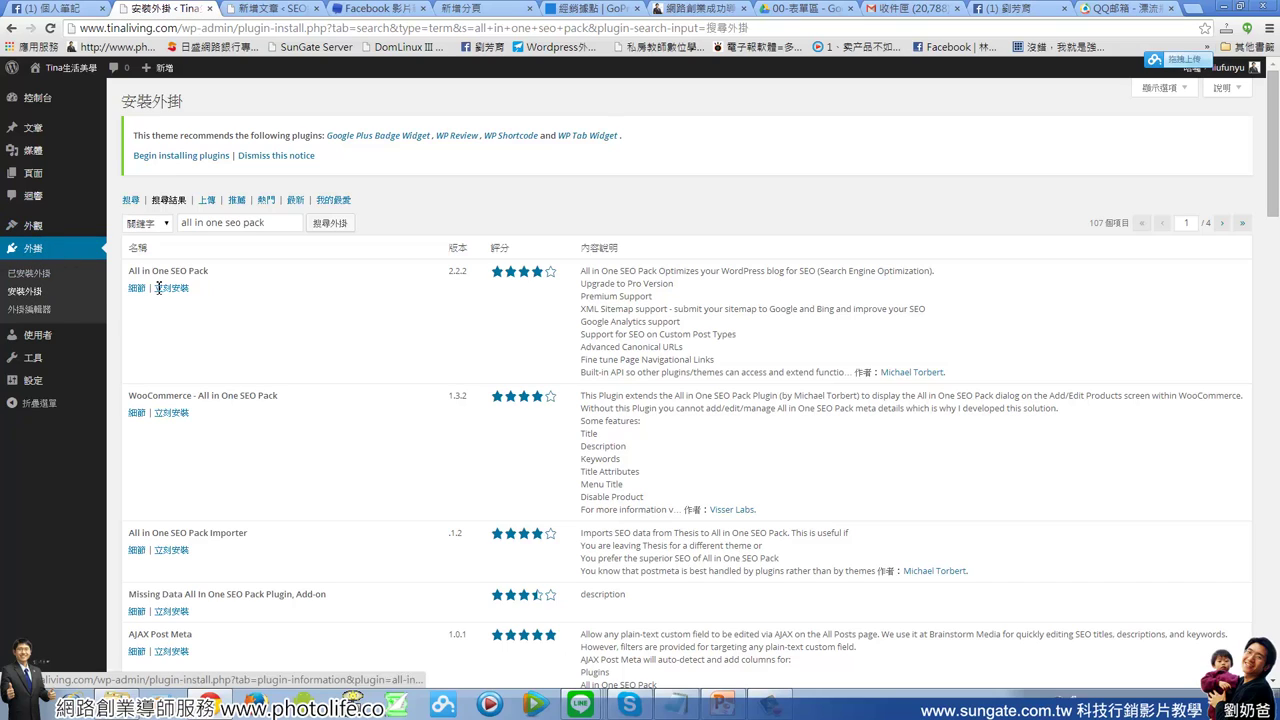
- Install the All in One SEO Pack plugin from the search results and confirm the installation
drag(270, 223, 182, 224)
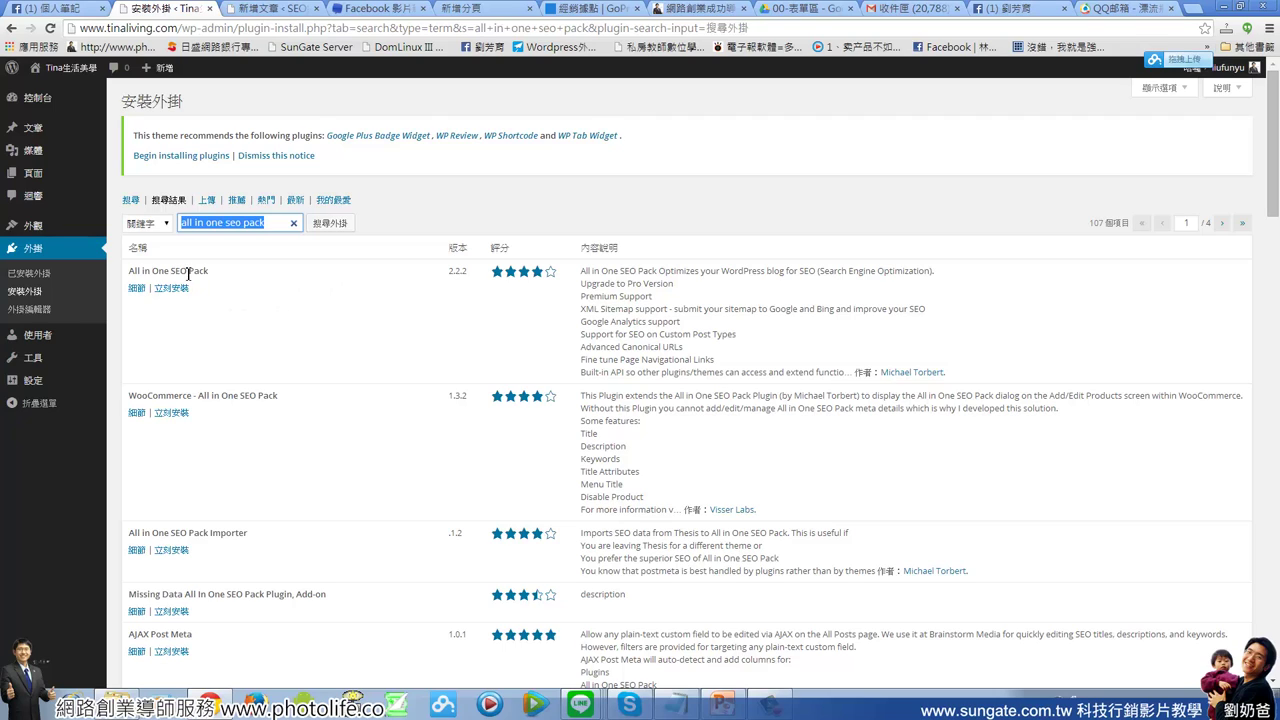
click(268, 262)
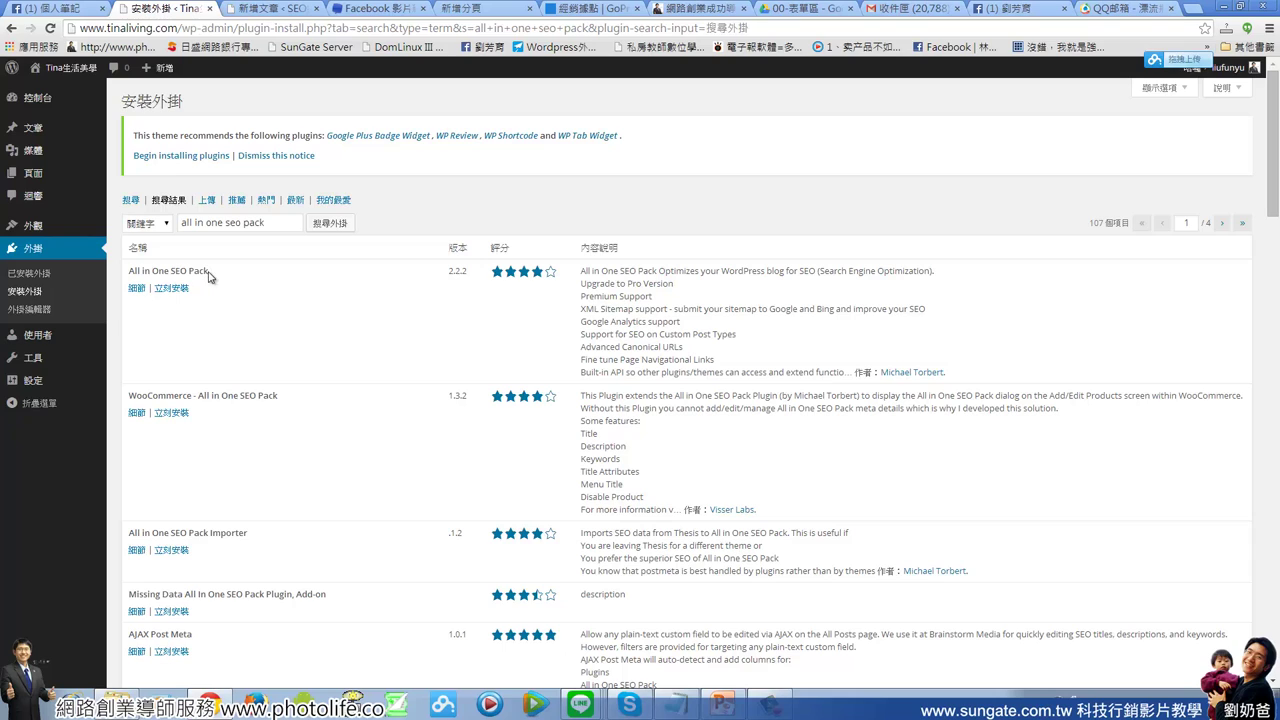
drag(209, 271, 128, 272)
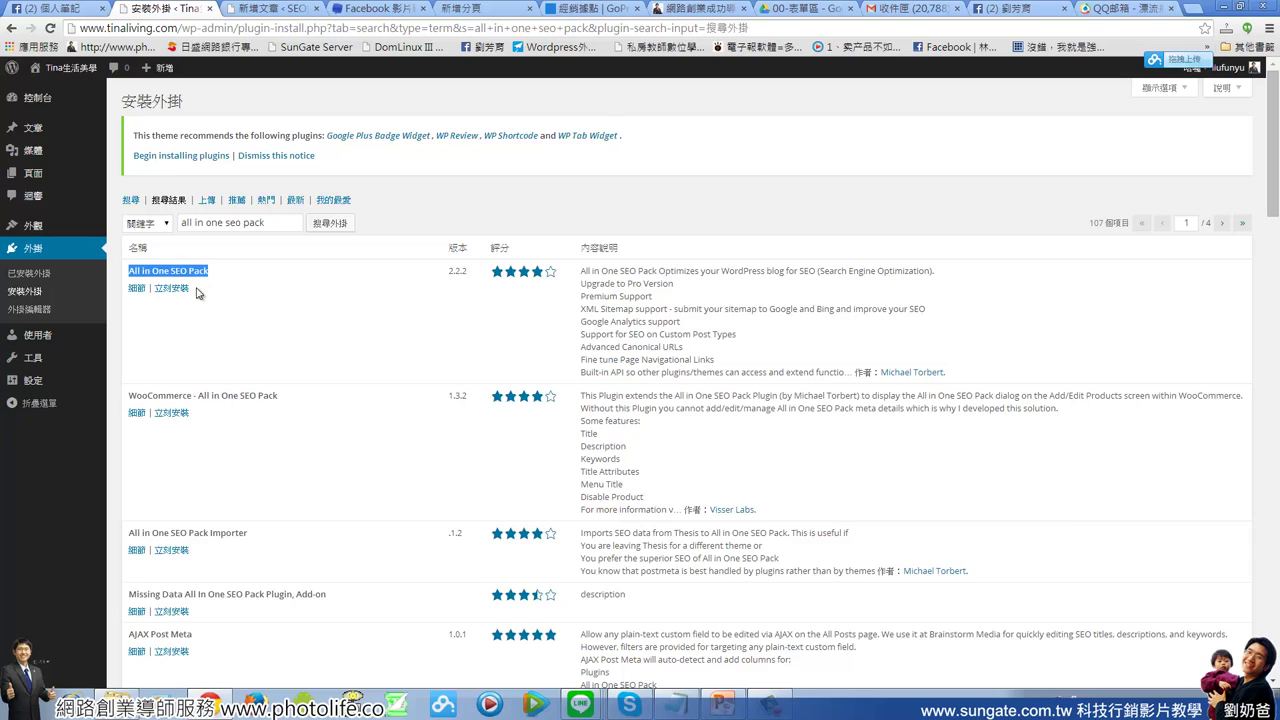
click(171, 288)
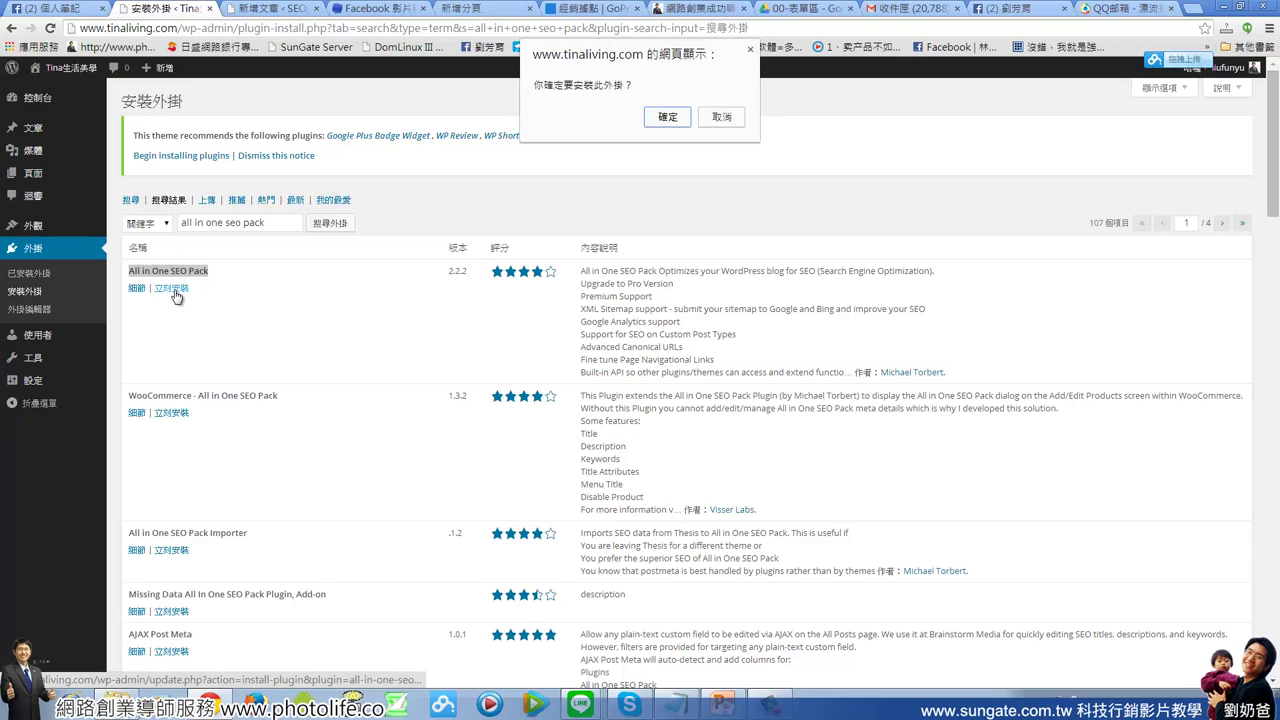
click(661, 121)
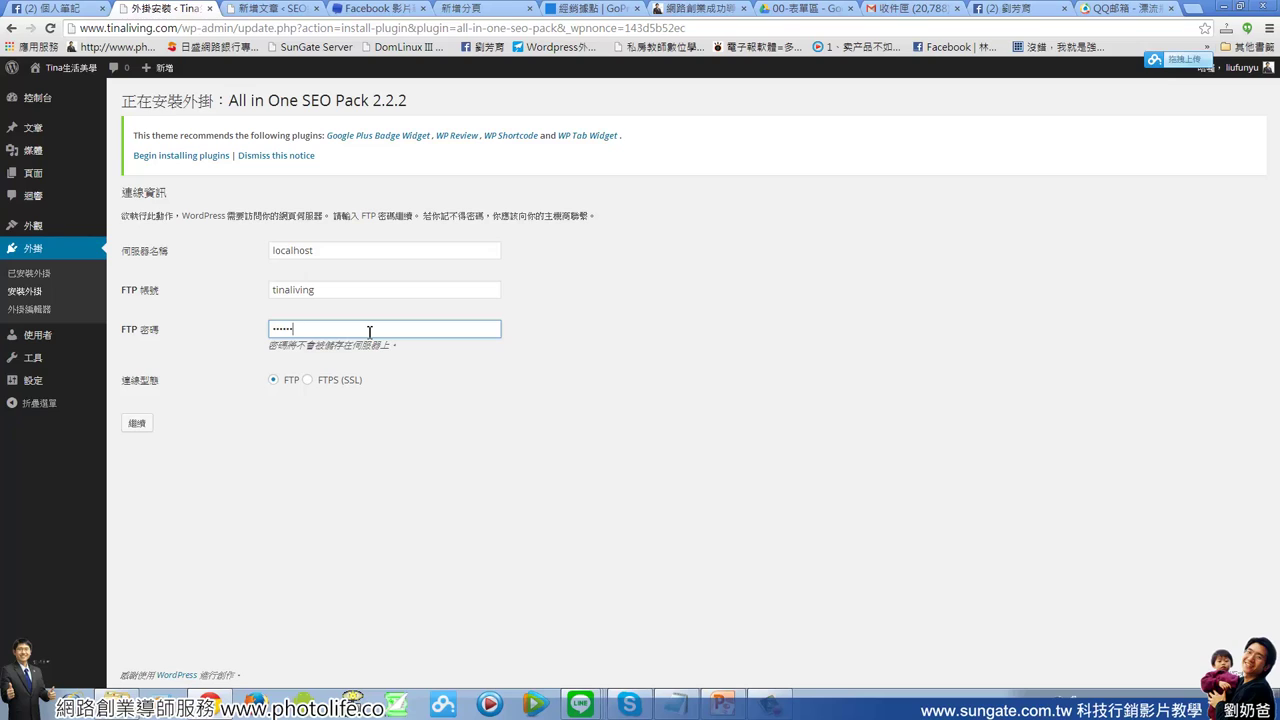
- Enter the FTP password and proceed with the plugin installation using the FTP connection type
text(1)
click(140, 425)
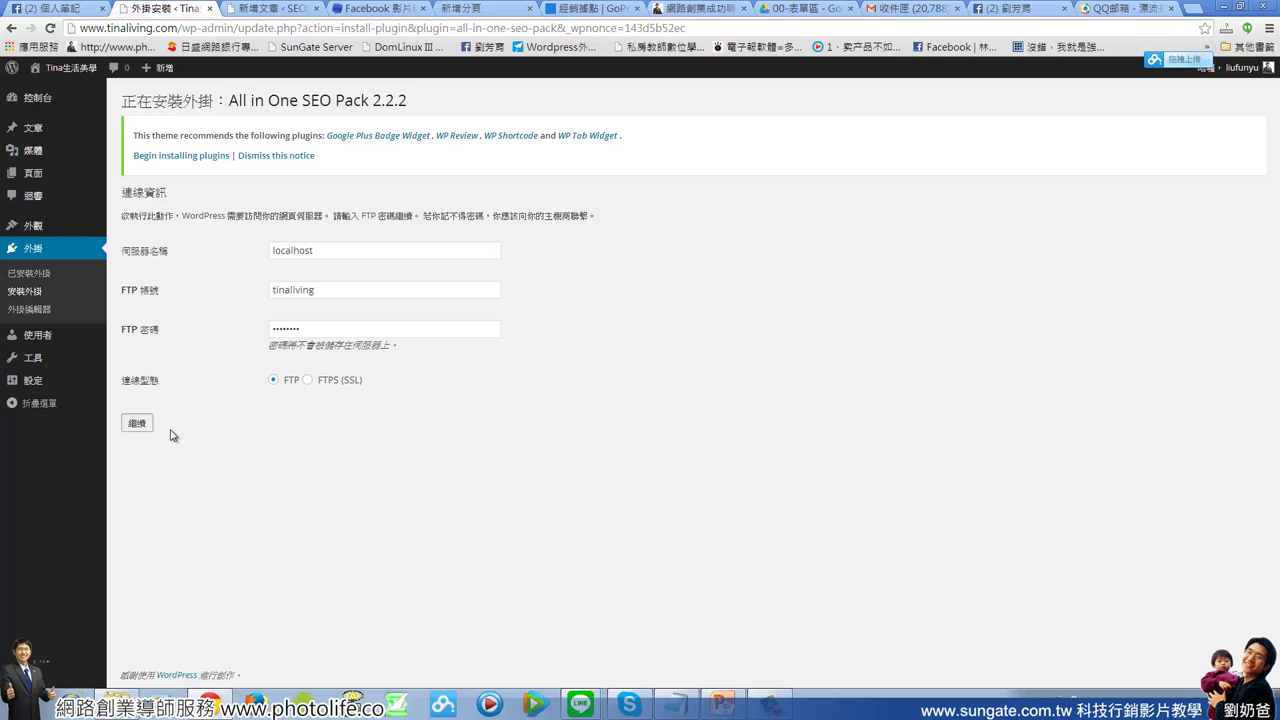
click(146, 427)
click(139, 424)
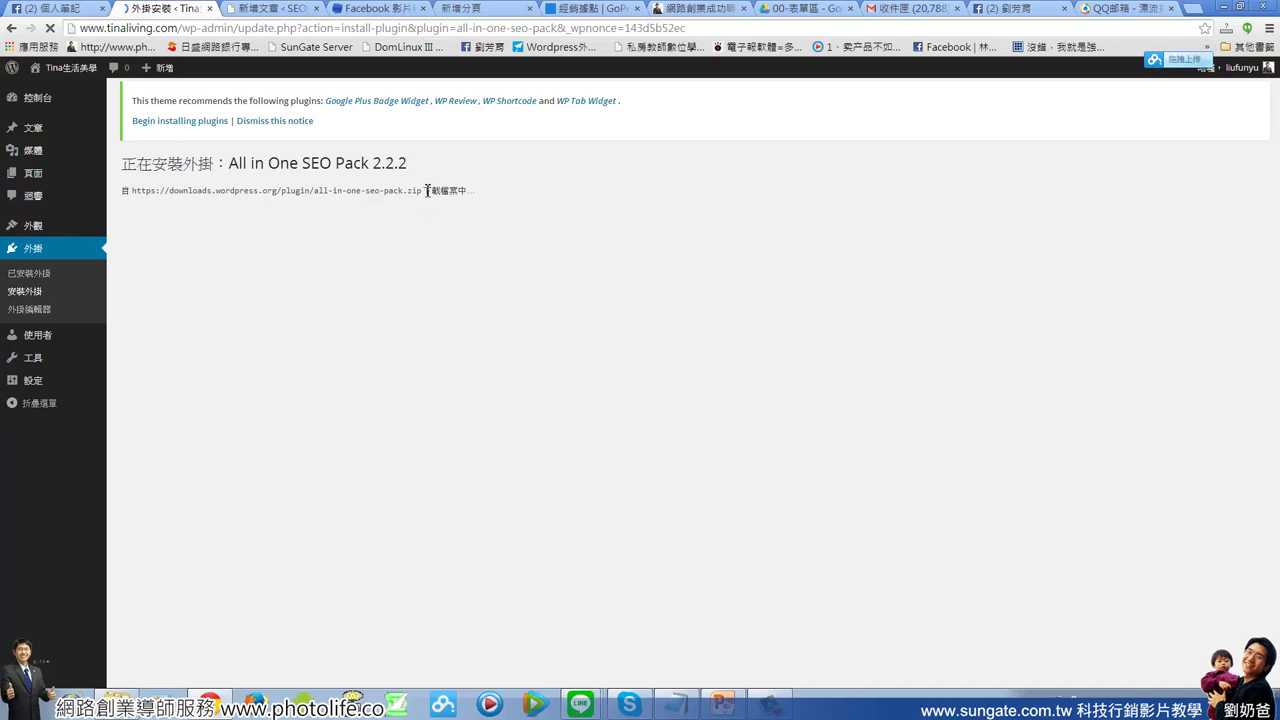
- Activate the newly installed All in One SEO Pack plugin and dismiss its welcome notice
drag(424, 191, 317, 192)
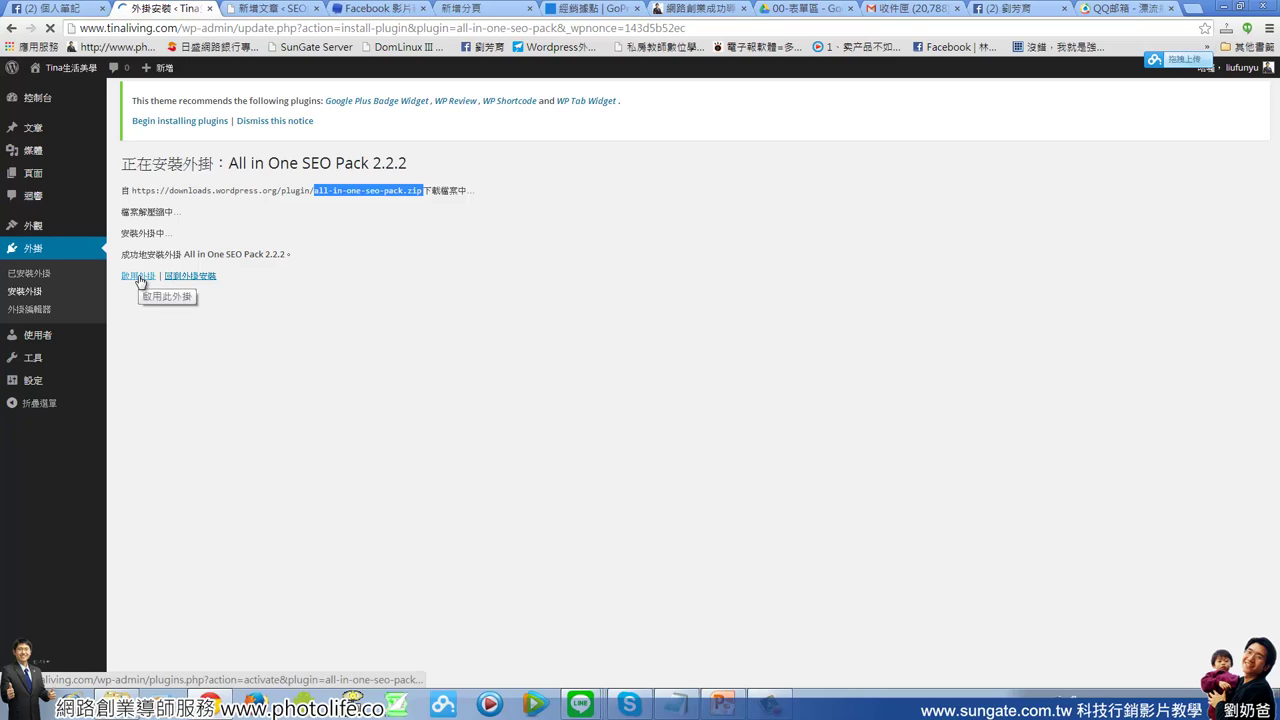
click(141, 280)
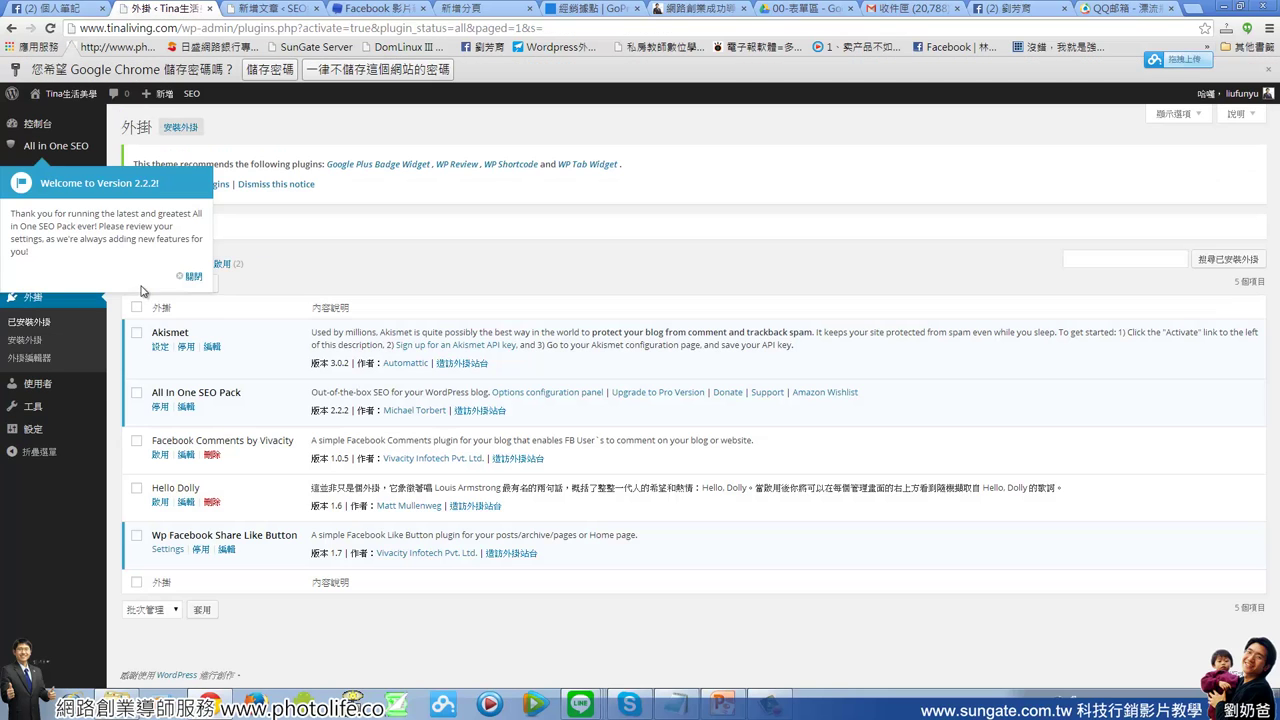
click(196, 282)
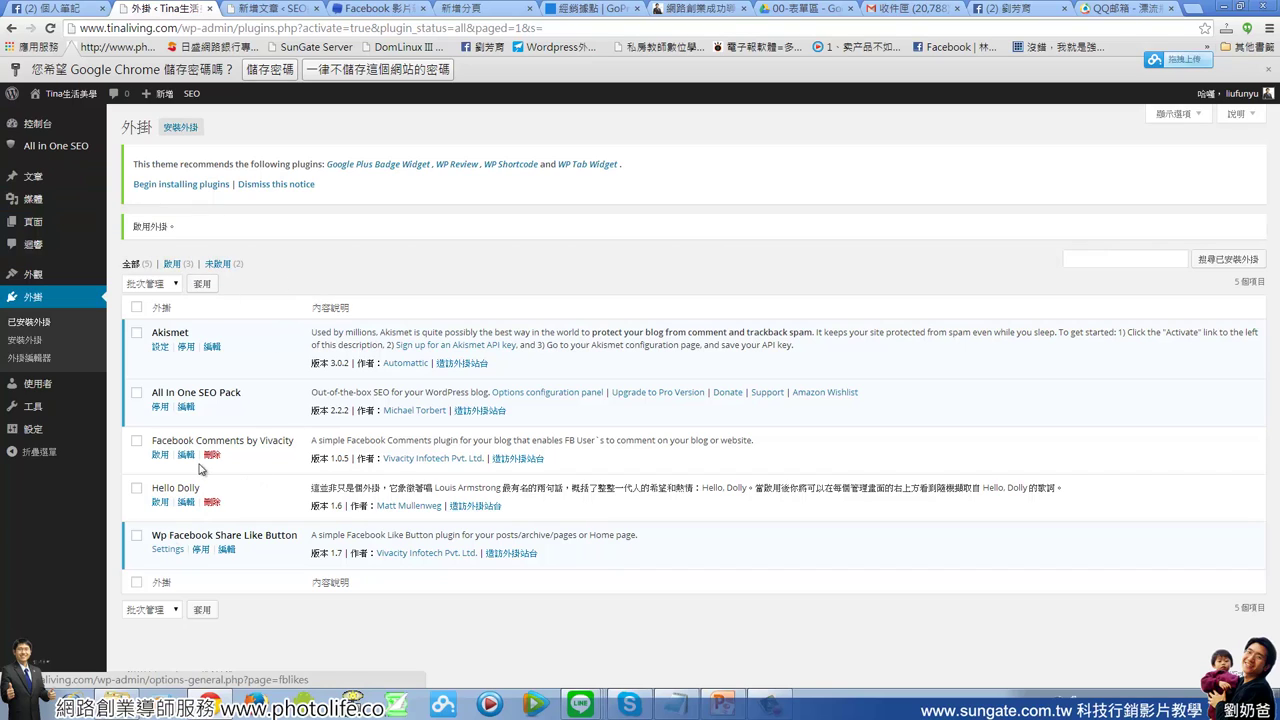
- Open the General Settings of All in One SEO and set Use Original Title to Enabled
drag(155, 392, 254, 397)
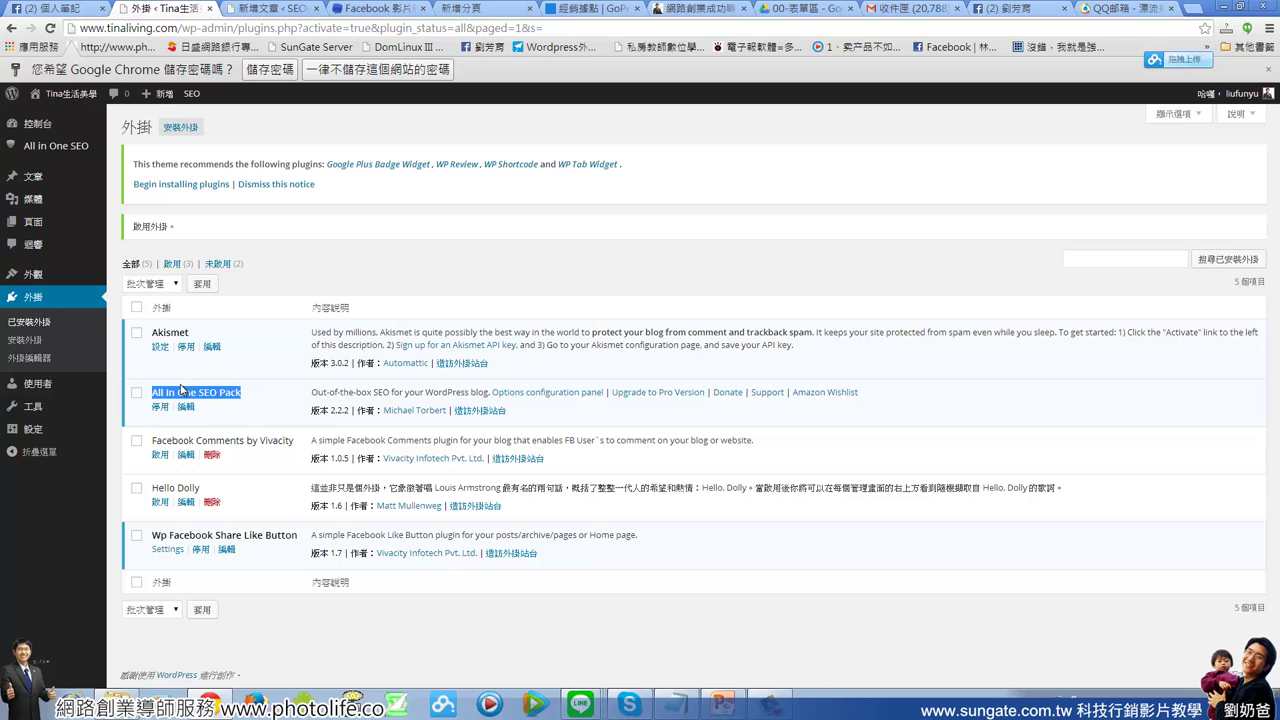
mouse_move(40, 180)
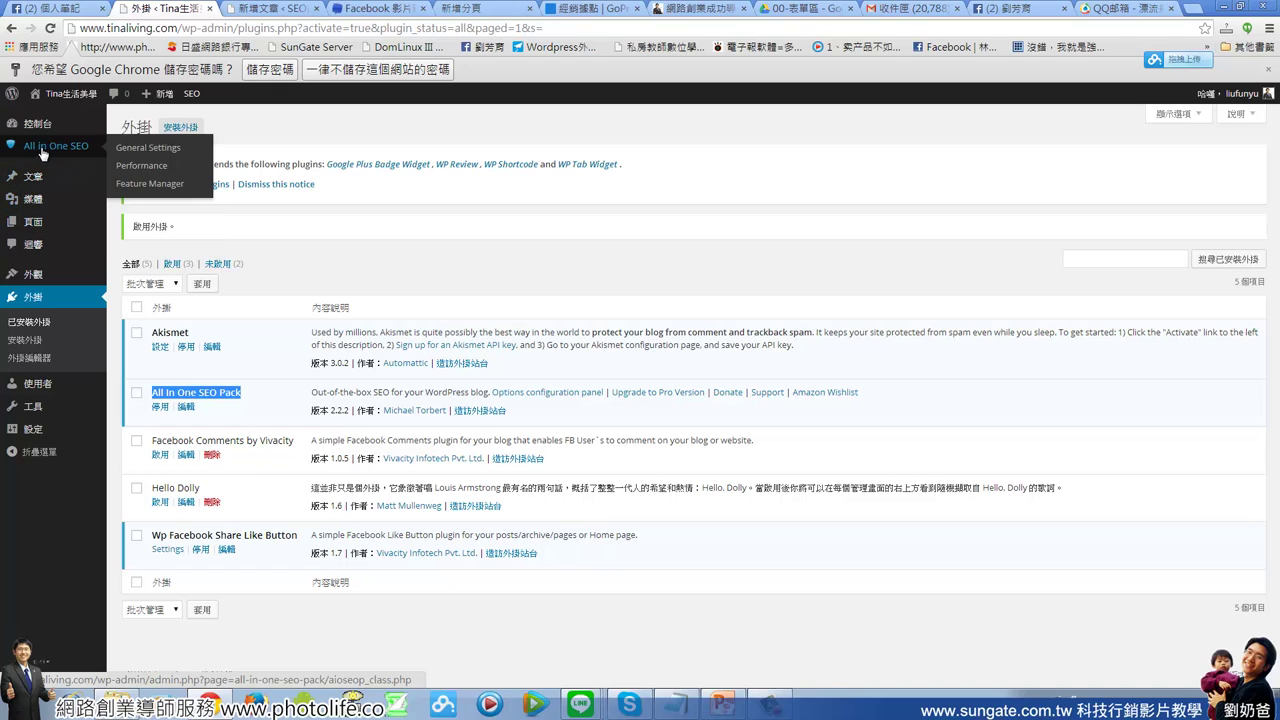
mouse_move(40, 150)
click(127, 152)
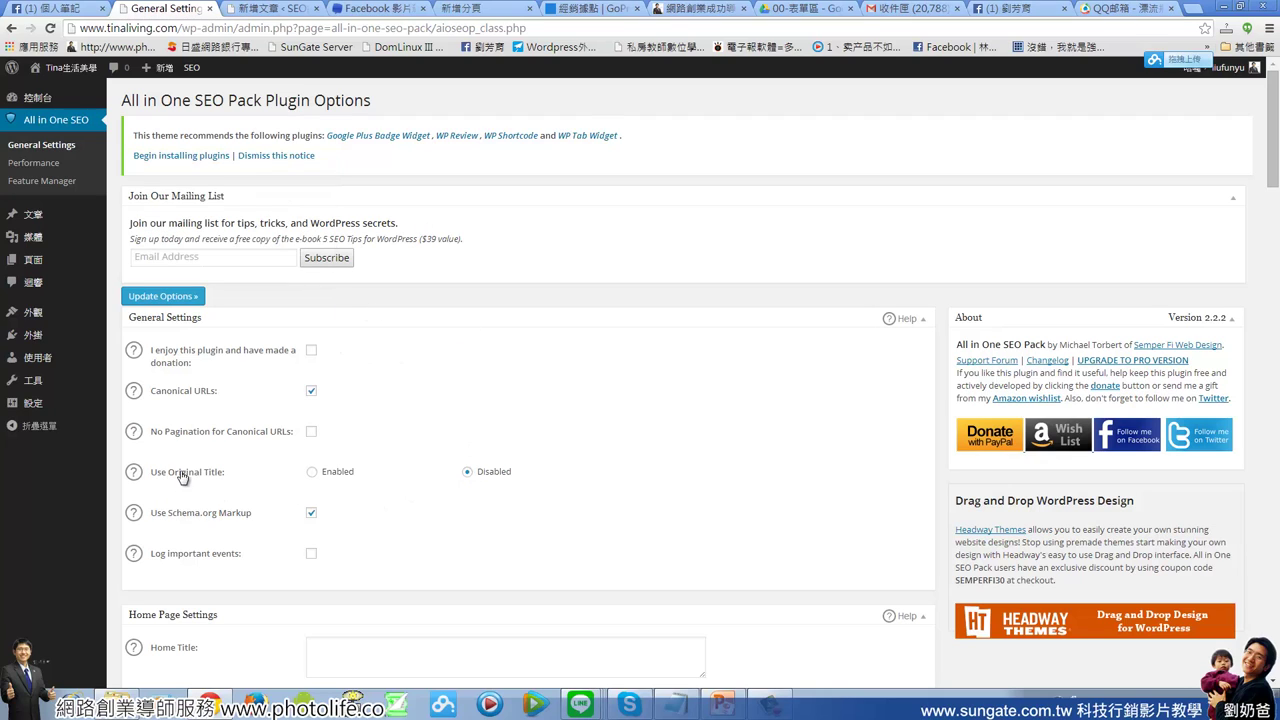
drag(182, 478, 236, 482)
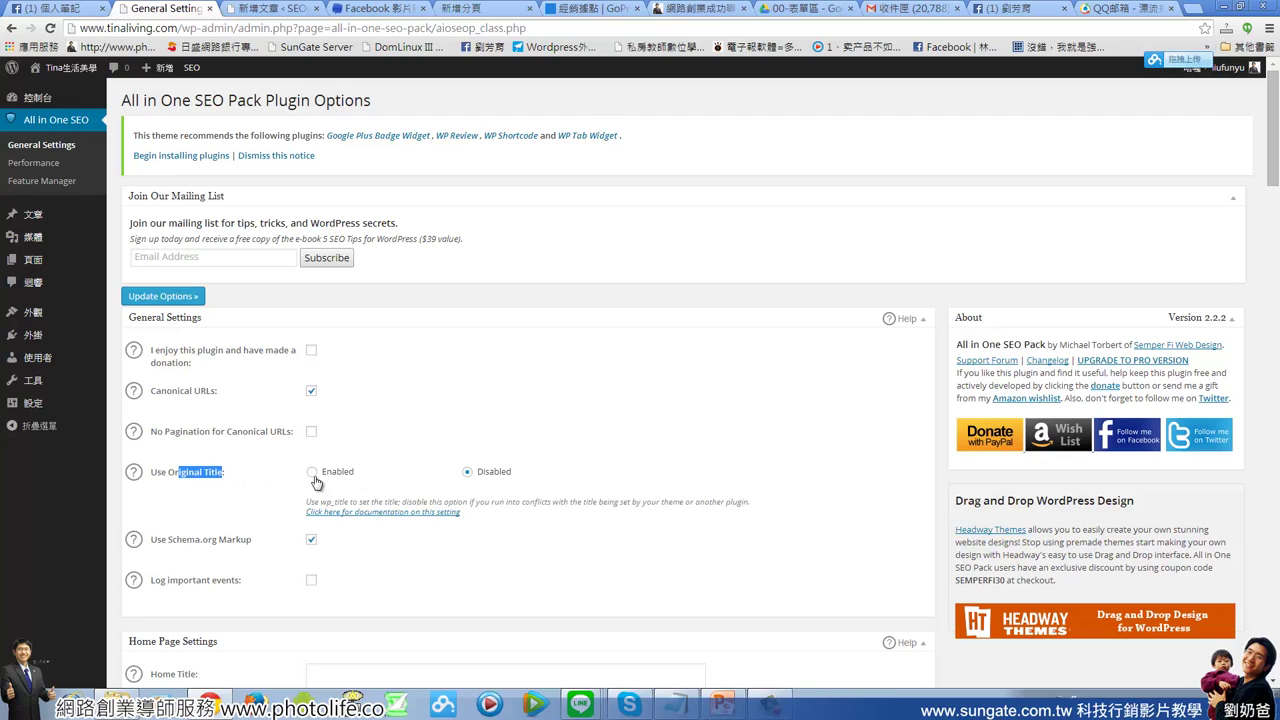
click(672, 514)
- Examine the Home Title, Home Description and Home Keywords fields in the Home Page Settings
scroll(505, 576, down, 1)
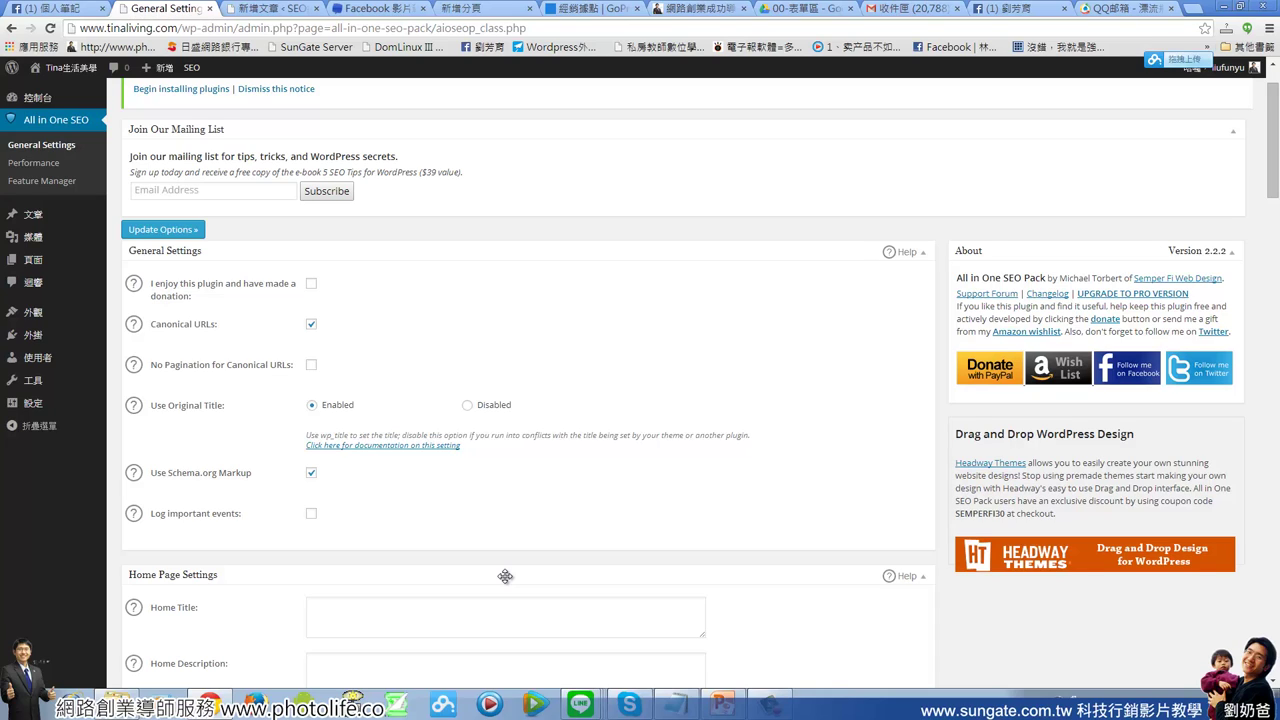
scroll(537, 556, down, 1)
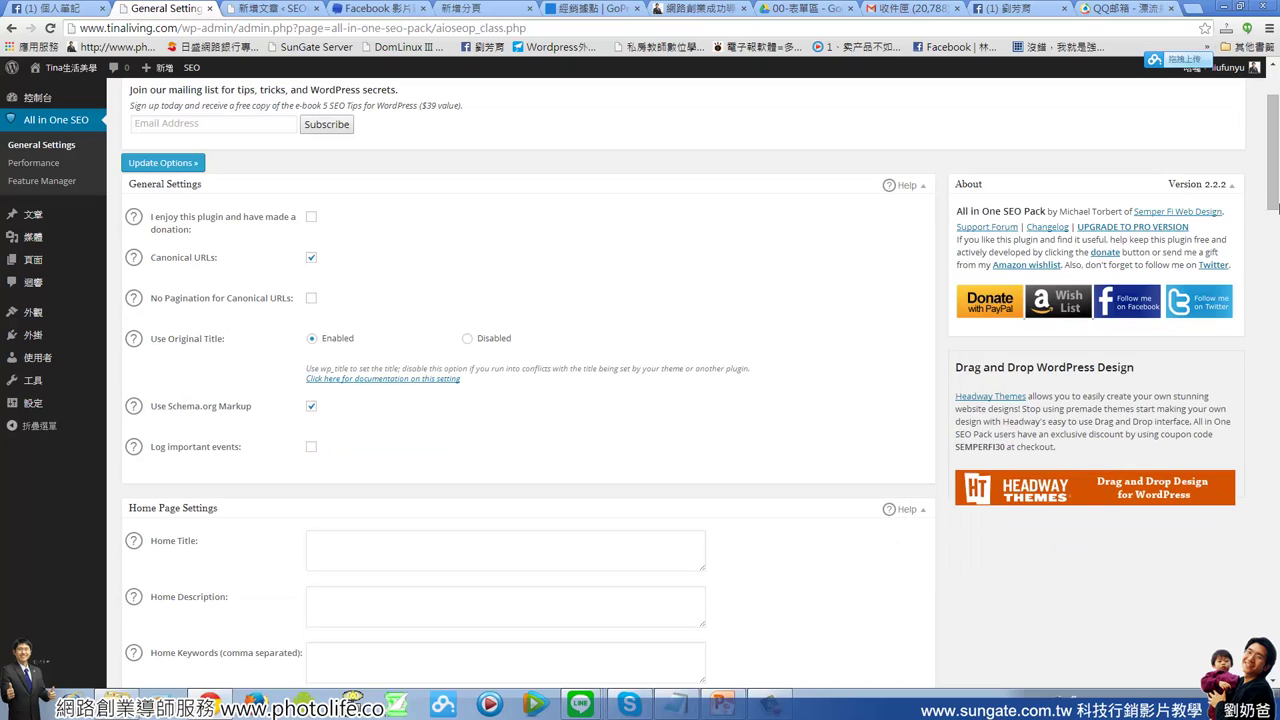
drag(1277, 207, 1274, 257)
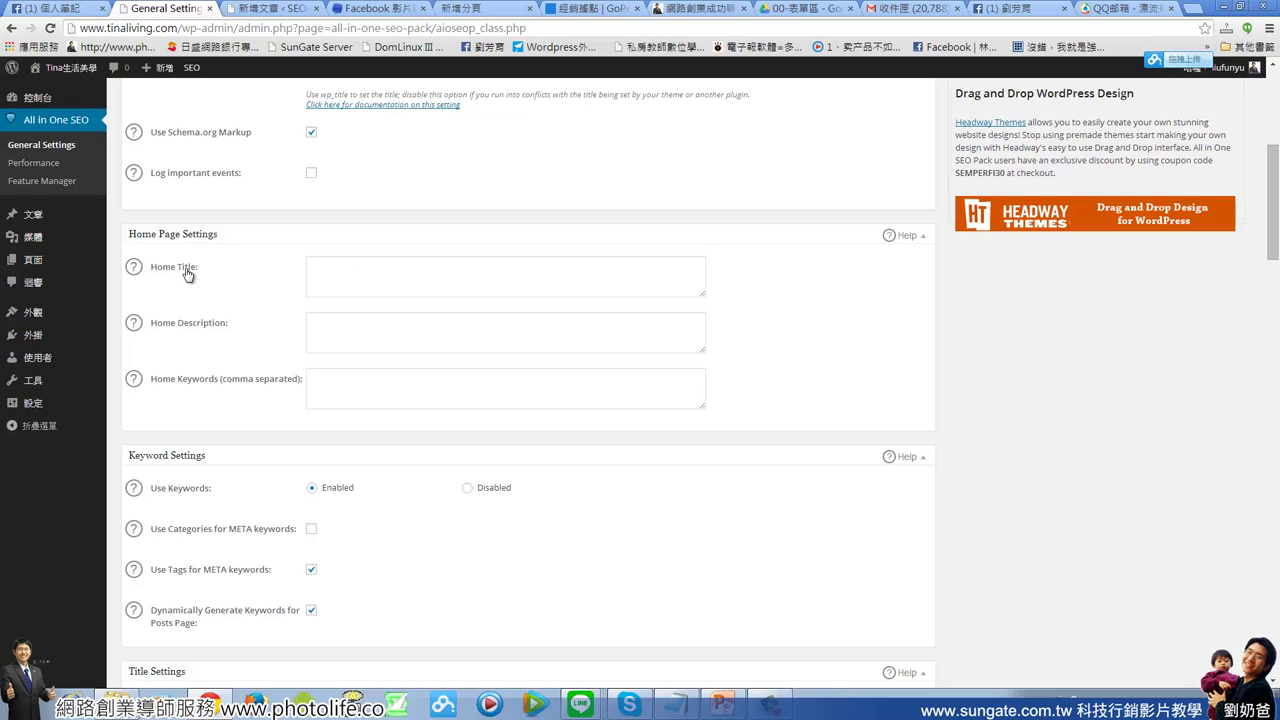
click(339, 276)
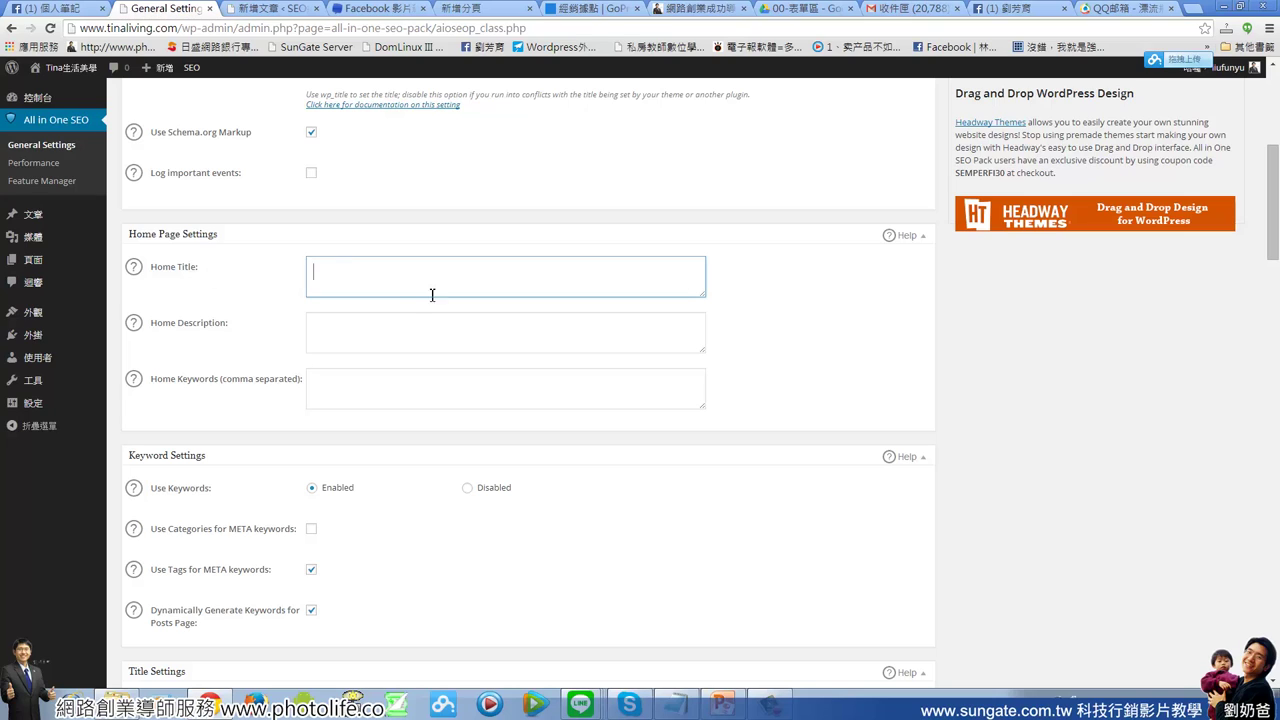
drag(228, 325, 175, 333)
double_click(198, 324)
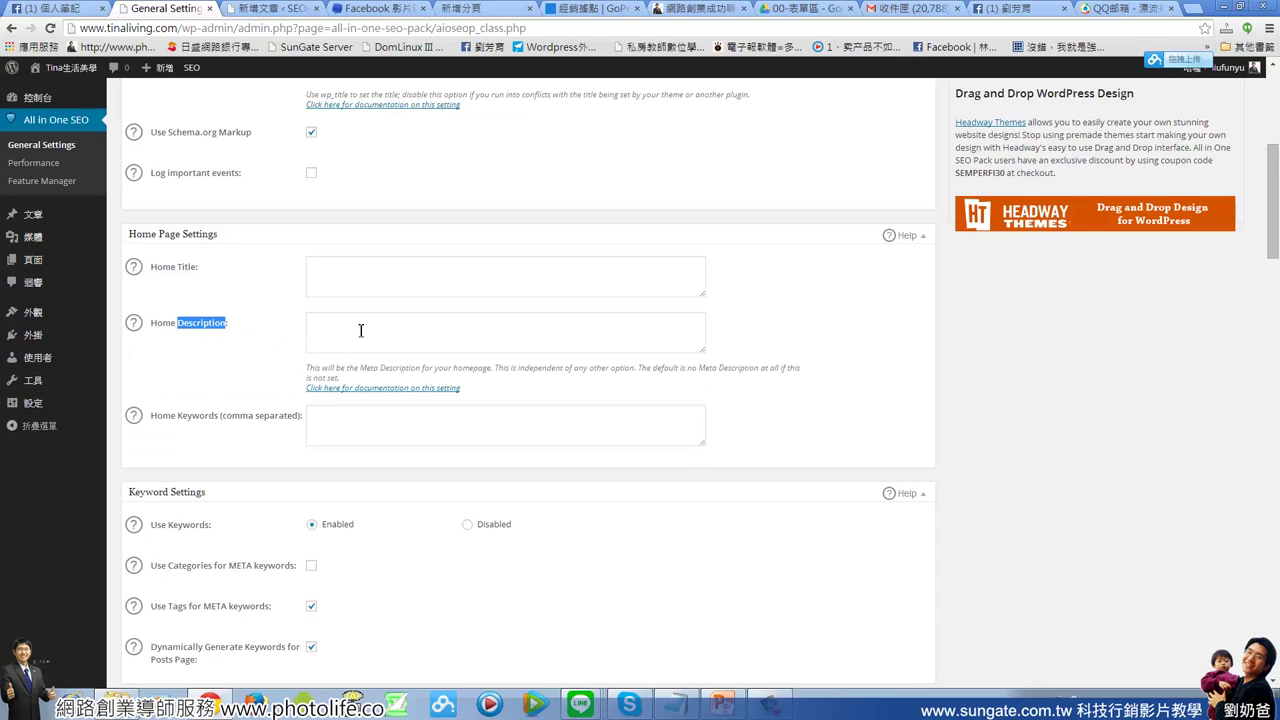
click(406, 336)
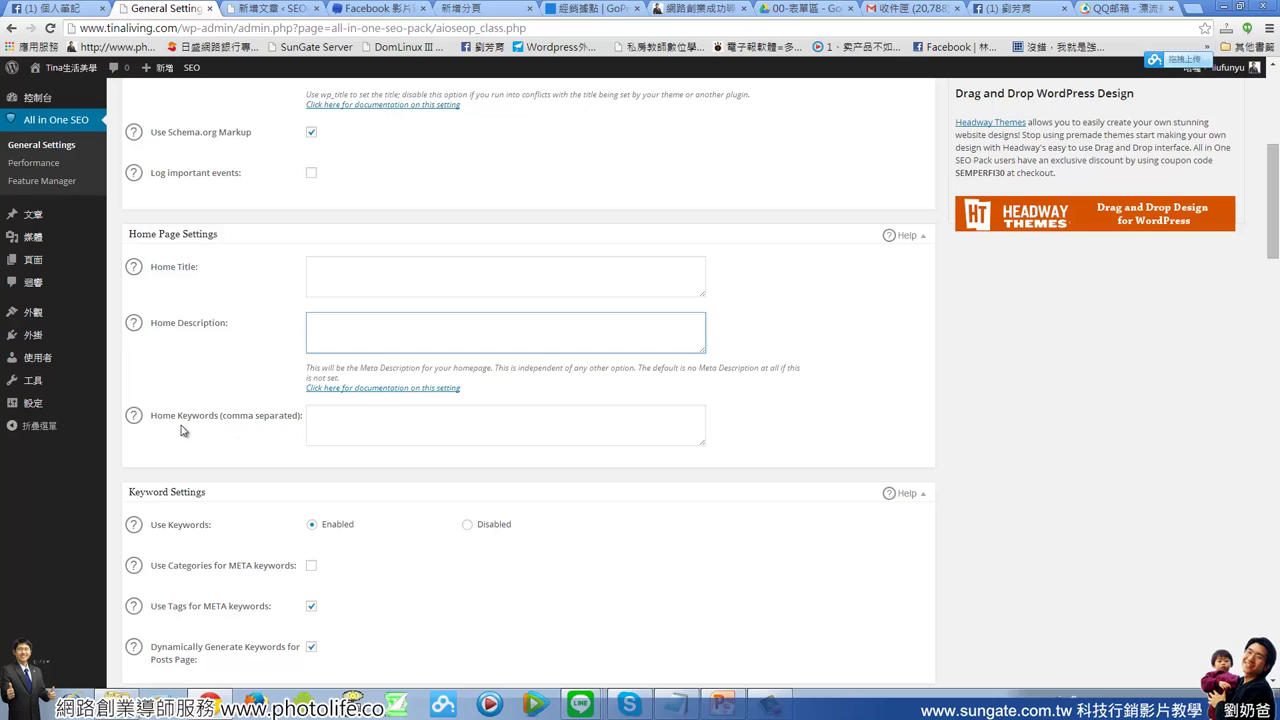
click(335, 418)
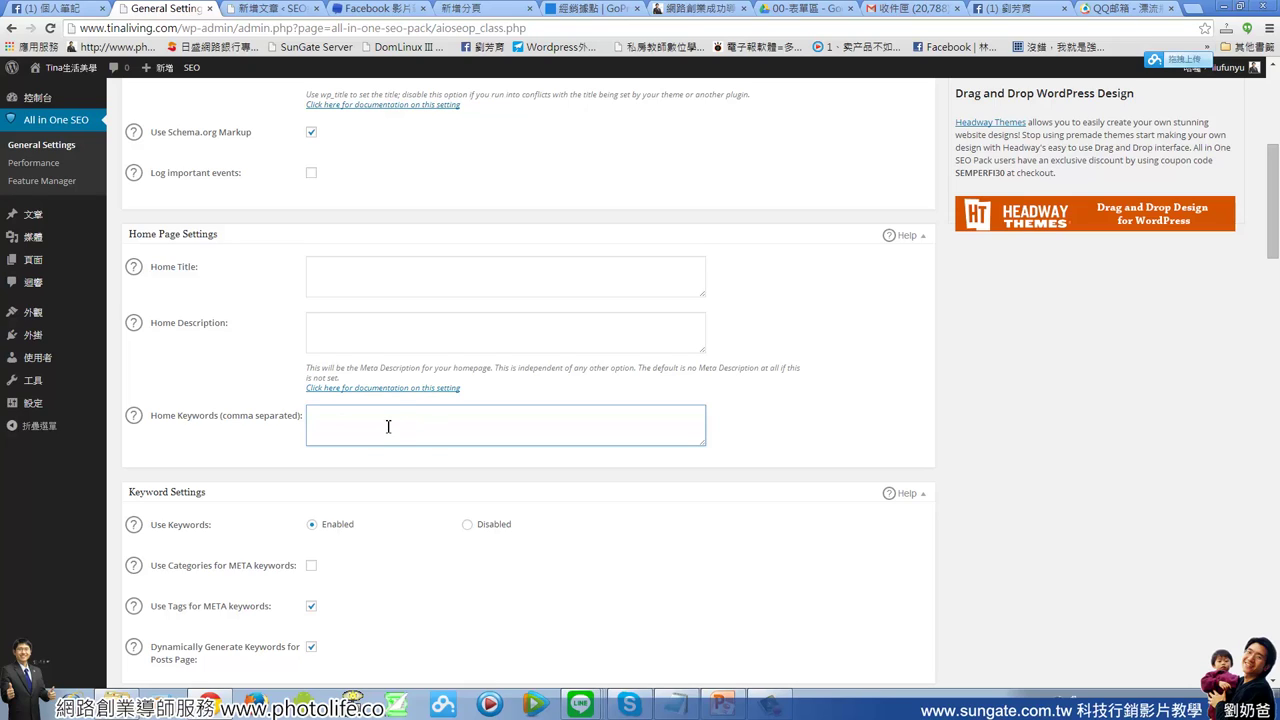
click(354, 278)
click(356, 326)
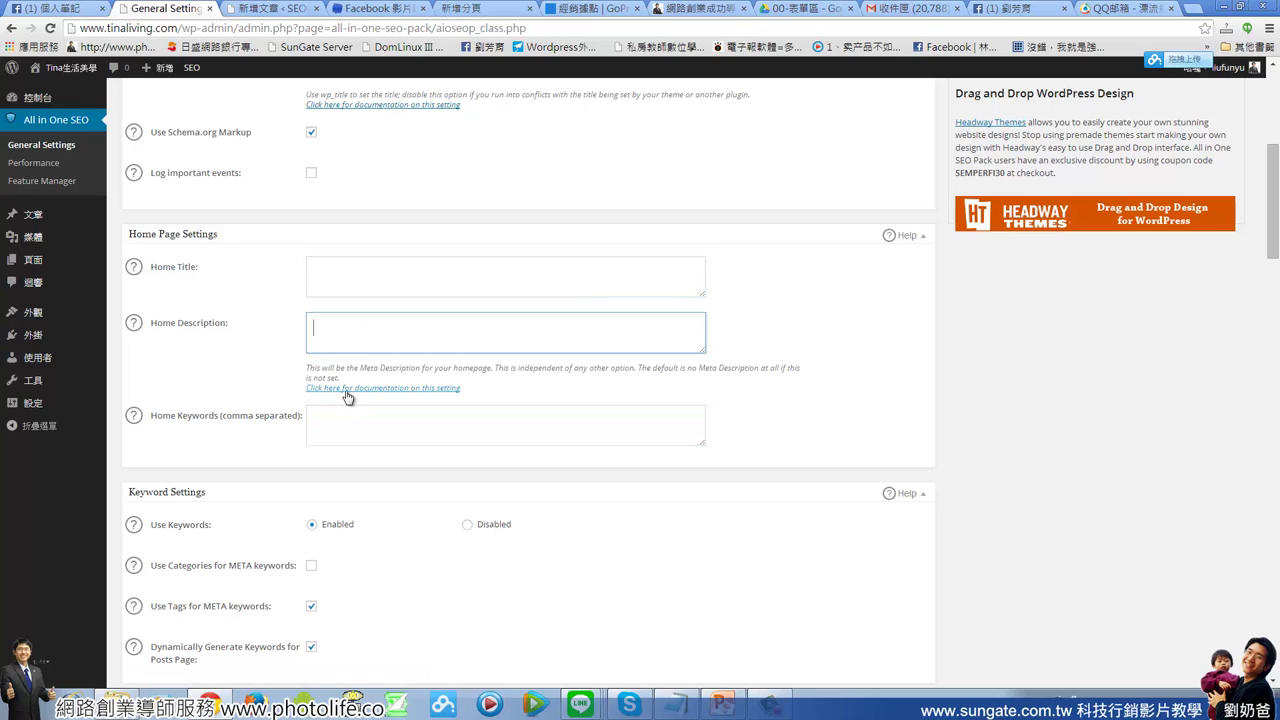
- Enter 布料,紅色布料 as the comma-separated Home Keywords
click(346, 423)
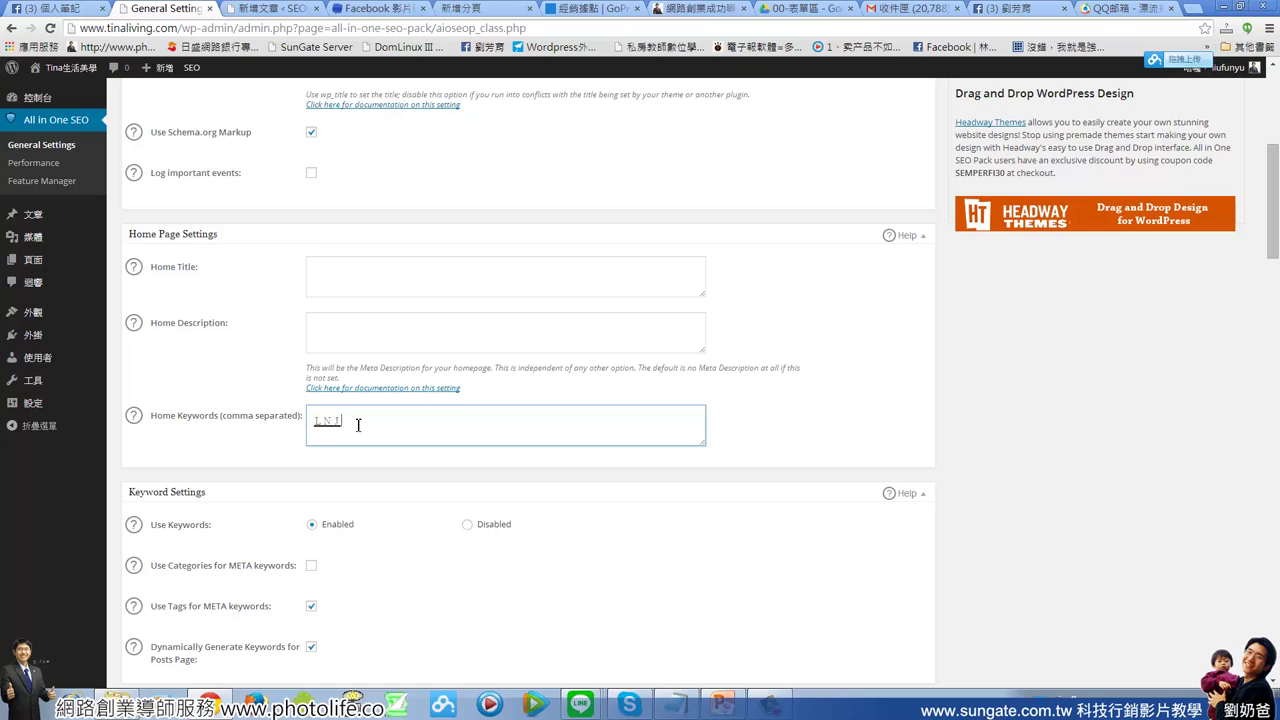
text(lxn)
key(BackSpace)
key(BackSpace)
key(BackSpace)
text(#m)
text(,紅色)
text(布料)
drag(334, 422, 377, 425)
click(403, 438)
- Save the All in One SEO general settings, leaving Home Title and Home Description empty
click(410, 326)
click(391, 288)
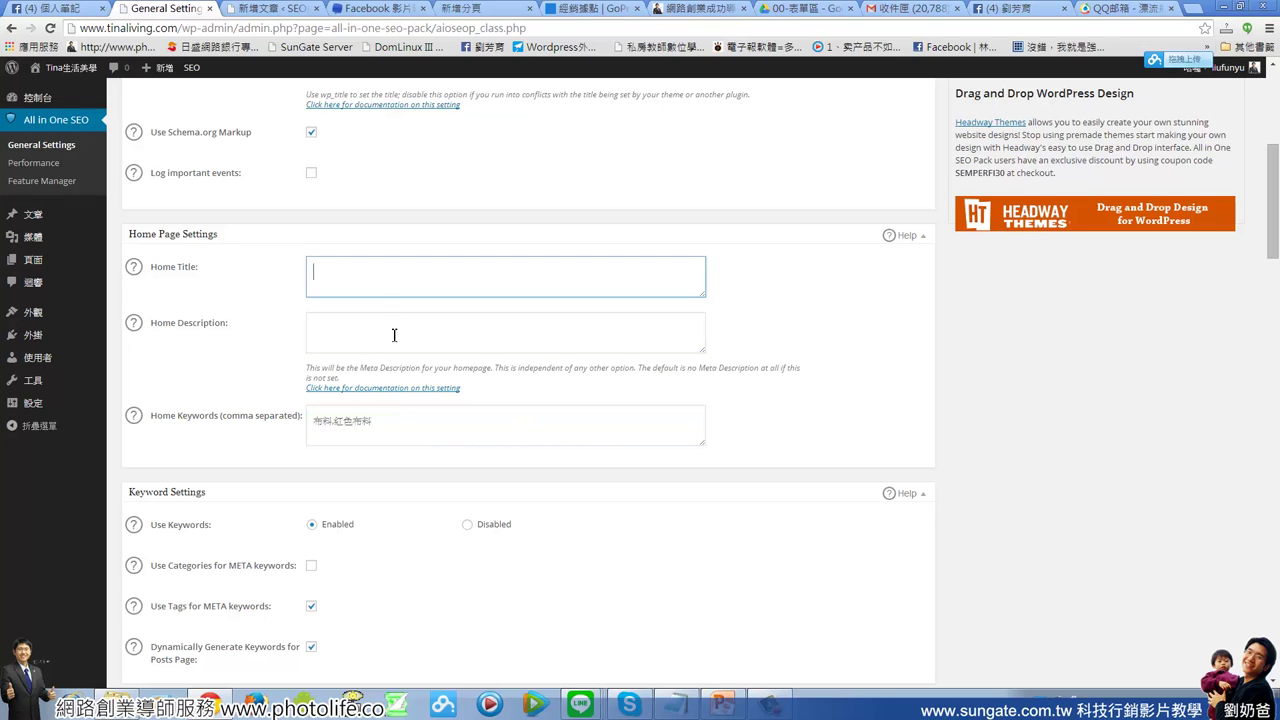
click(394, 335)
click(394, 420)
scroll(600, 378, down, 1)
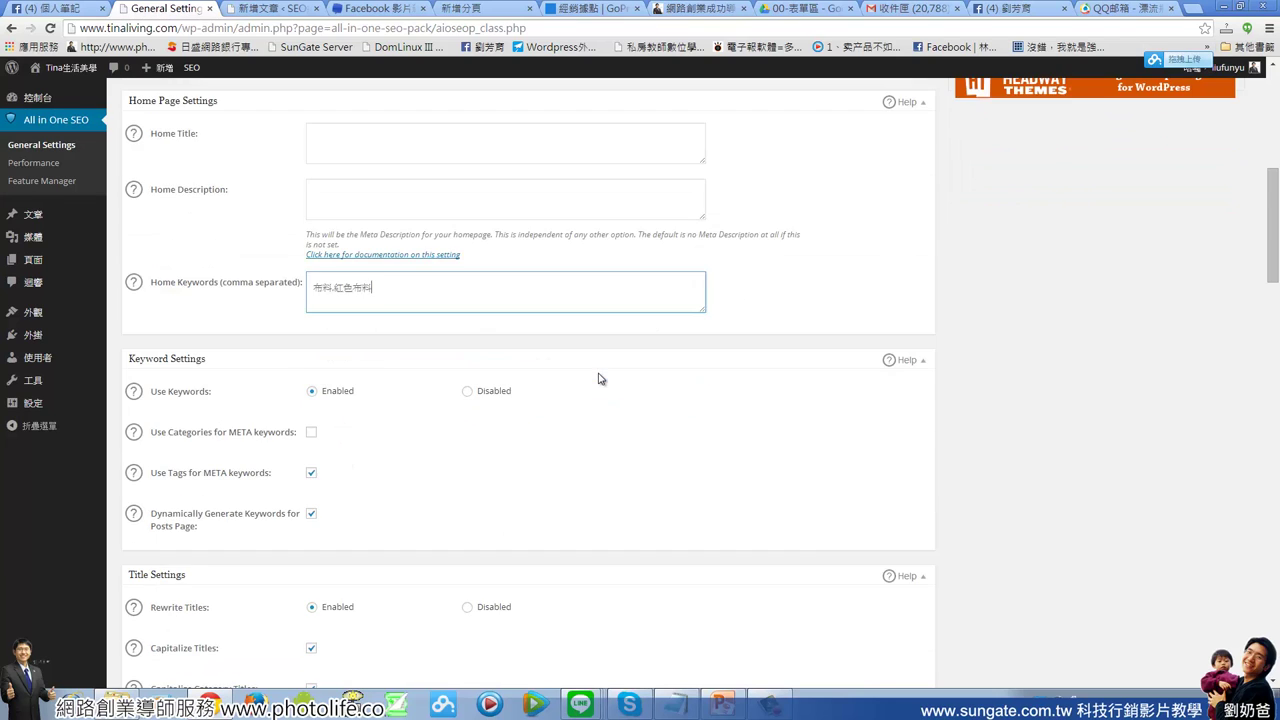
scroll(598, 378, down, 5)
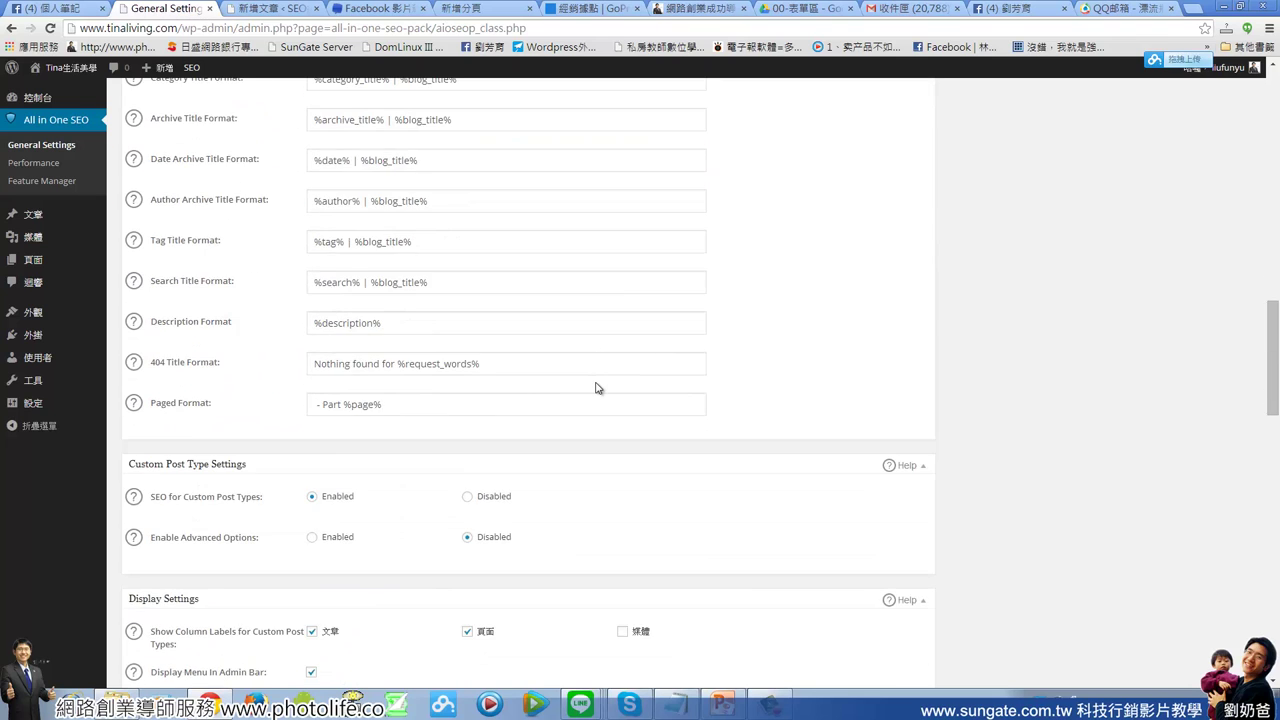
scroll(596, 388, down, 2)
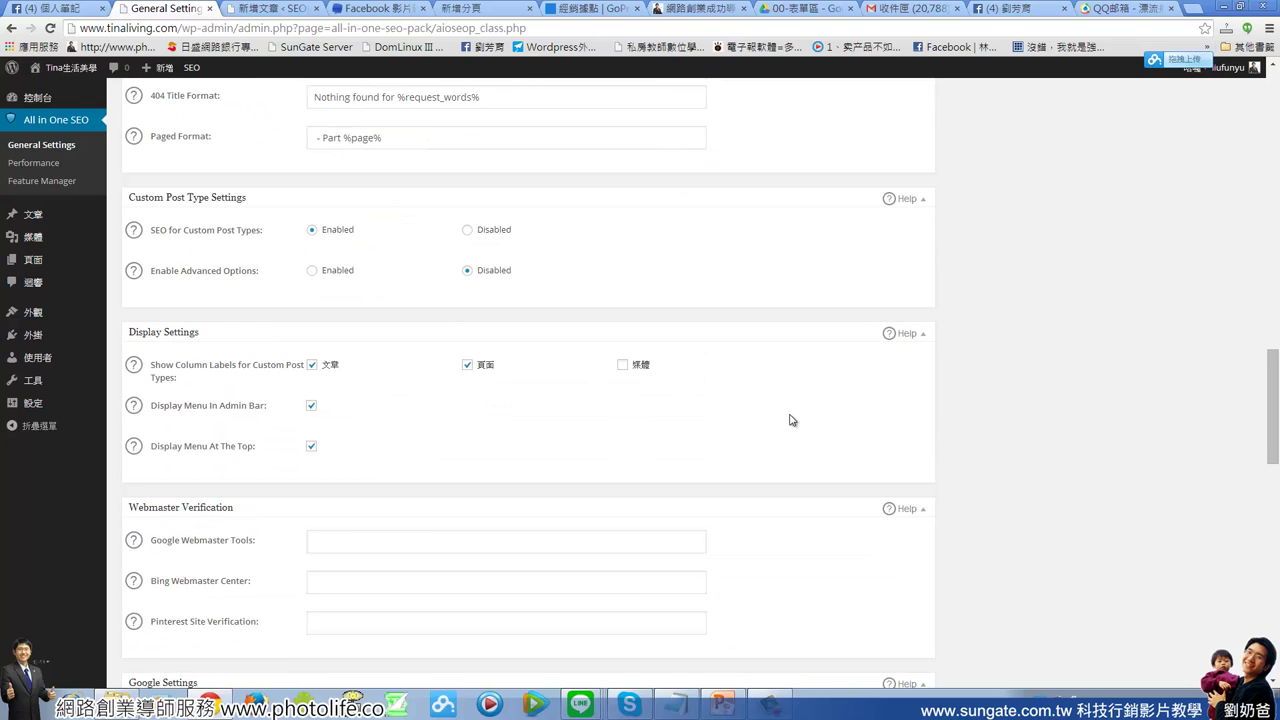
scroll(770, 424, down, 1)
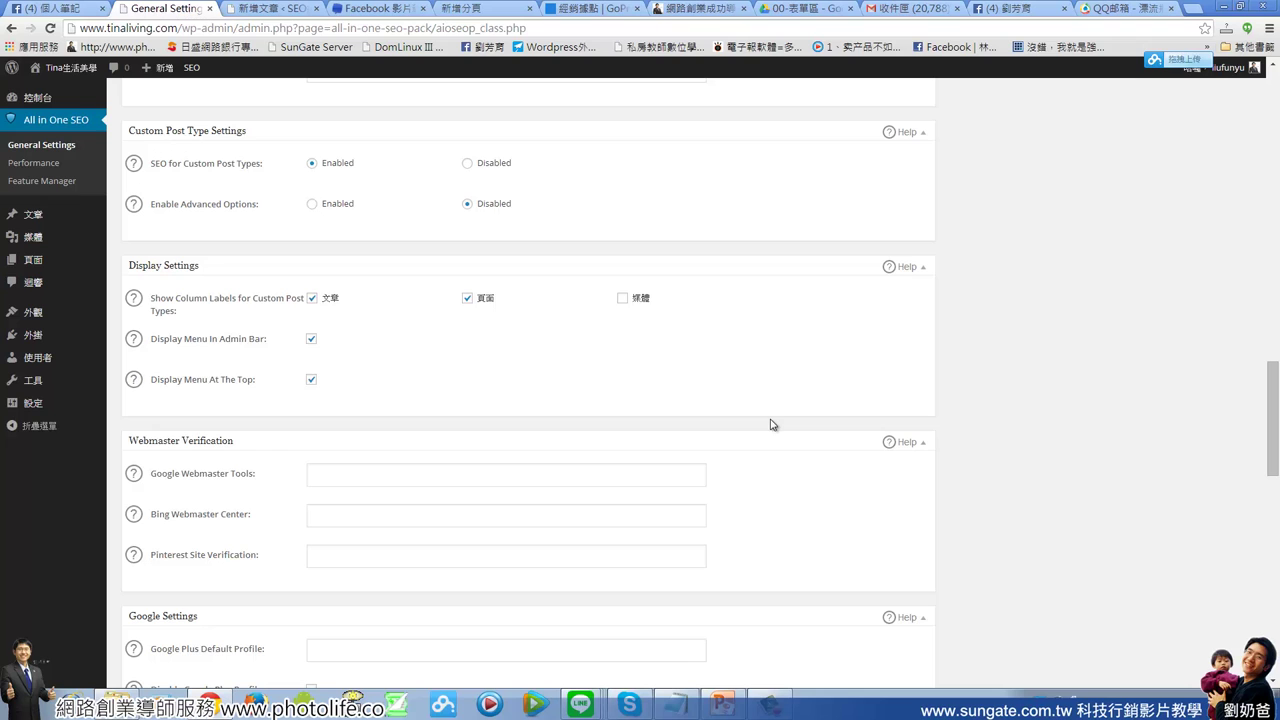
scroll(768, 430, down, 6)
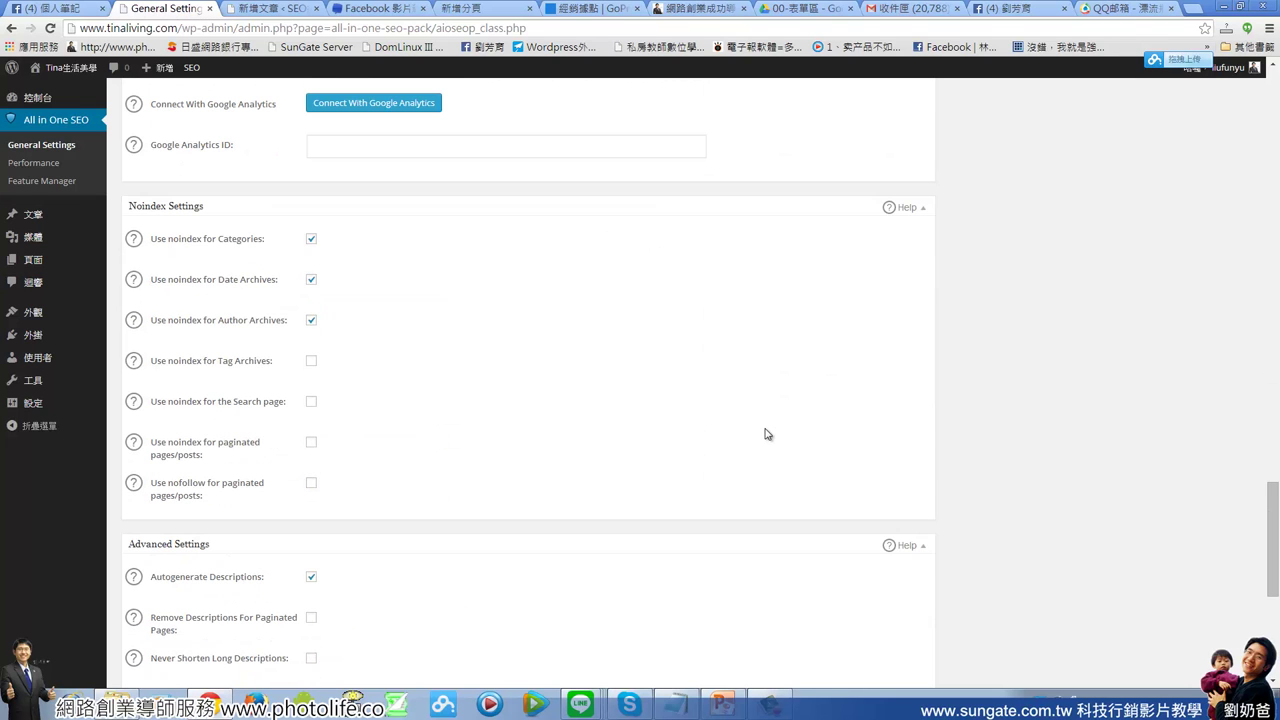
scroll(767, 434, down, 4)
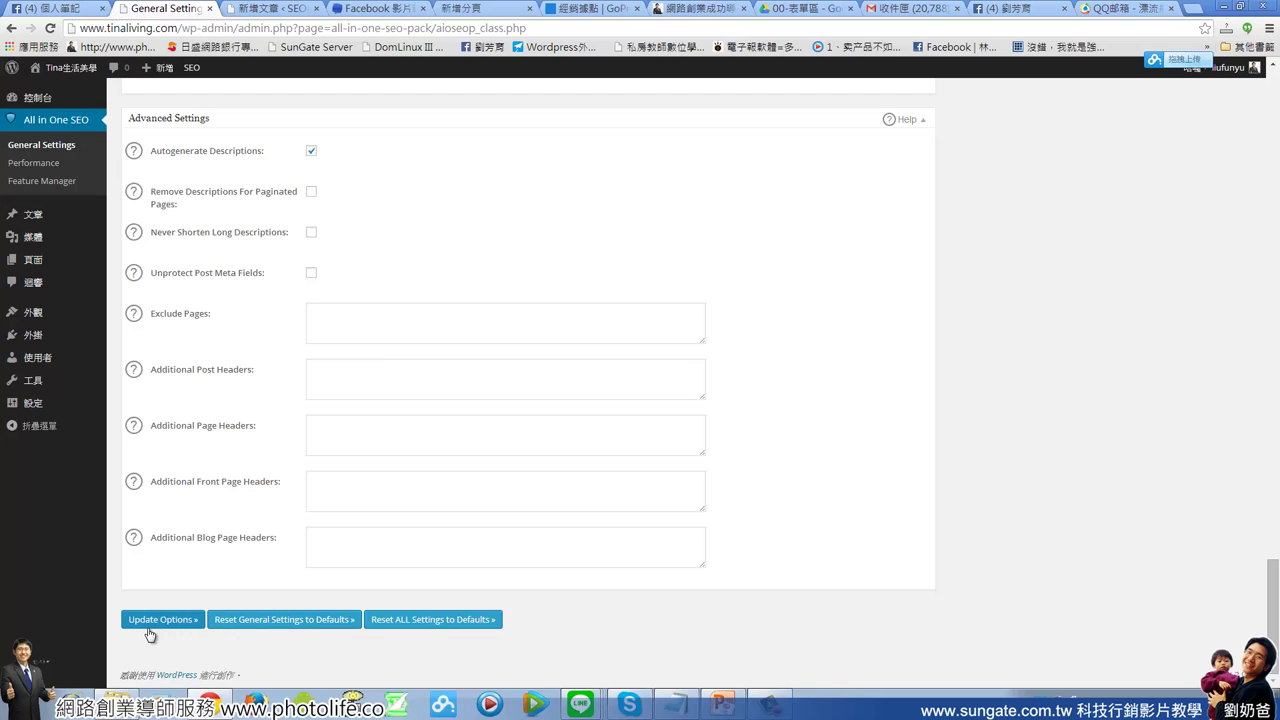
click(163, 619)
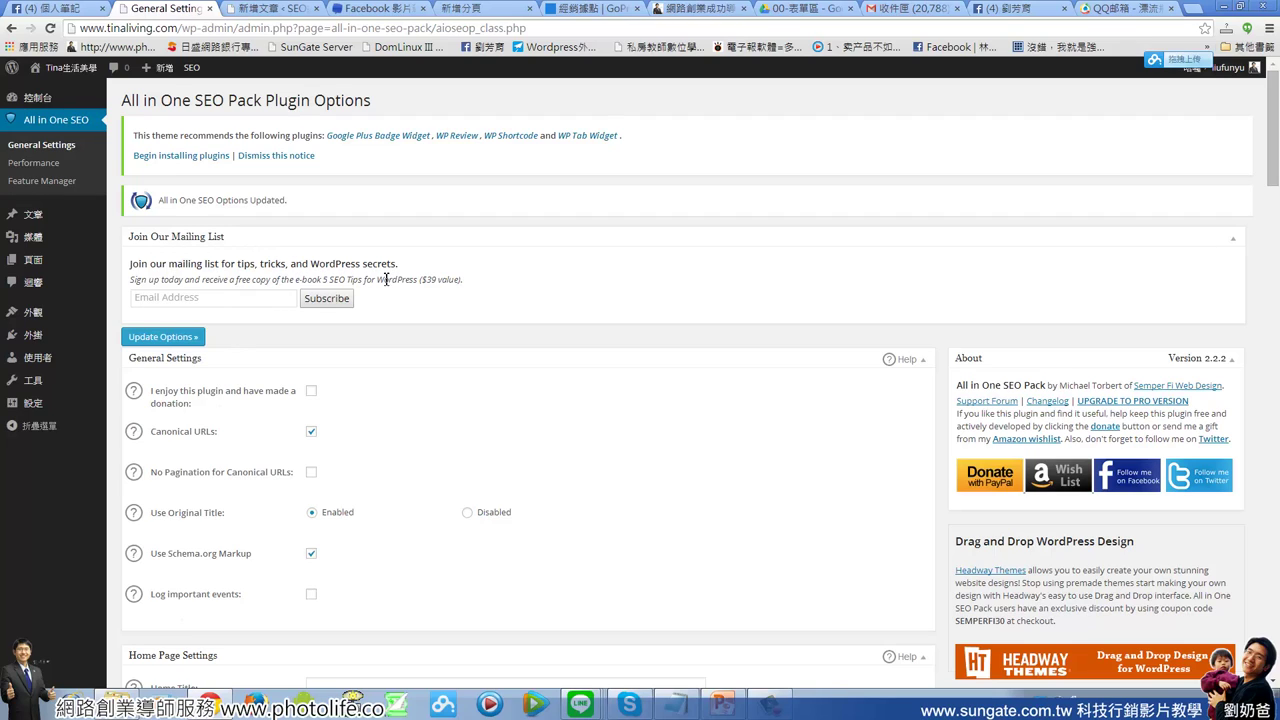
- Open the list of all posts with its SEO Title, SEO Description and SEO Keywords columns
mouse_move(45, 222)
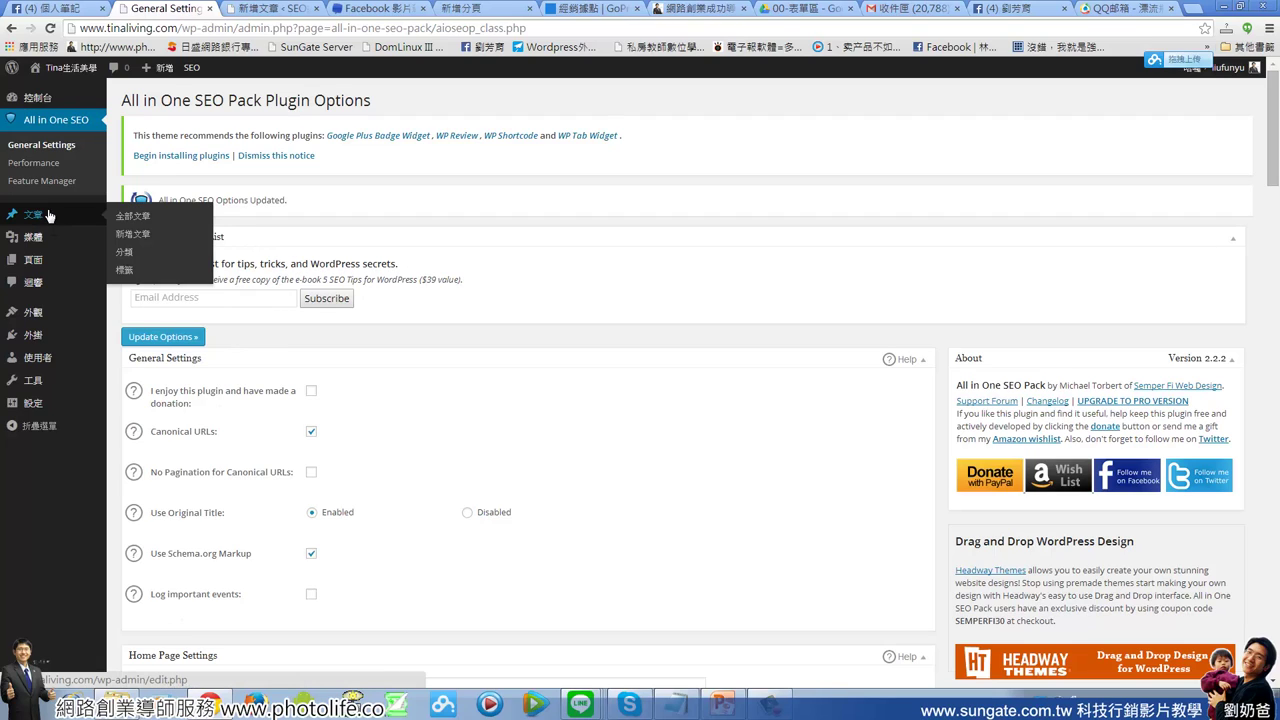
click(36, 217)
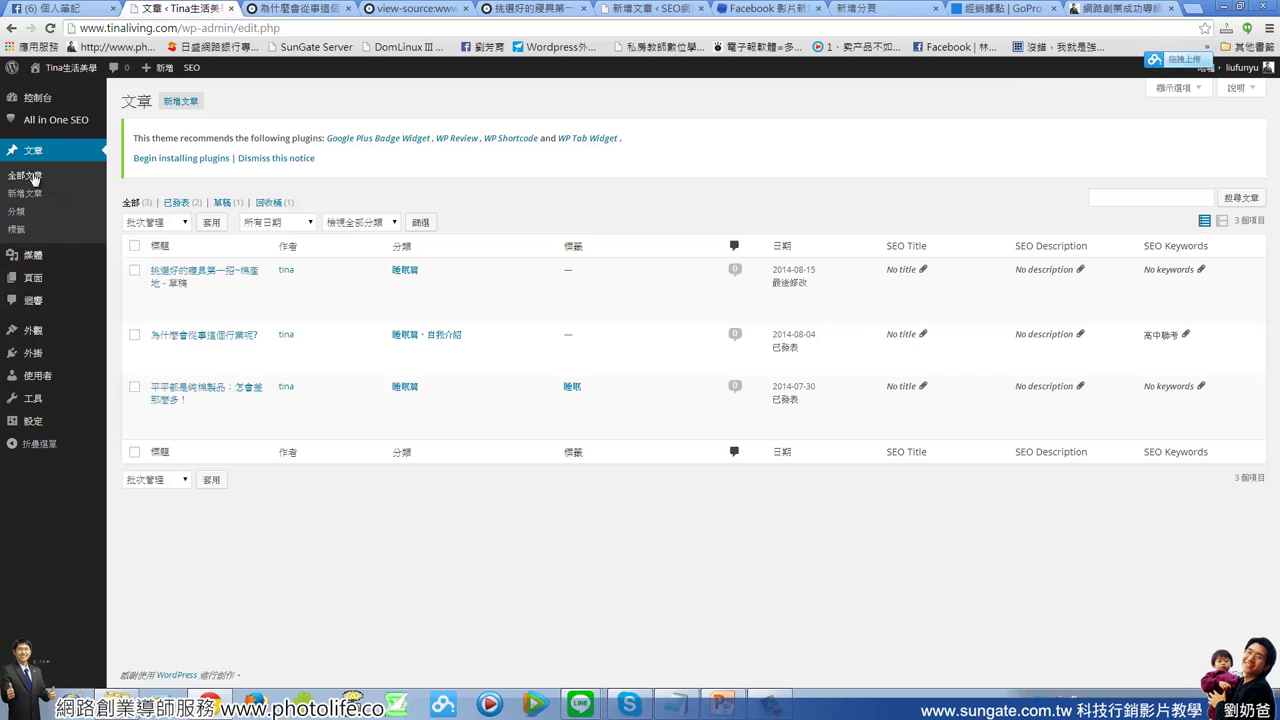
mouse_move(256, 413)
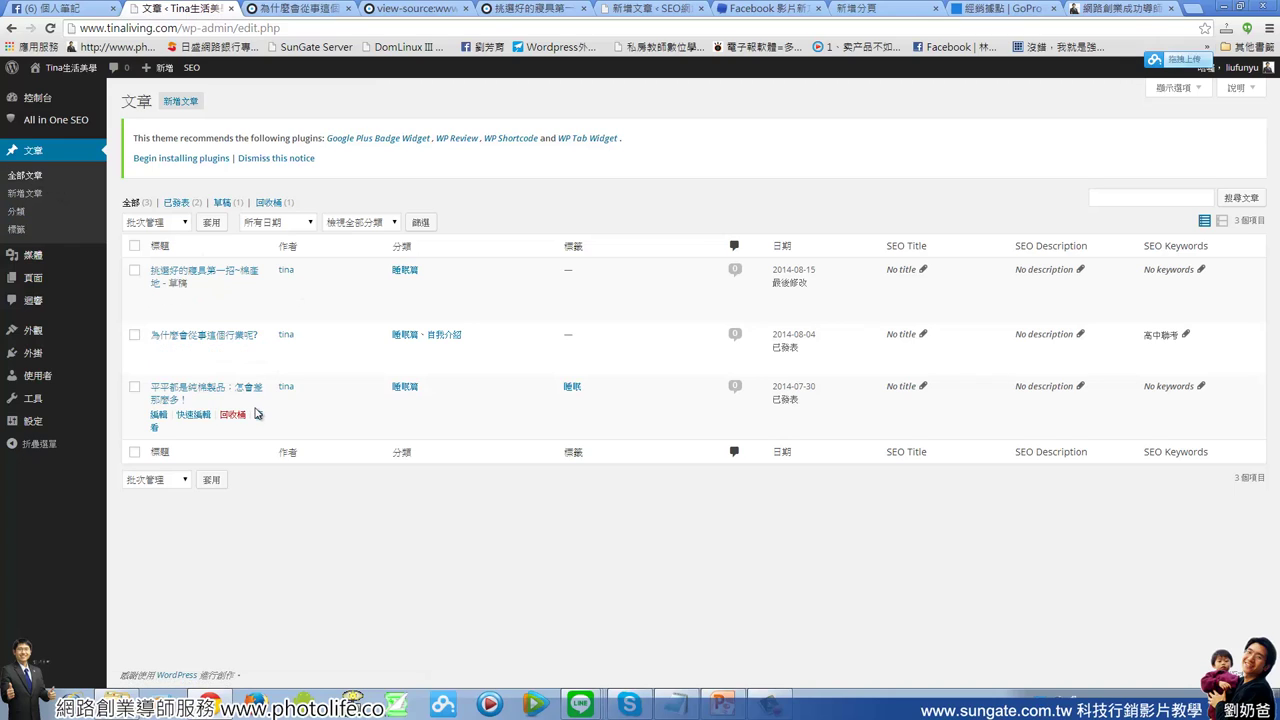
mouse_move(162, 361)
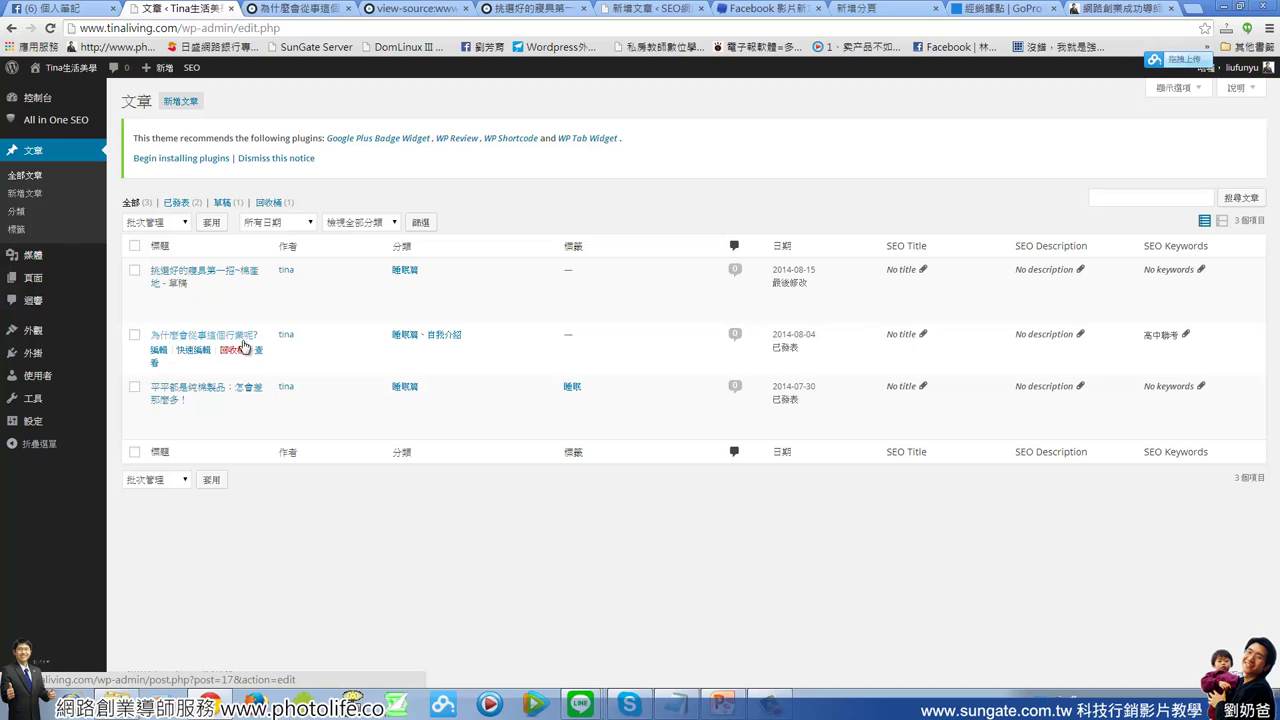
- Open the post 為什麼會從事這個行業呢? for editing and review its All in One SEO Pack fields
click(159, 350)
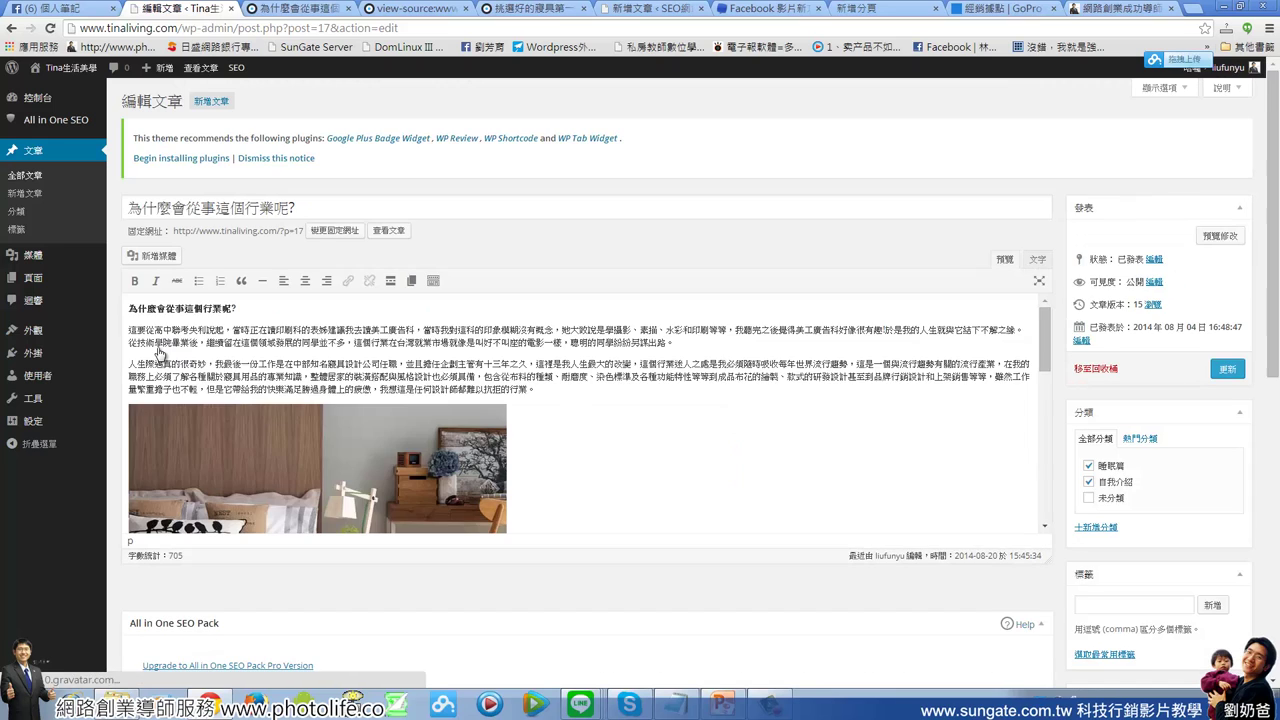
scroll(185, 333, down, 1)
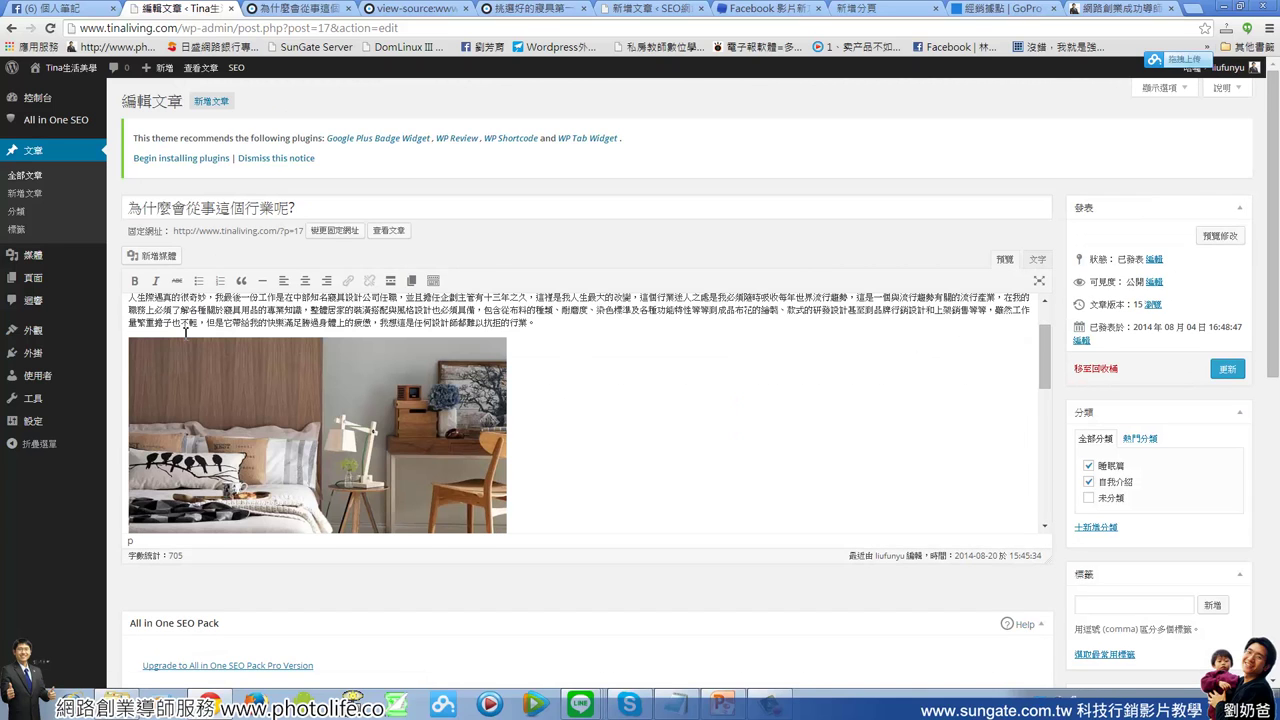
scroll(232, 556, down, 5)
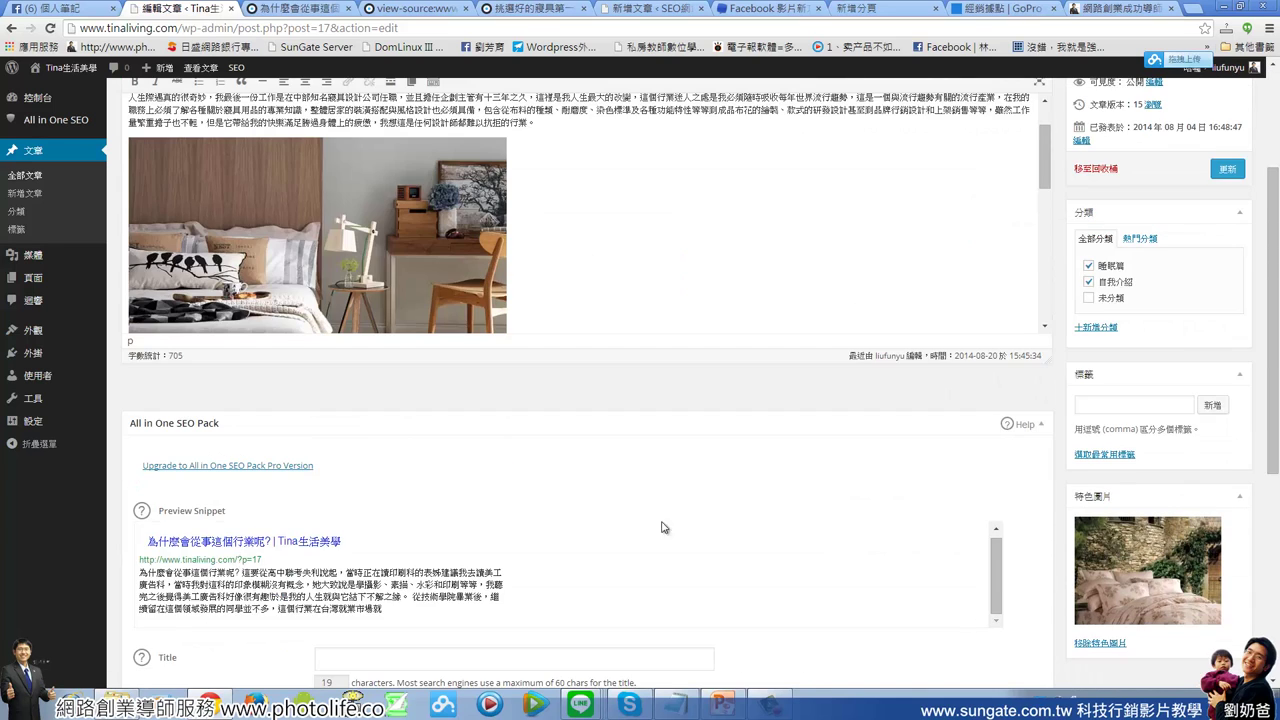
scroll(741, 537, down, 2)
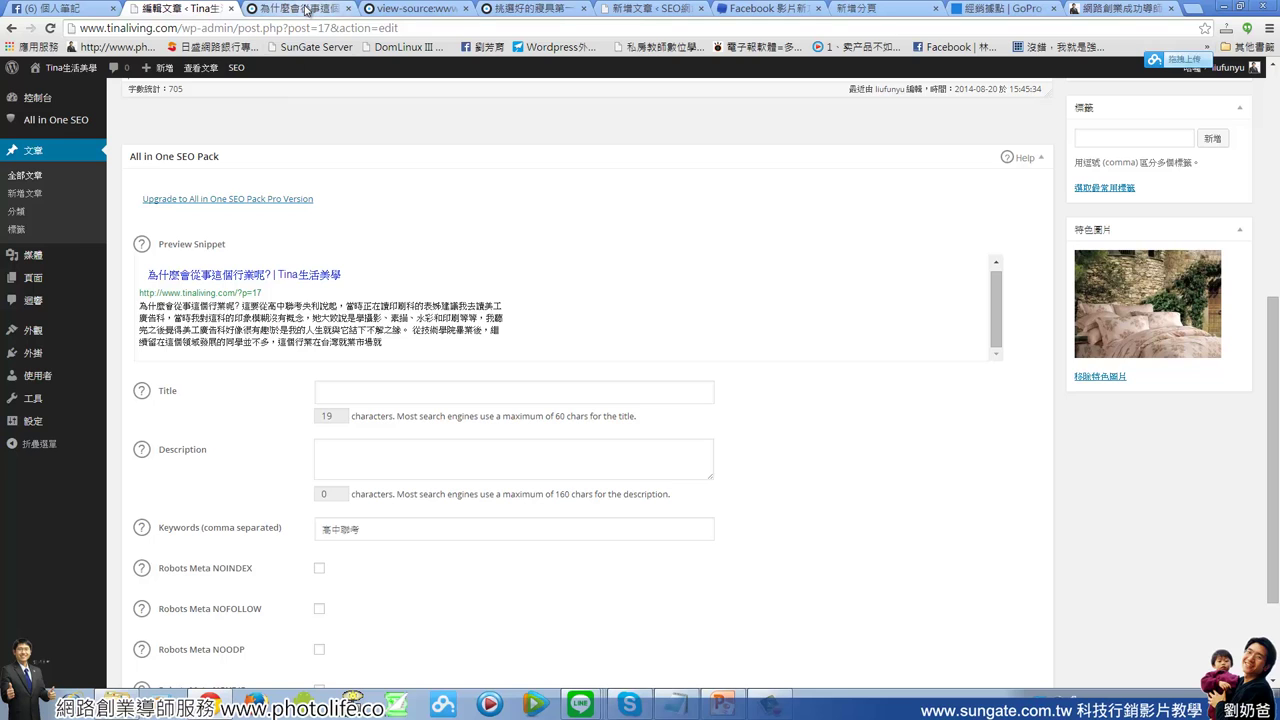
scroll(474, 234, up, 3)
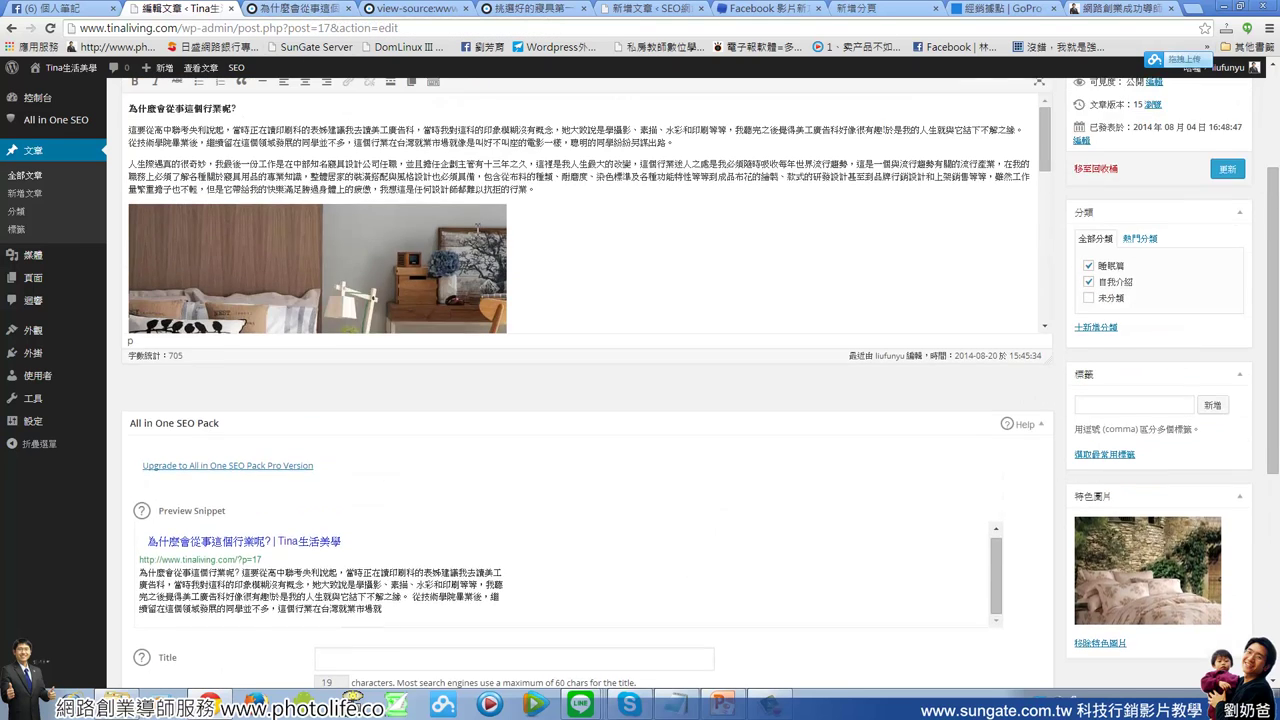
scroll(476, 236, up, 3)
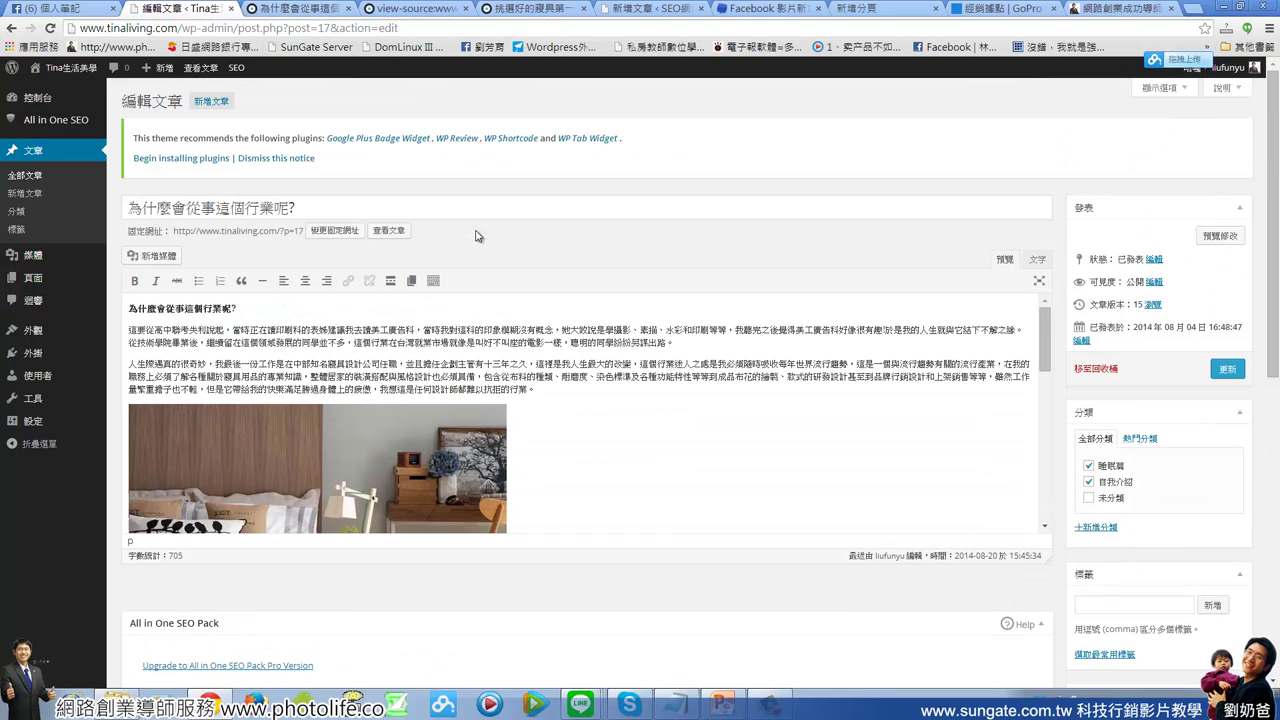
- View the published post in a separate browser tab and open its page source
middle_click(393, 241)
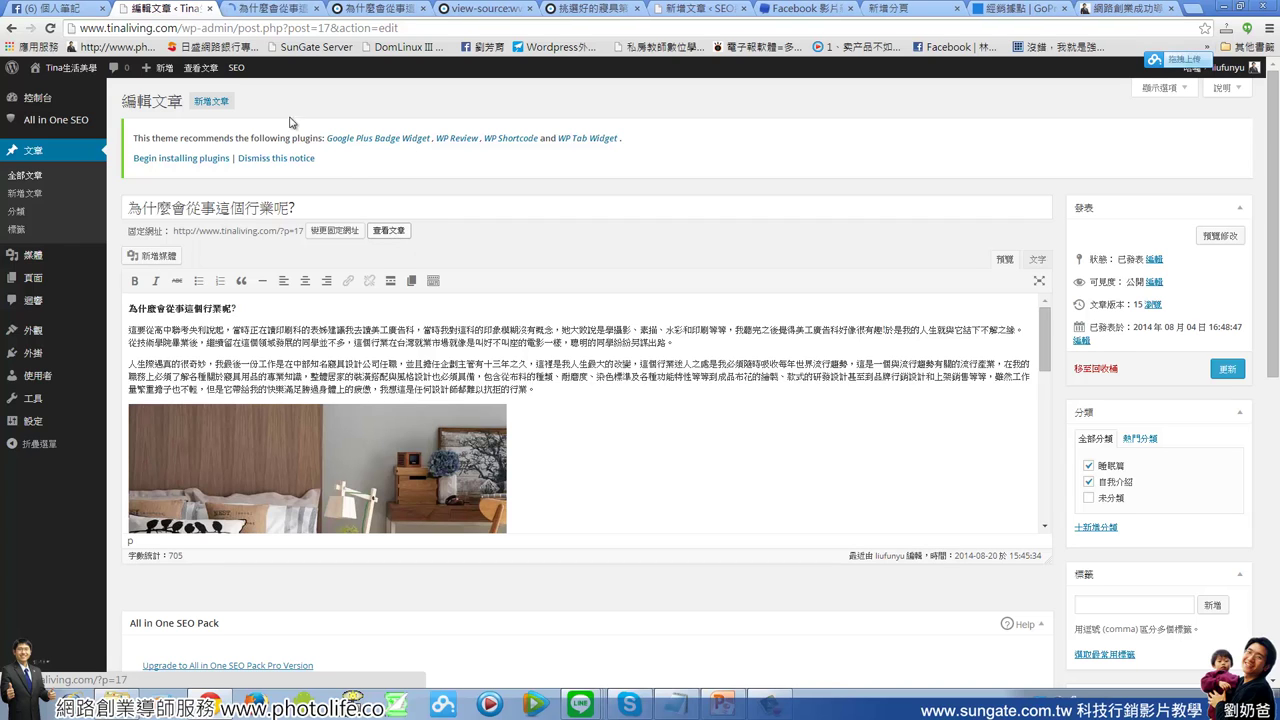
click(290, 12)
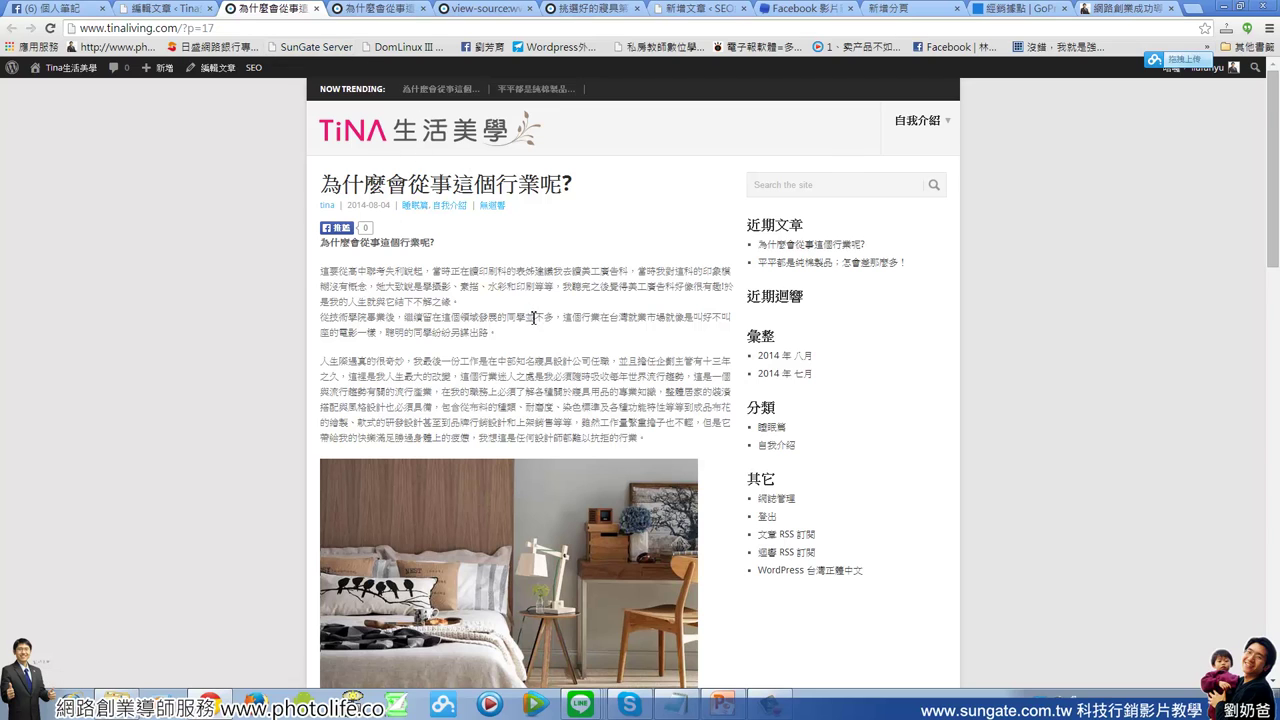
scroll(533, 318, down, 5)
scroll(538, 320, up, 5)
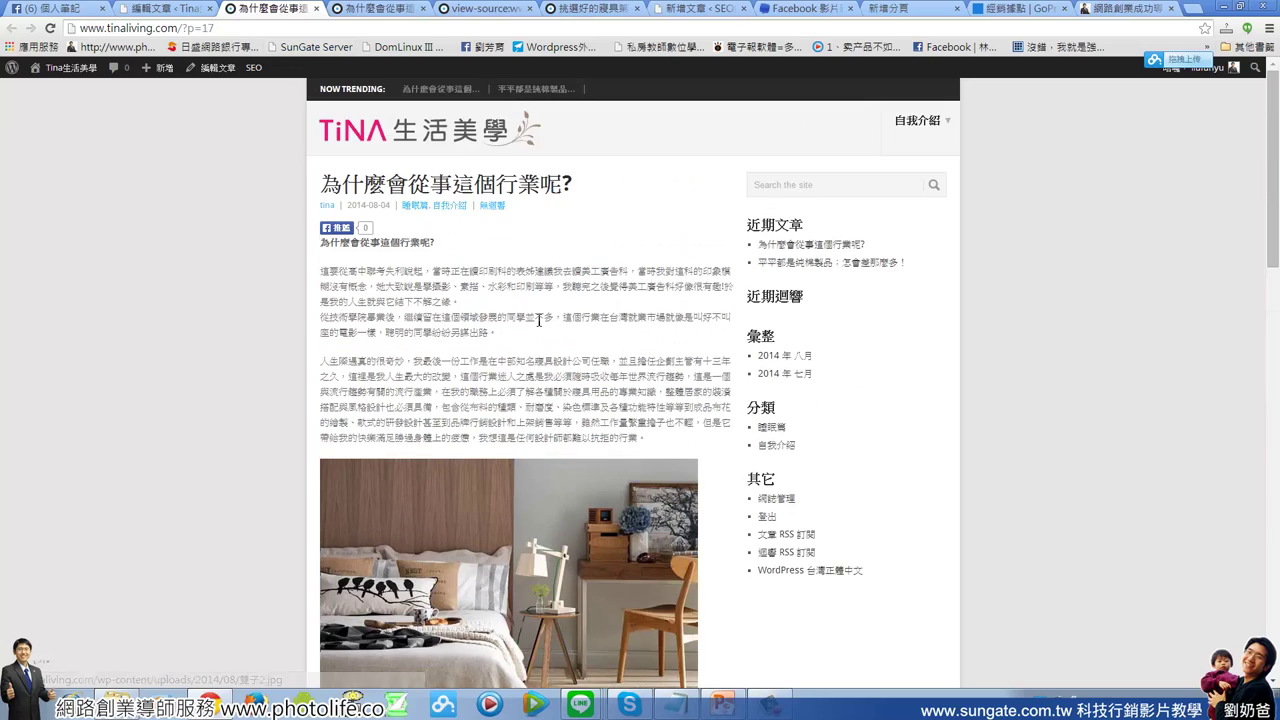
right_click(113, 167)
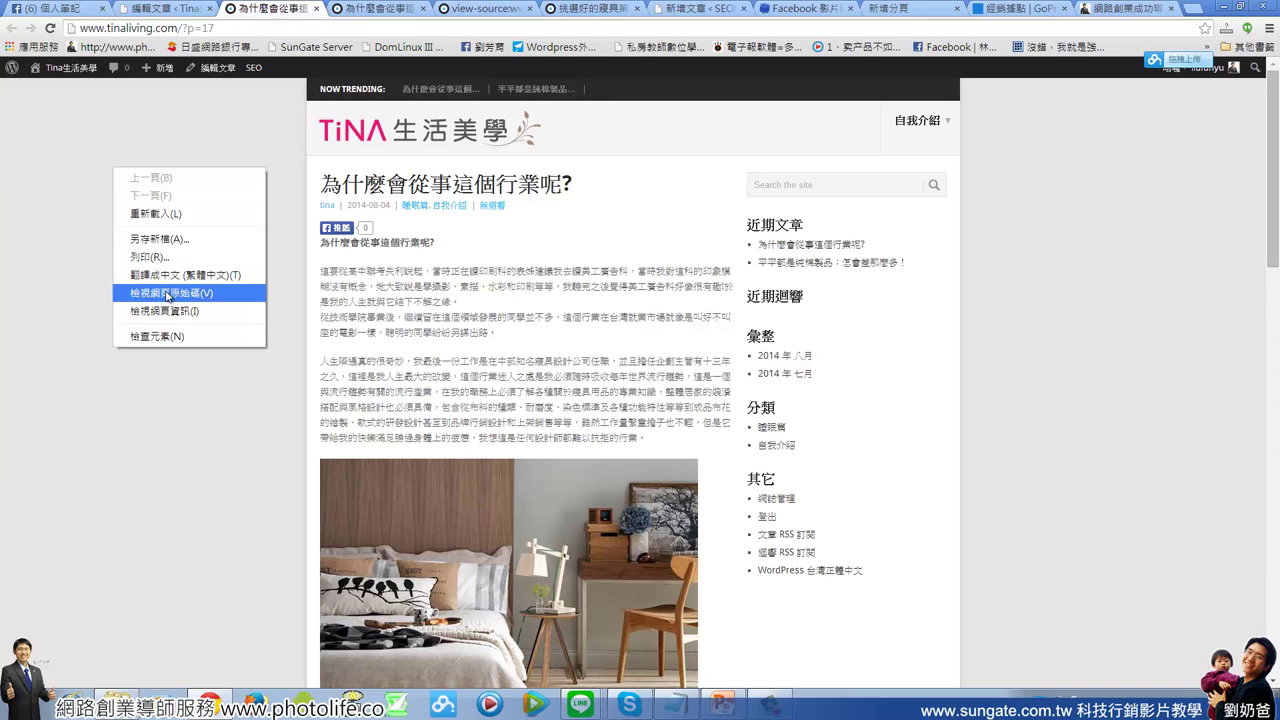
click(224, 294)
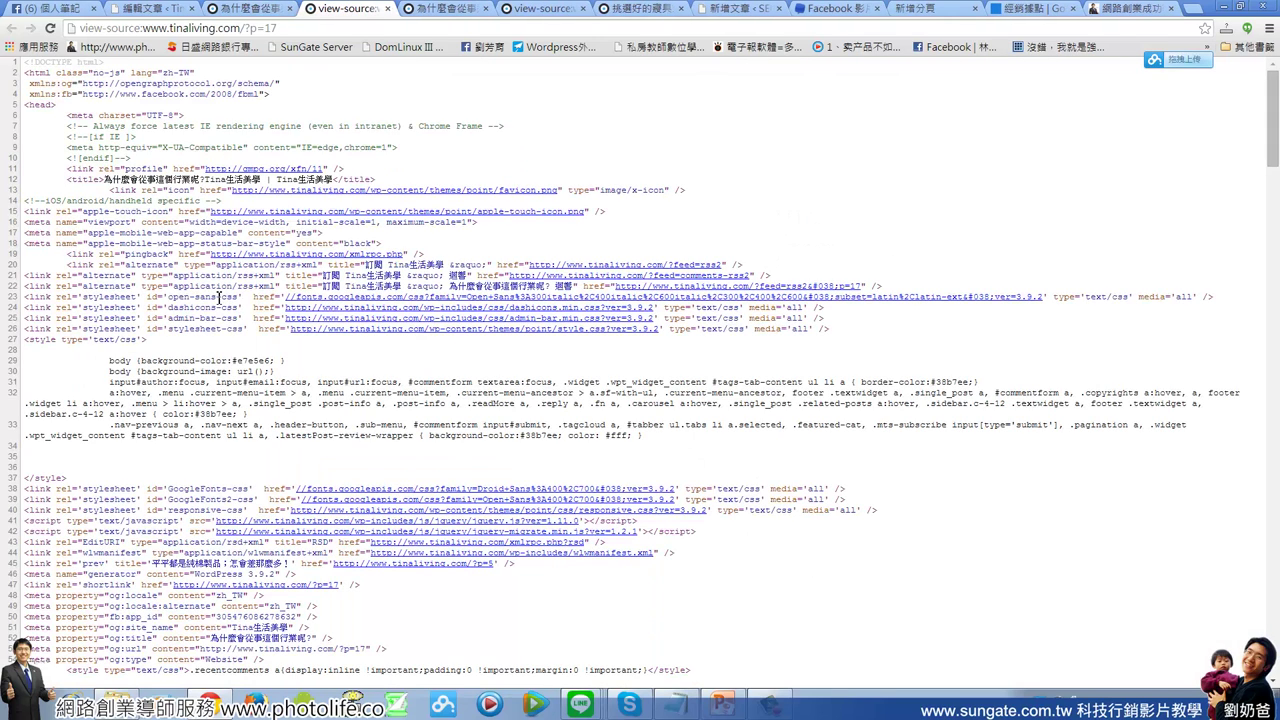
- Examine the title tag in the page source, focusing on the post title and site name it contains
drag(70, 180, 337, 181)
click(117, 183)
drag(265, 181, 106, 183)
click(70, 181)
click(110, 182)
drag(106, 181, 208, 181)
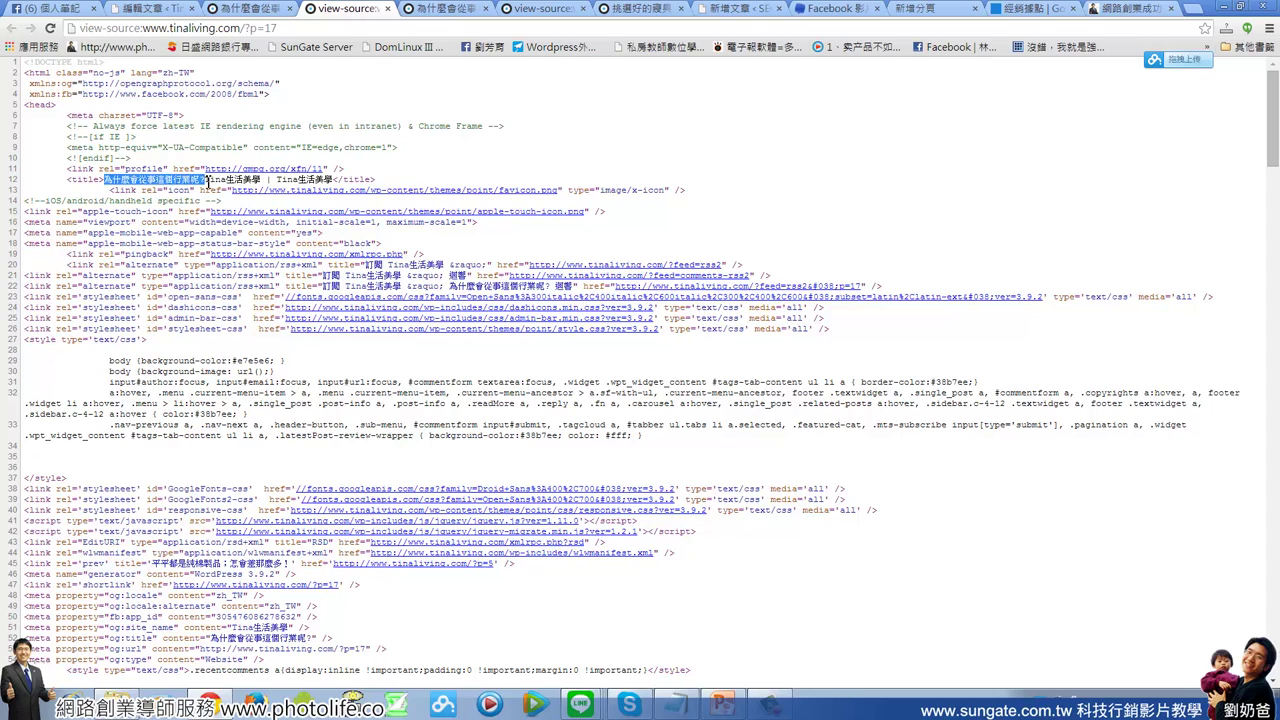
click(206, 182)
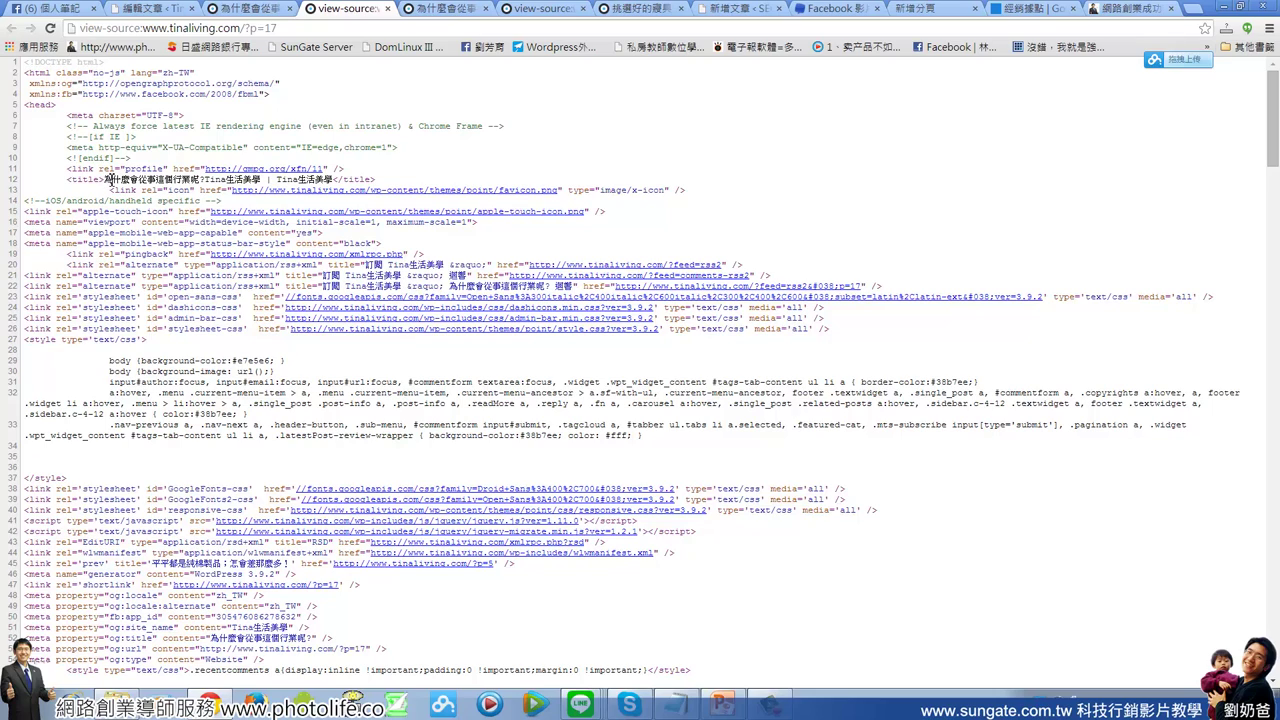
drag(108, 181, 204, 180)
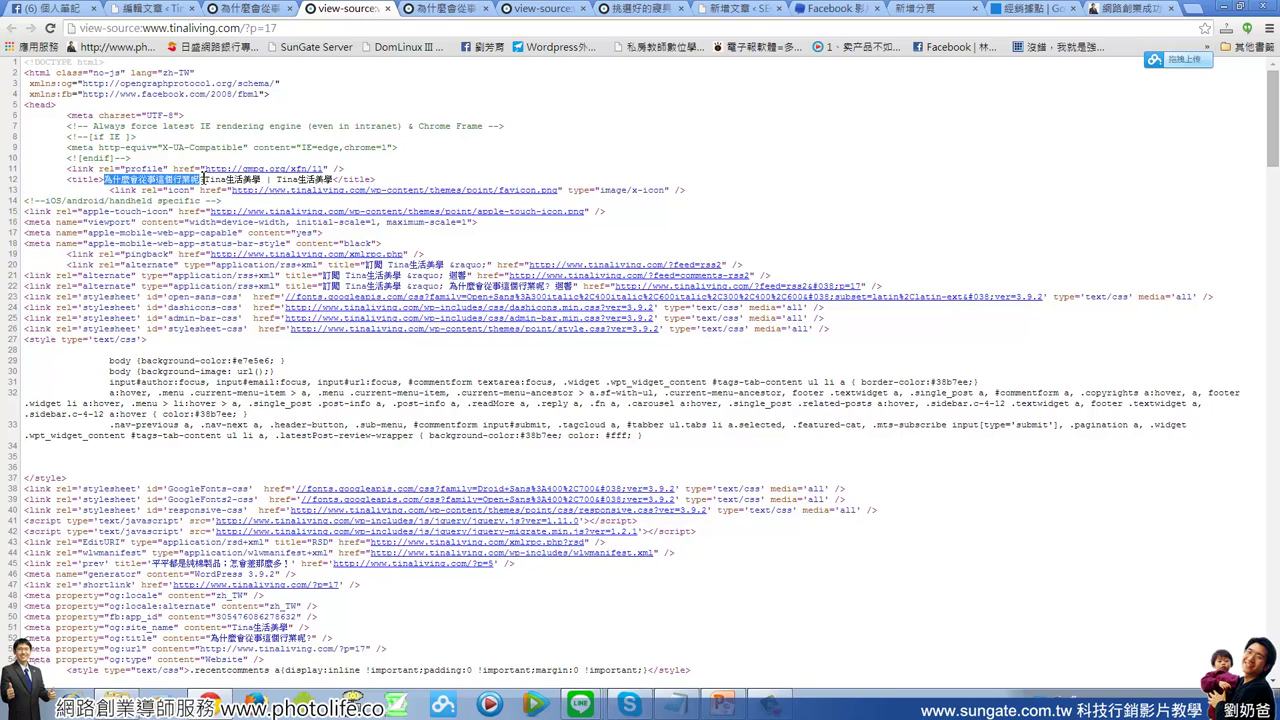
click(204, 181)
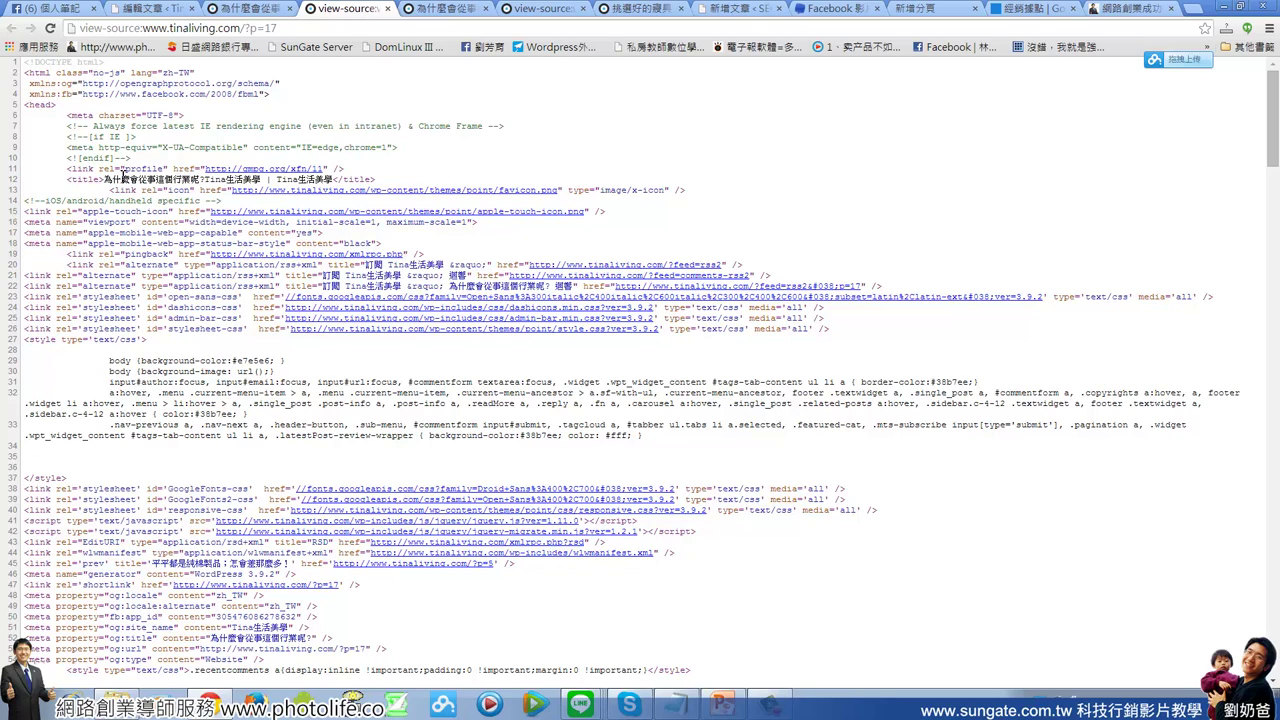
drag(108, 181, 178, 180)
click(180, 180)
- Return to the post editor and compare the SEO Description field with the text in the Preview Snippet
click(245, 12)
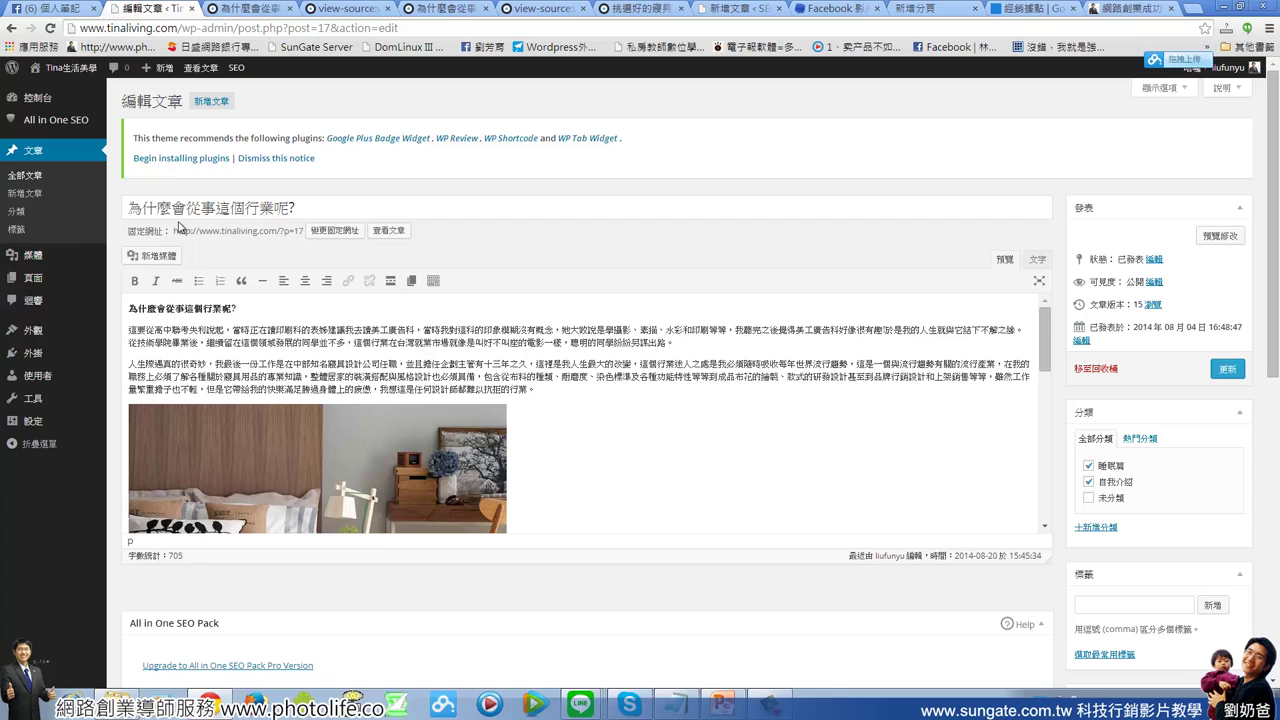
scroll(184, 323, down, 3)
scroll(236, 598, down, 3)
scroll(236, 598, down, 3)
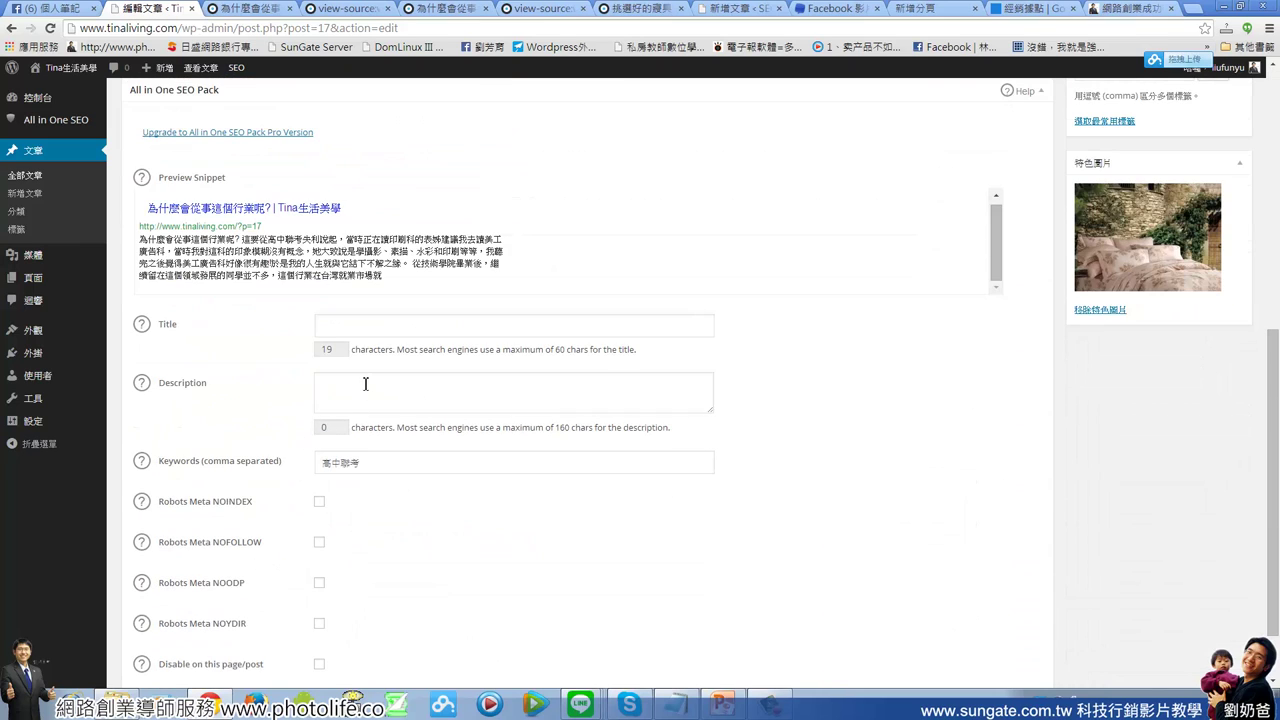
click(368, 388)
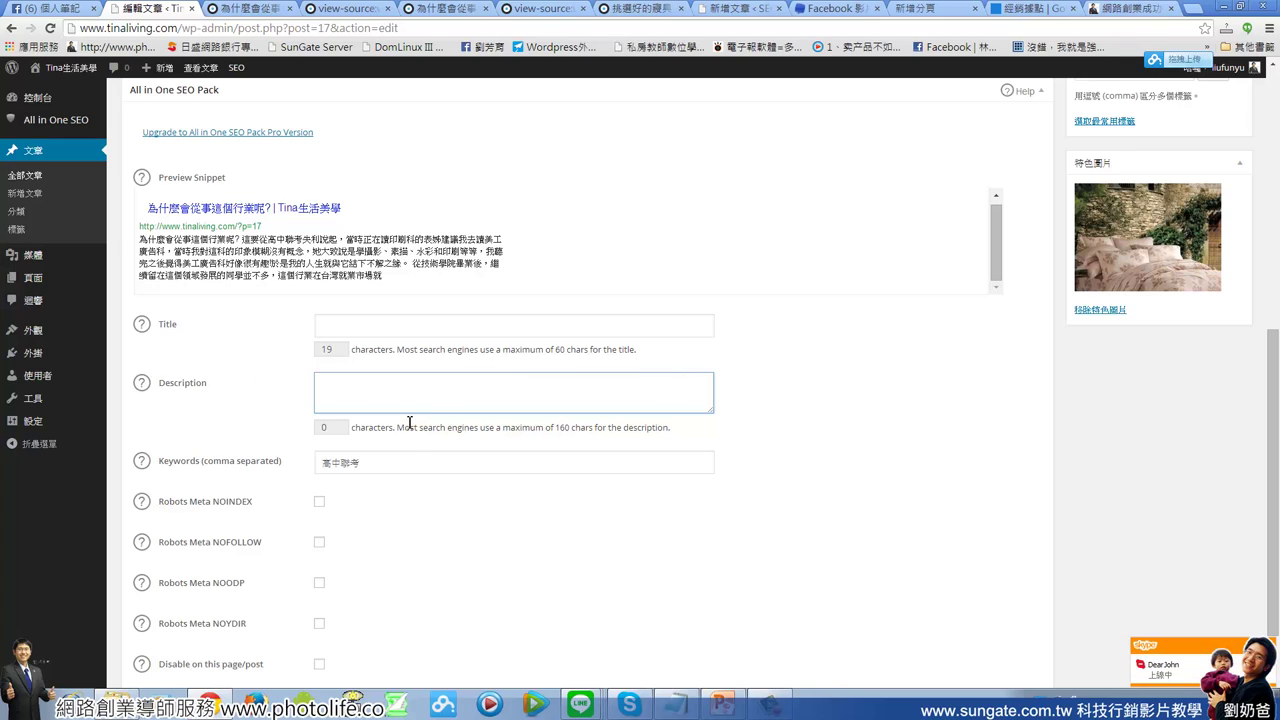
drag(342, 263, 186, 130)
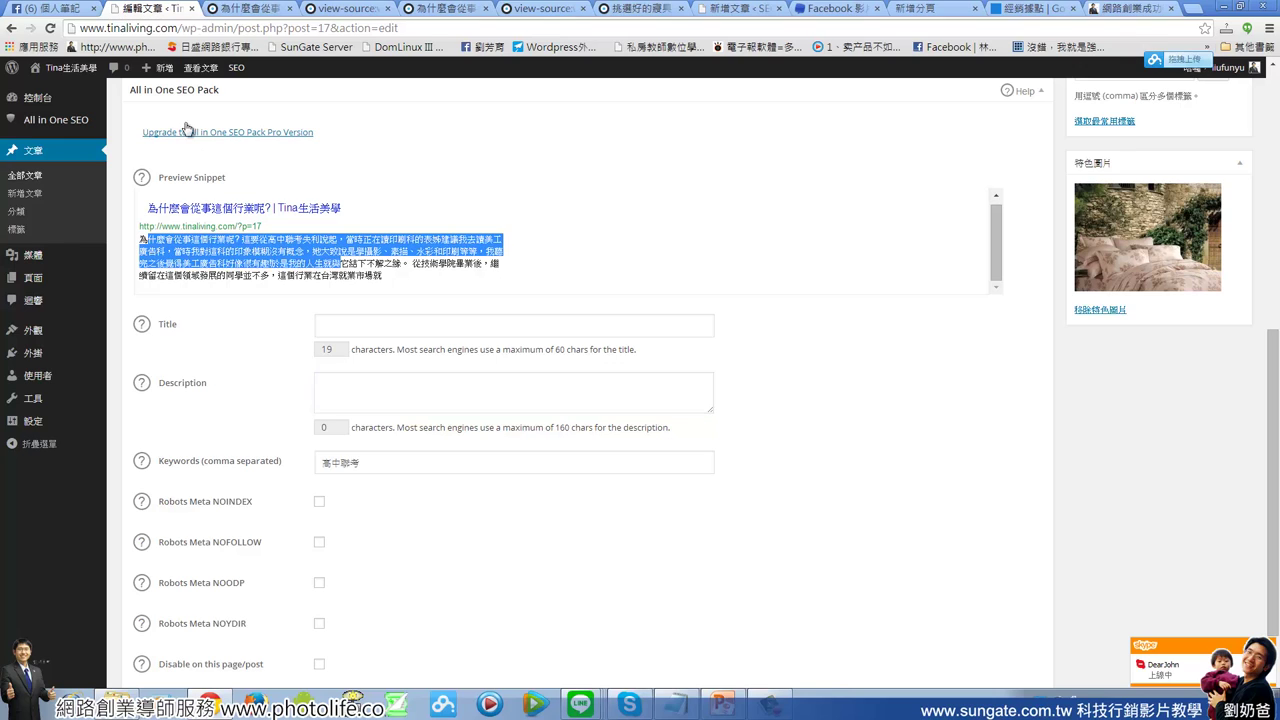
- Search the post's page source for "descri" and examine the content of the description meta tag
click(258, 10)
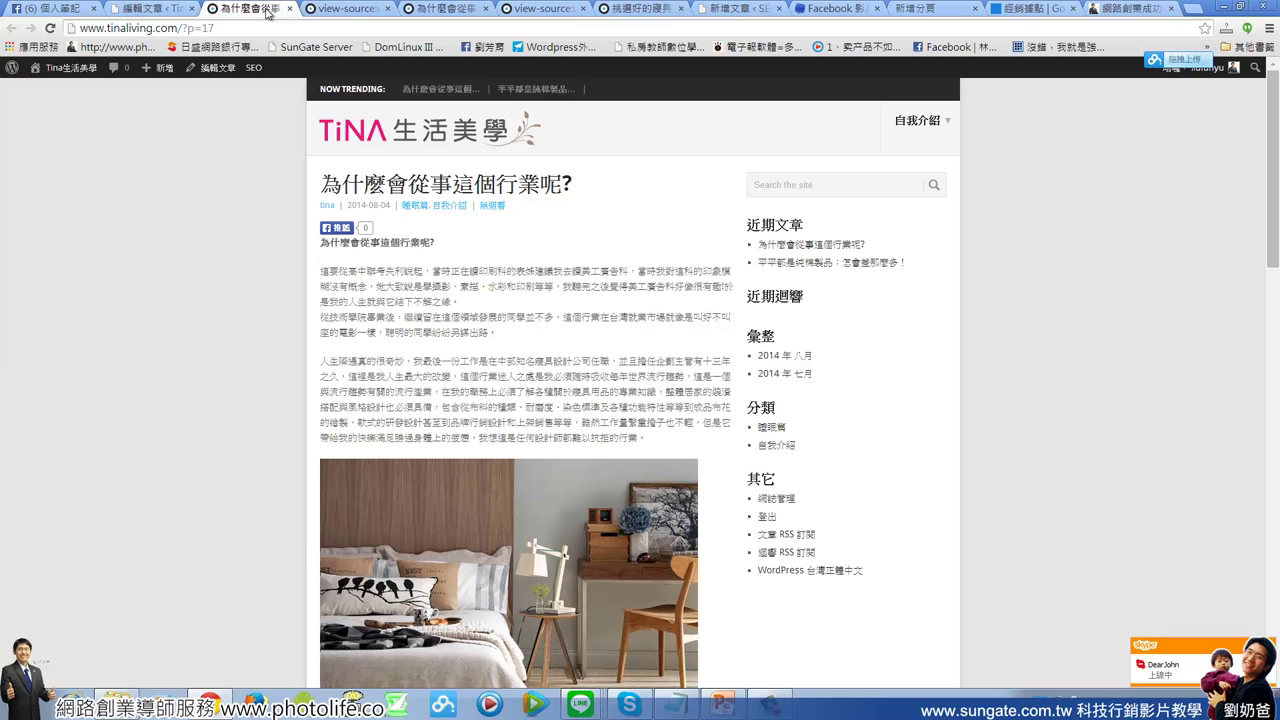
click(343, 10)
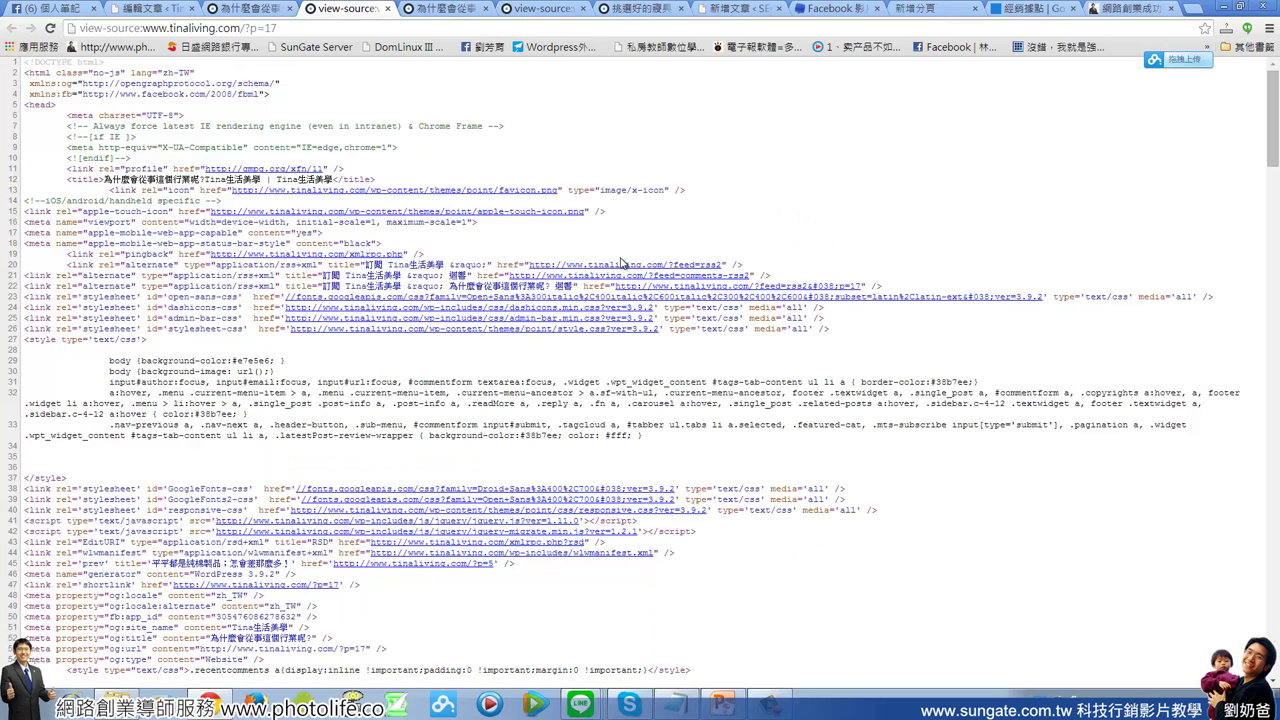
key(ctrl+f)
text(keywor)
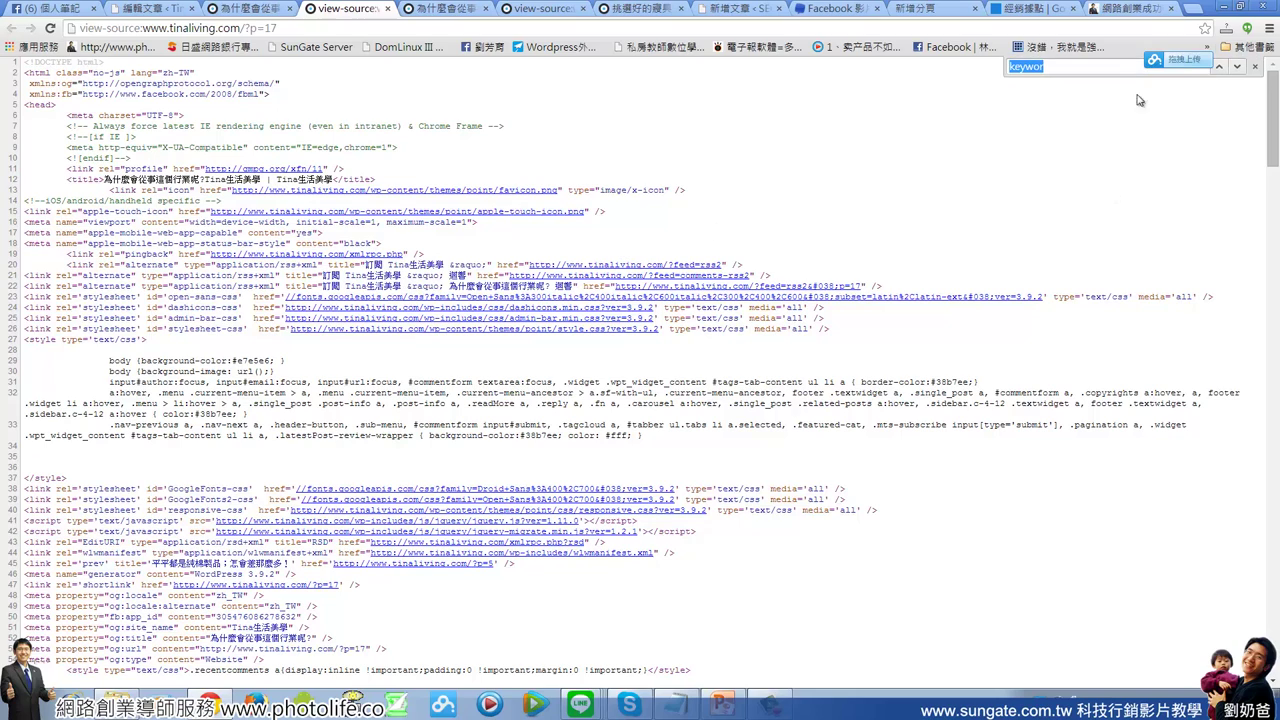
drag(1065, 65, 976, 70)
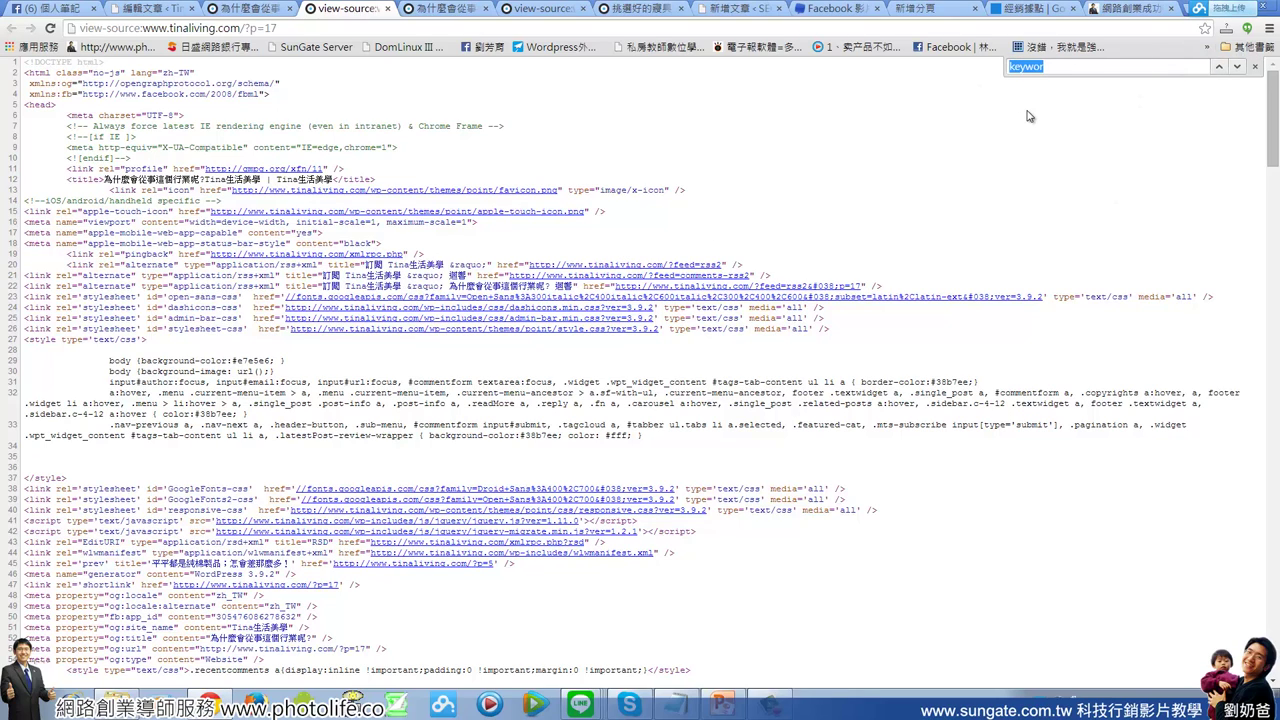
text(D)
text(descri)
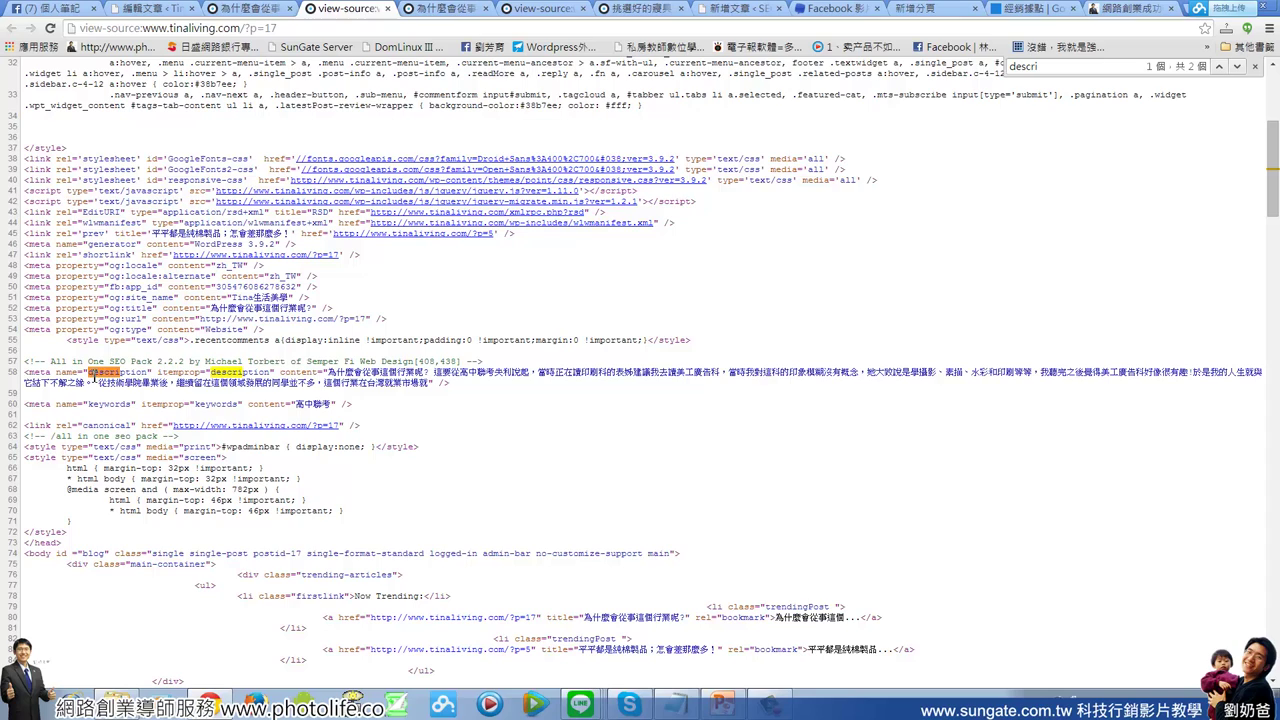
drag(89, 374, 156, 374)
drag(281, 374, 425, 390)
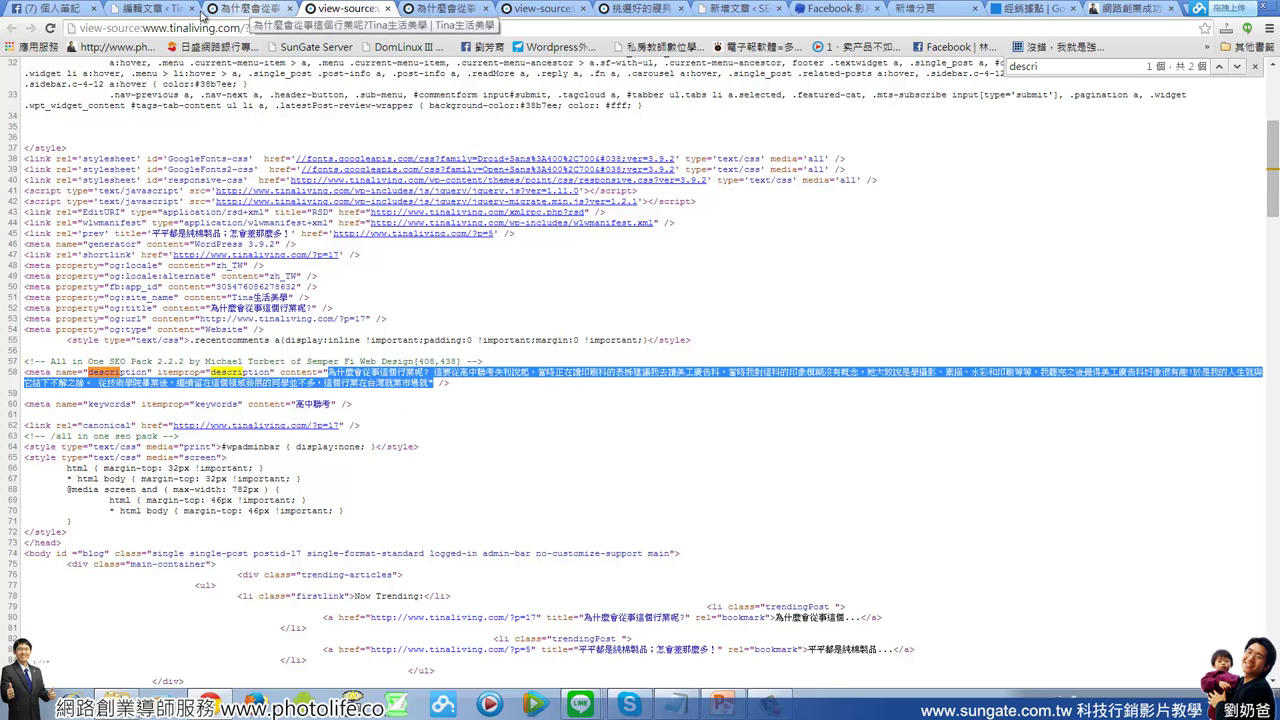
- Go back to the post editor and inspect the SEO Description and comma-separated Keywords fields
click(165, 9)
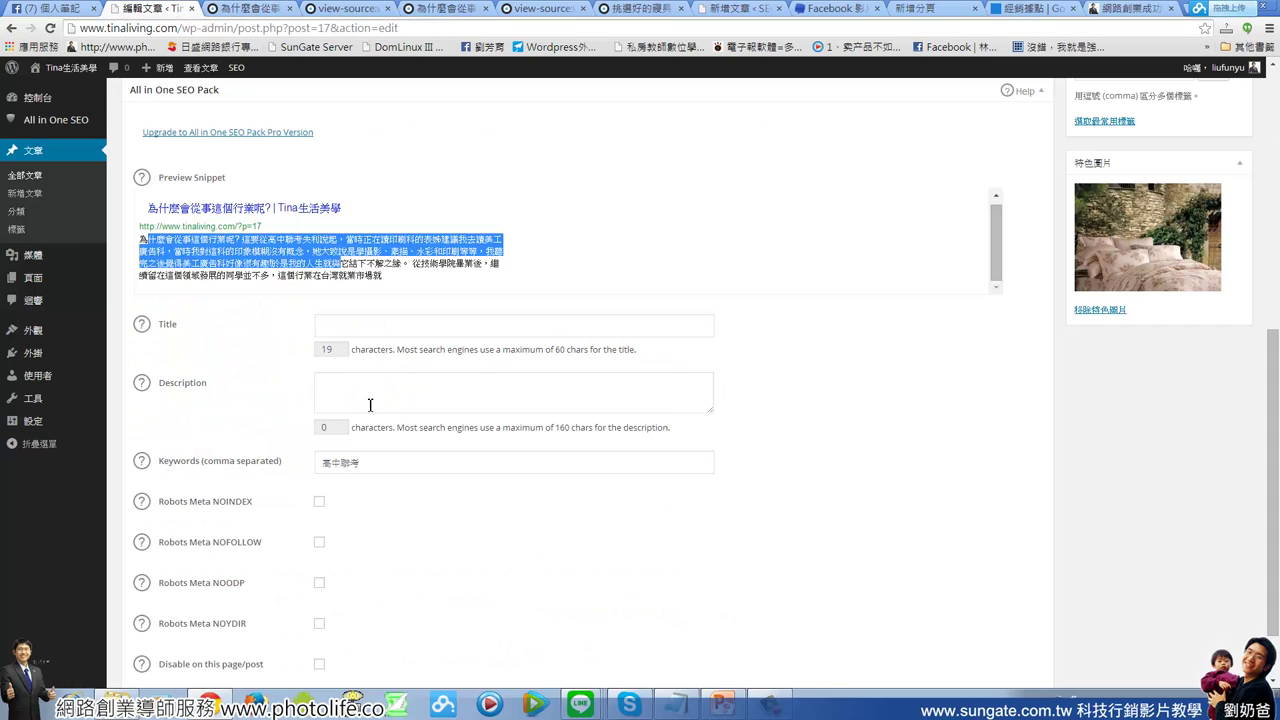
click(370, 405)
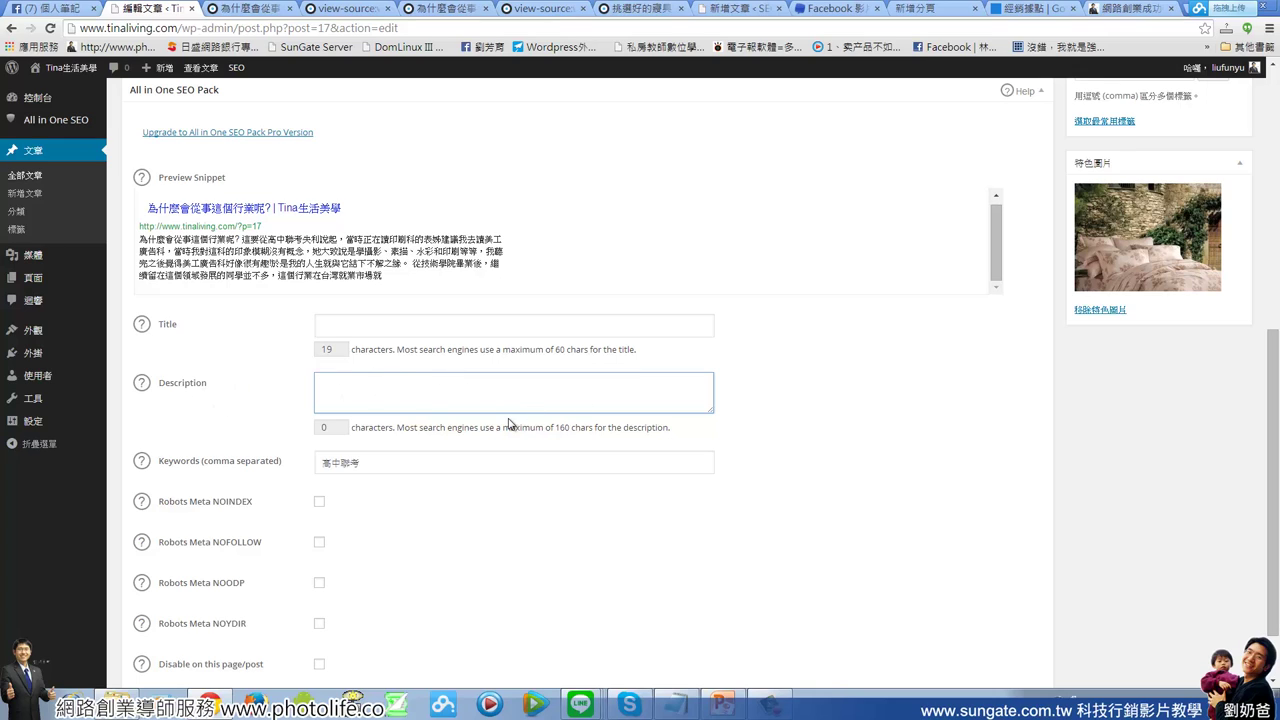
click(409, 463)
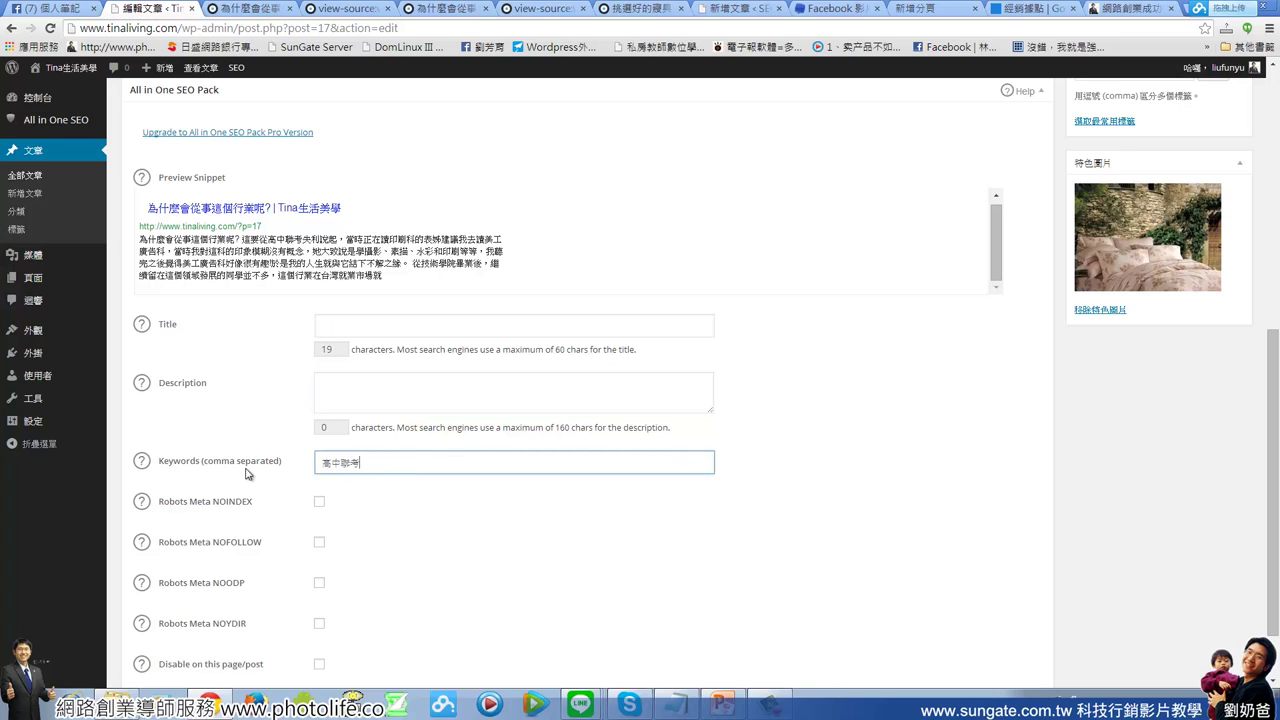
drag(284, 464, 158, 462)
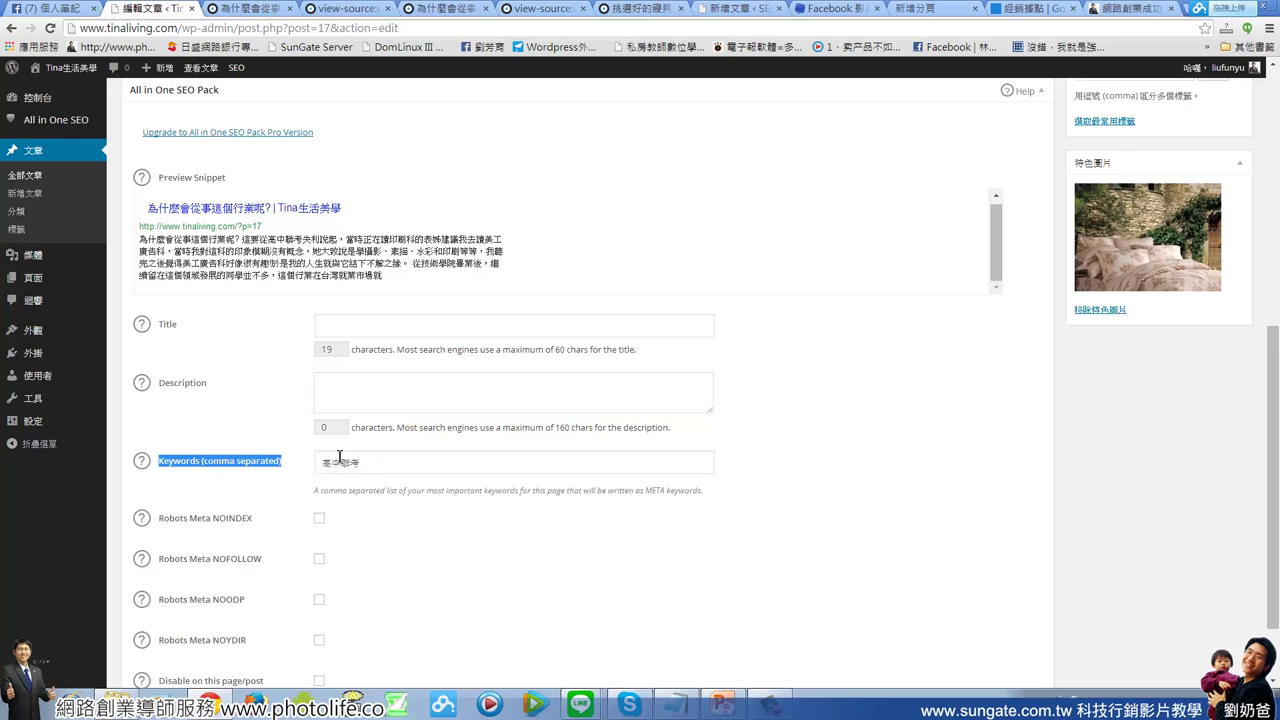
double_click(369, 466)
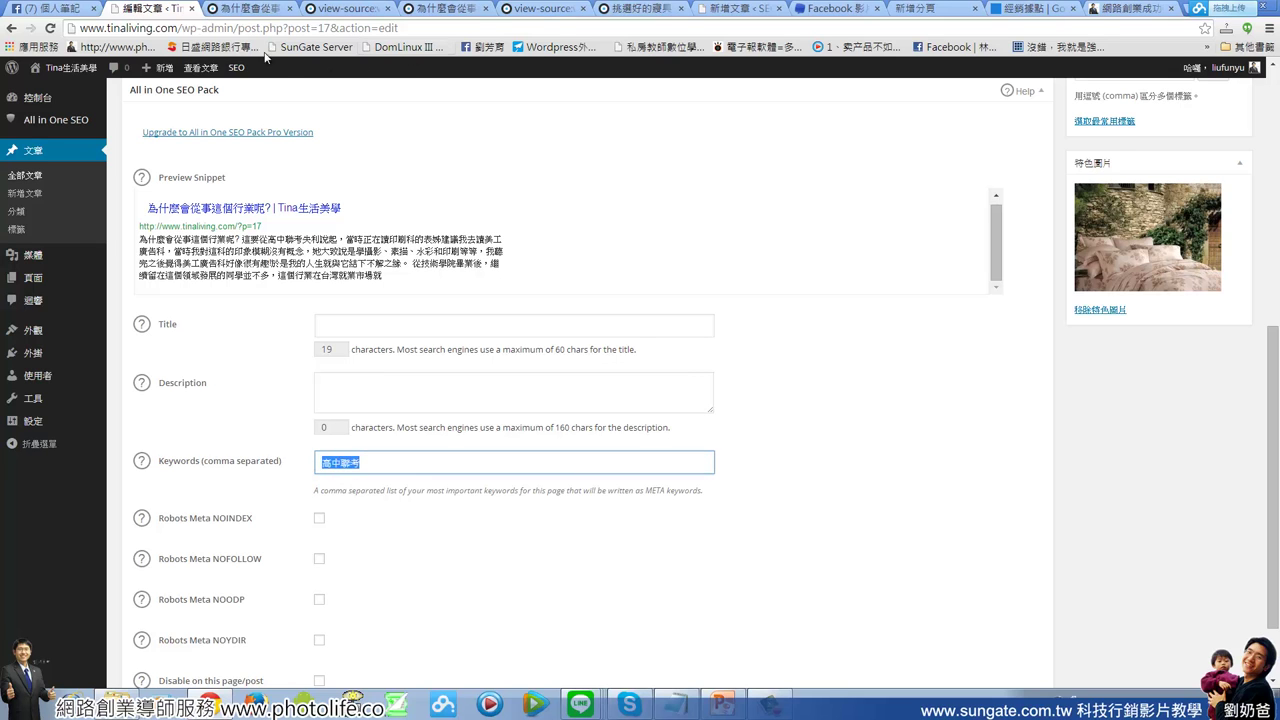
- Switch briefly to the post's page source, then return to the editor and highlight the entry in the SEO Keywords field
click(248, 8)
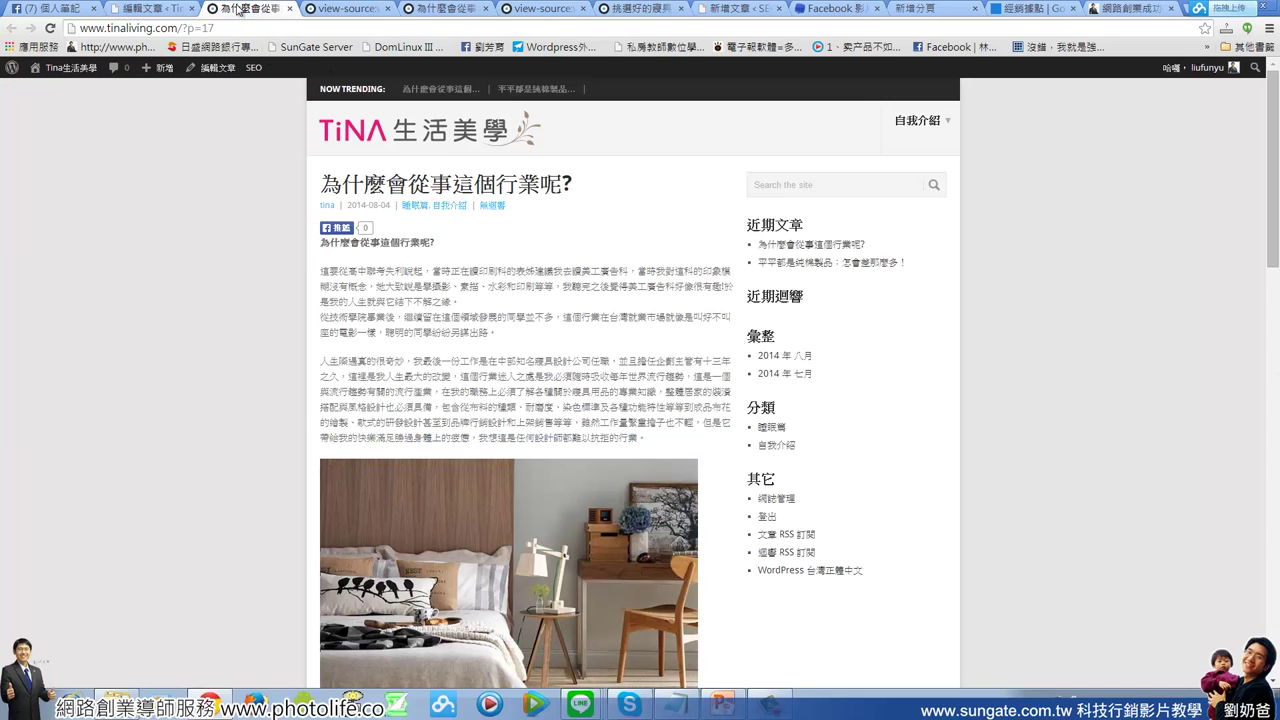
click(332, 12)
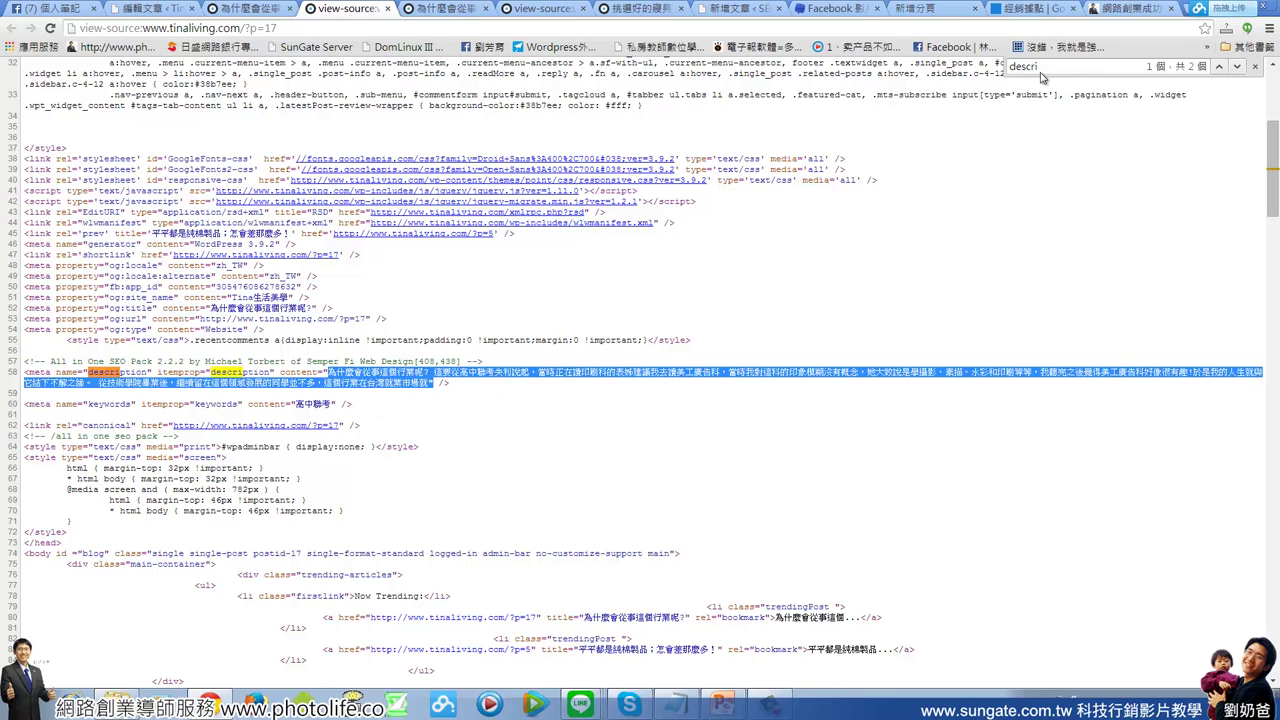
click(150, 9)
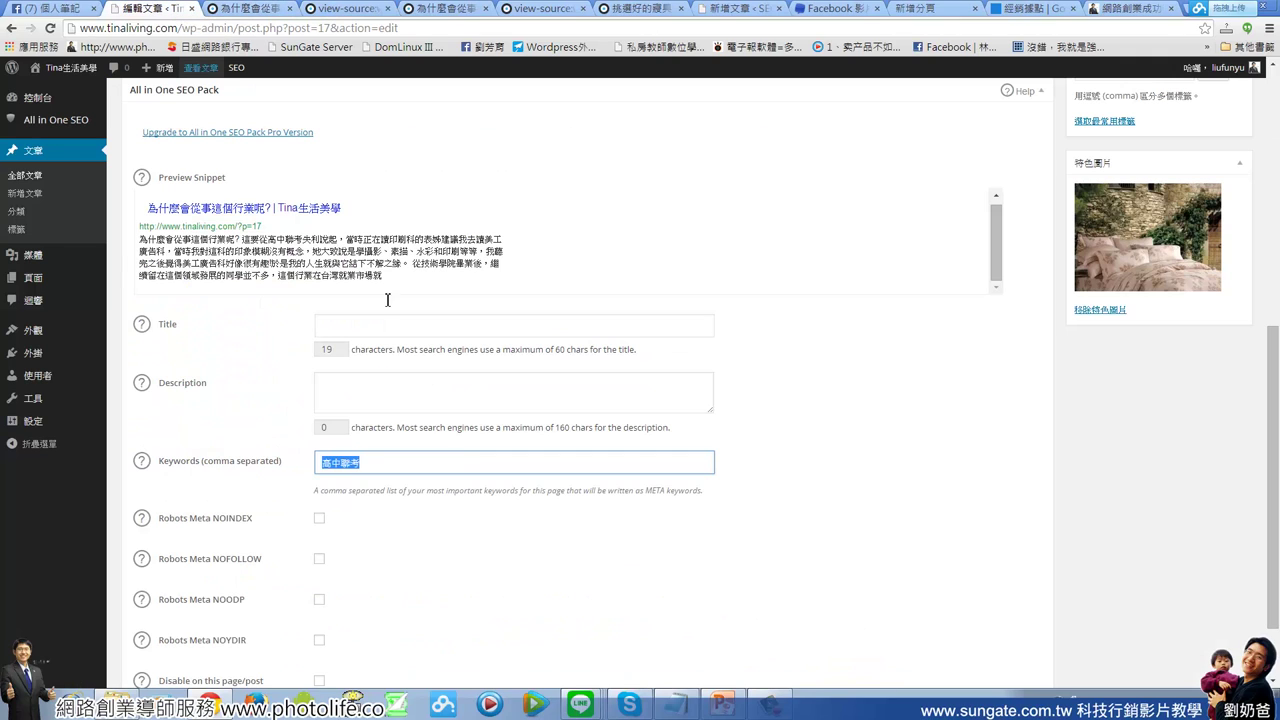
click(340, 463)
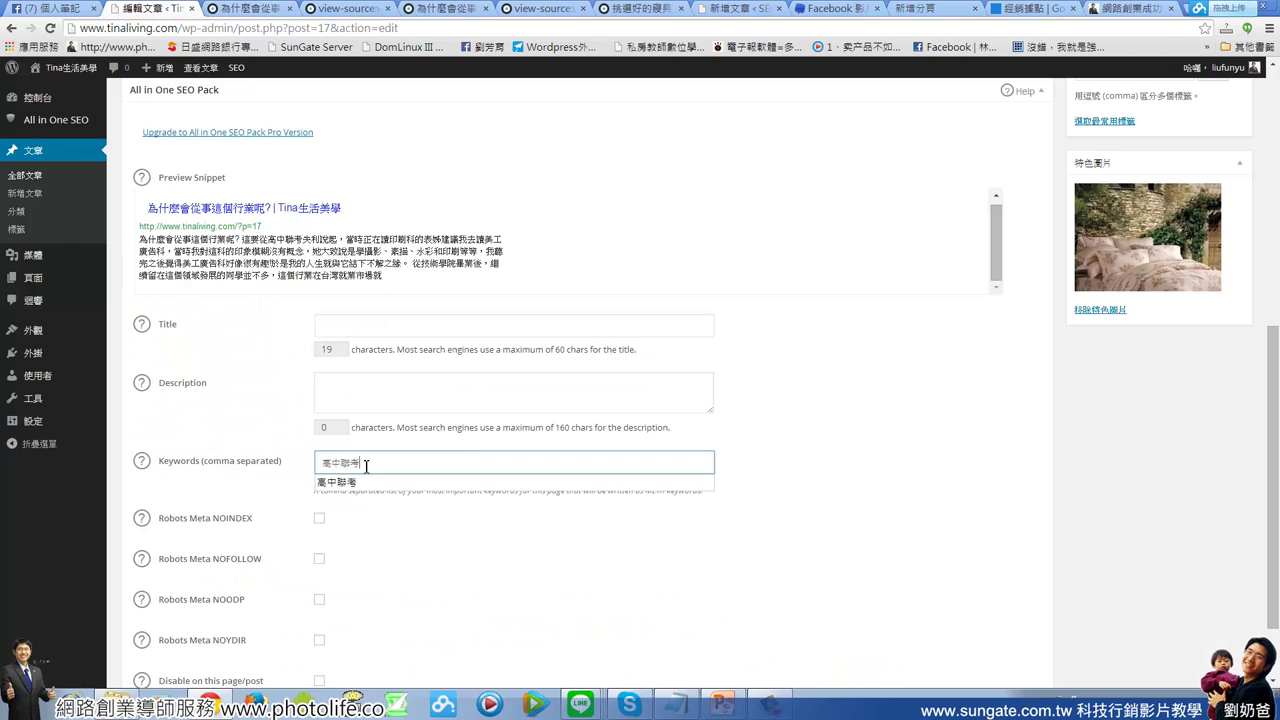
double_click(366, 466)
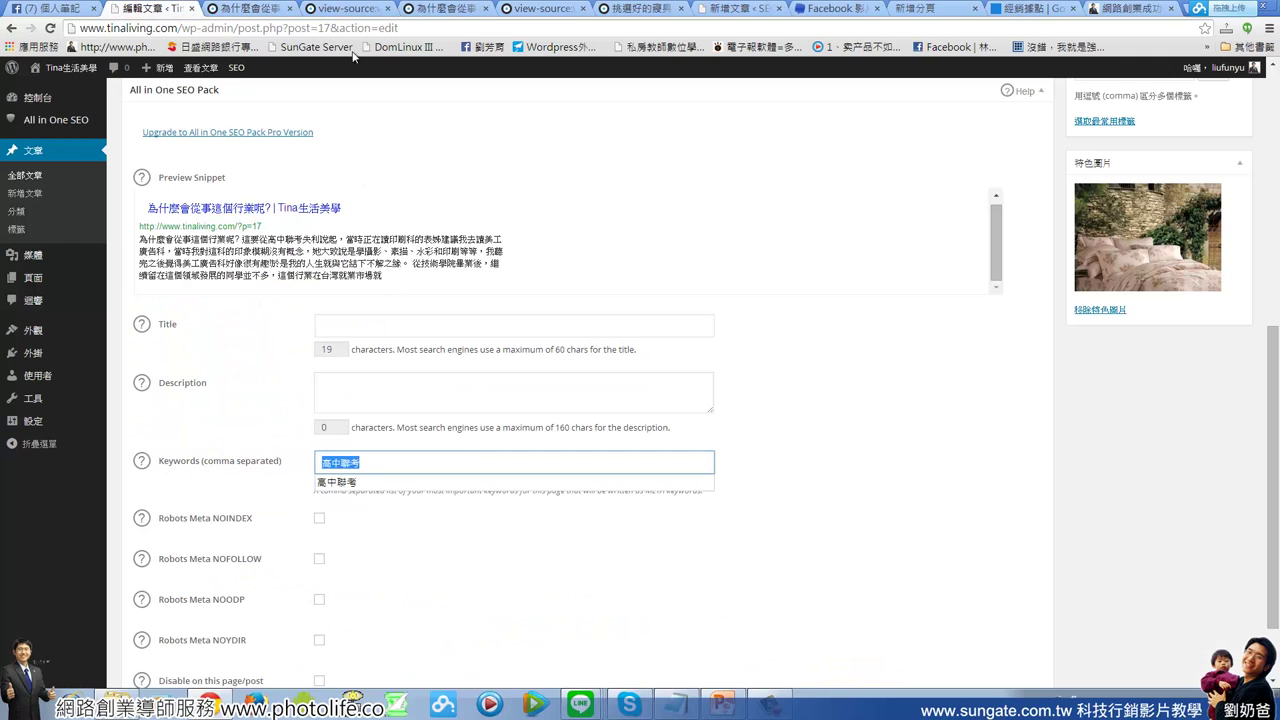
- Search the post's page source for "keyword" and examine the name and content of the keywords meta tag
click(246, 10)
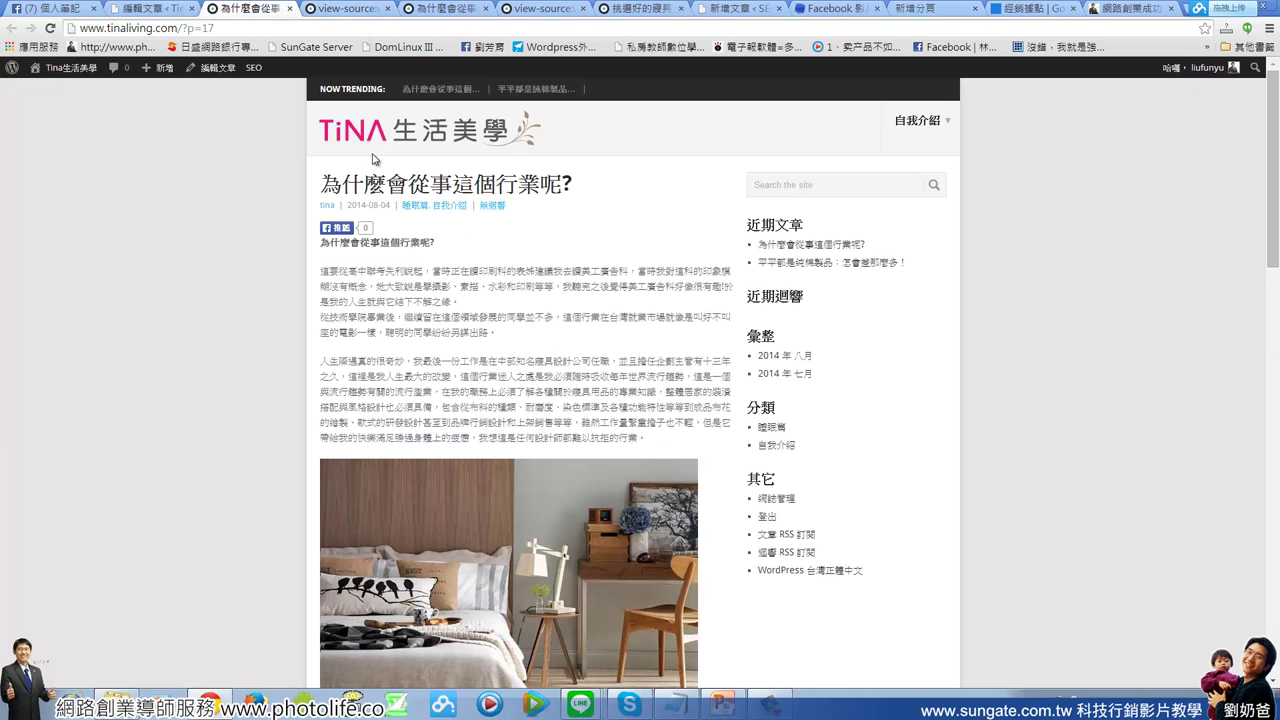
click(345, 8)
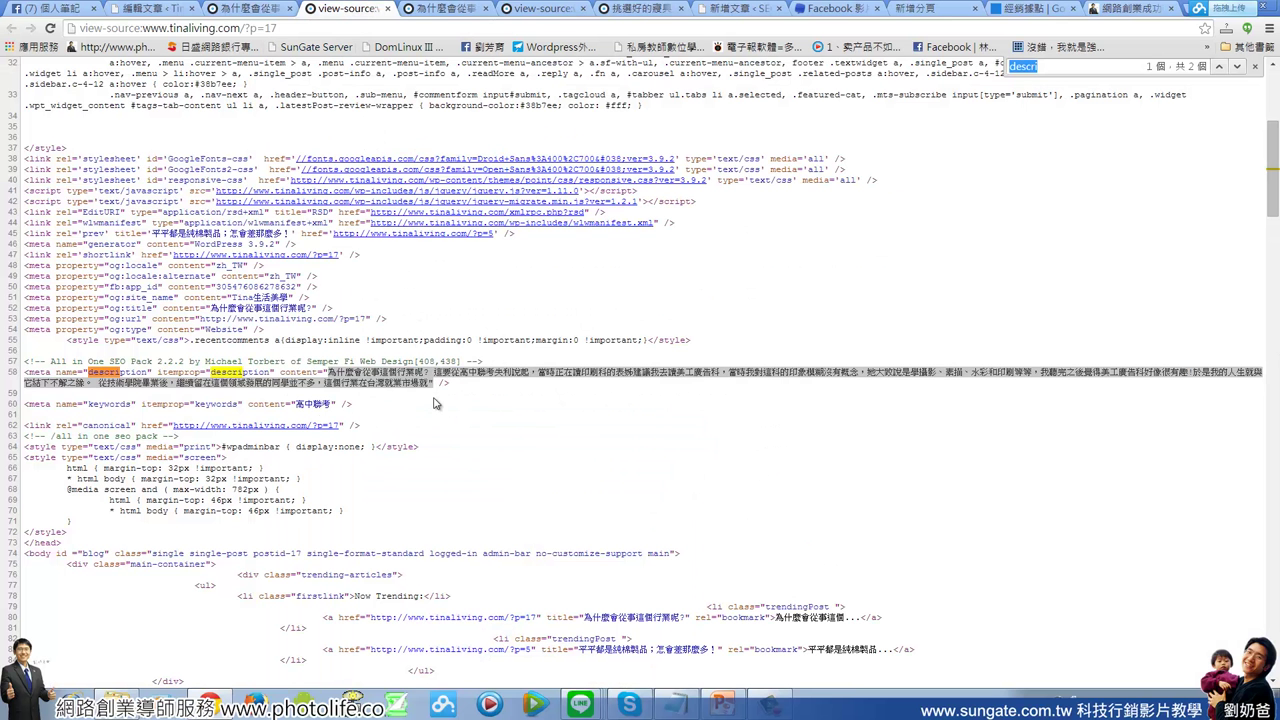
key(ctrl+f)
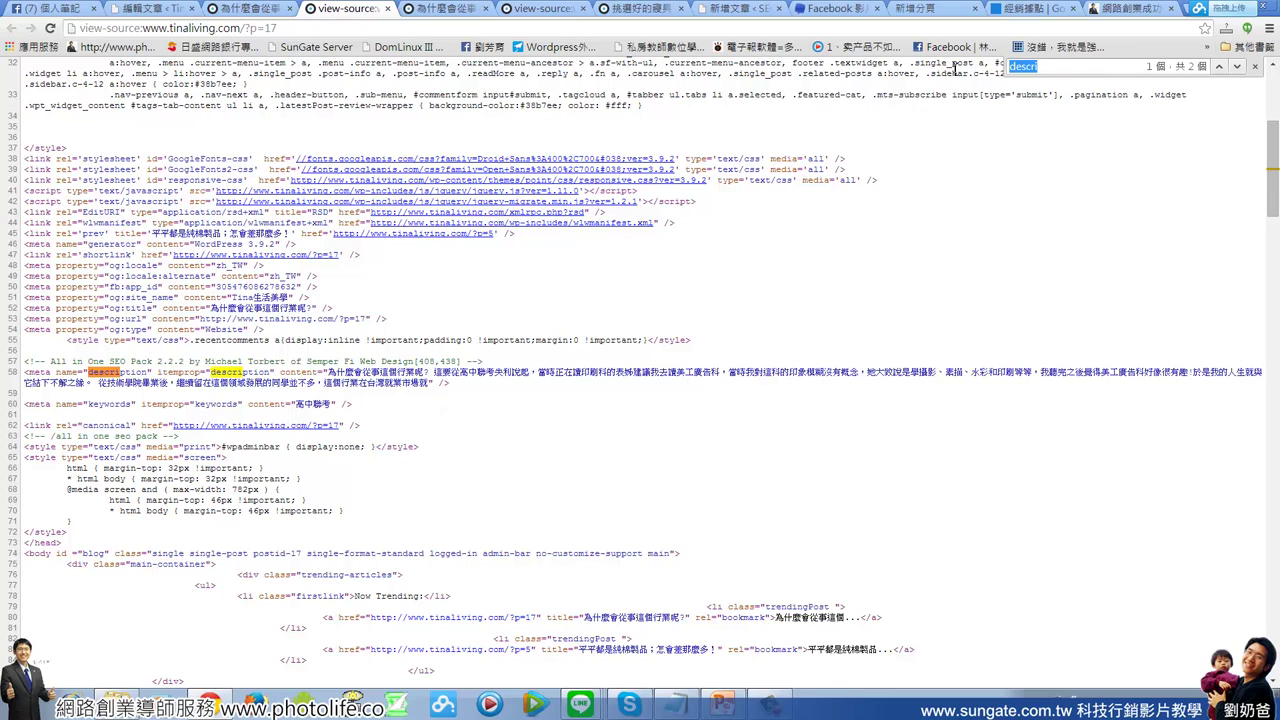
text(keyword)
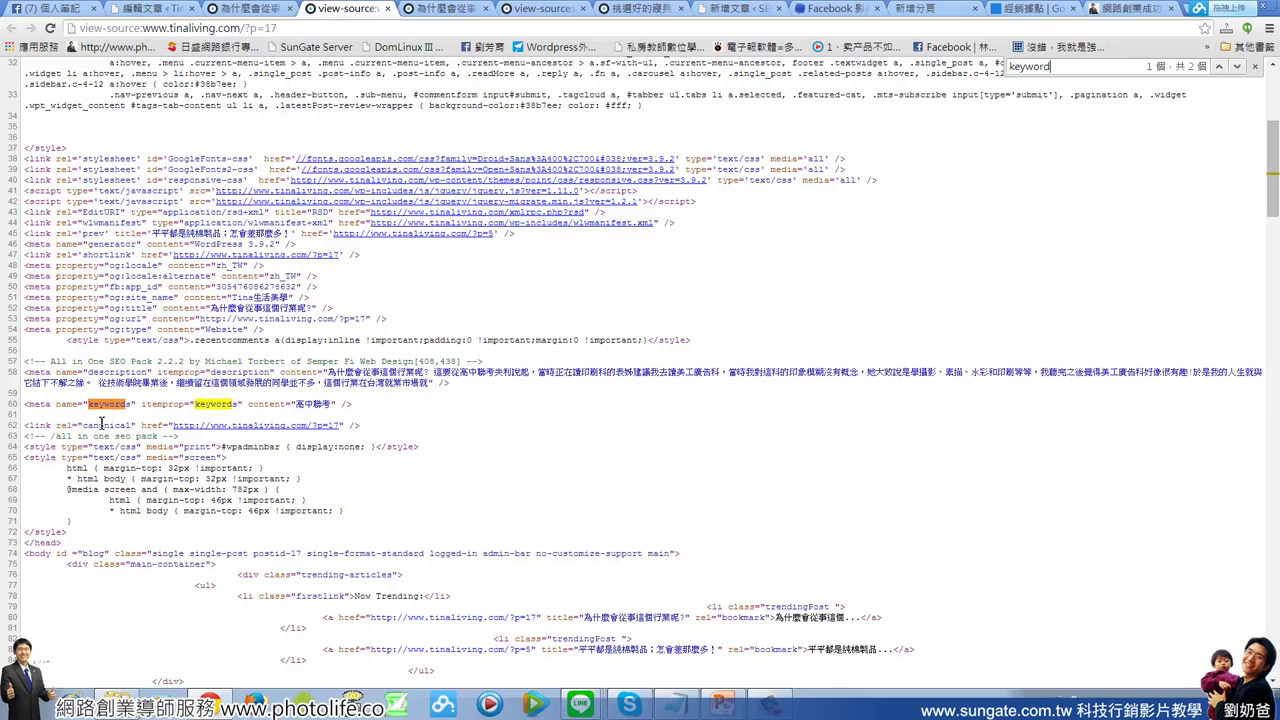
drag(28, 405, 86, 405)
click(101, 410)
double_click(106, 408)
drag(249, 405, 334, 405)
click(343, 407)
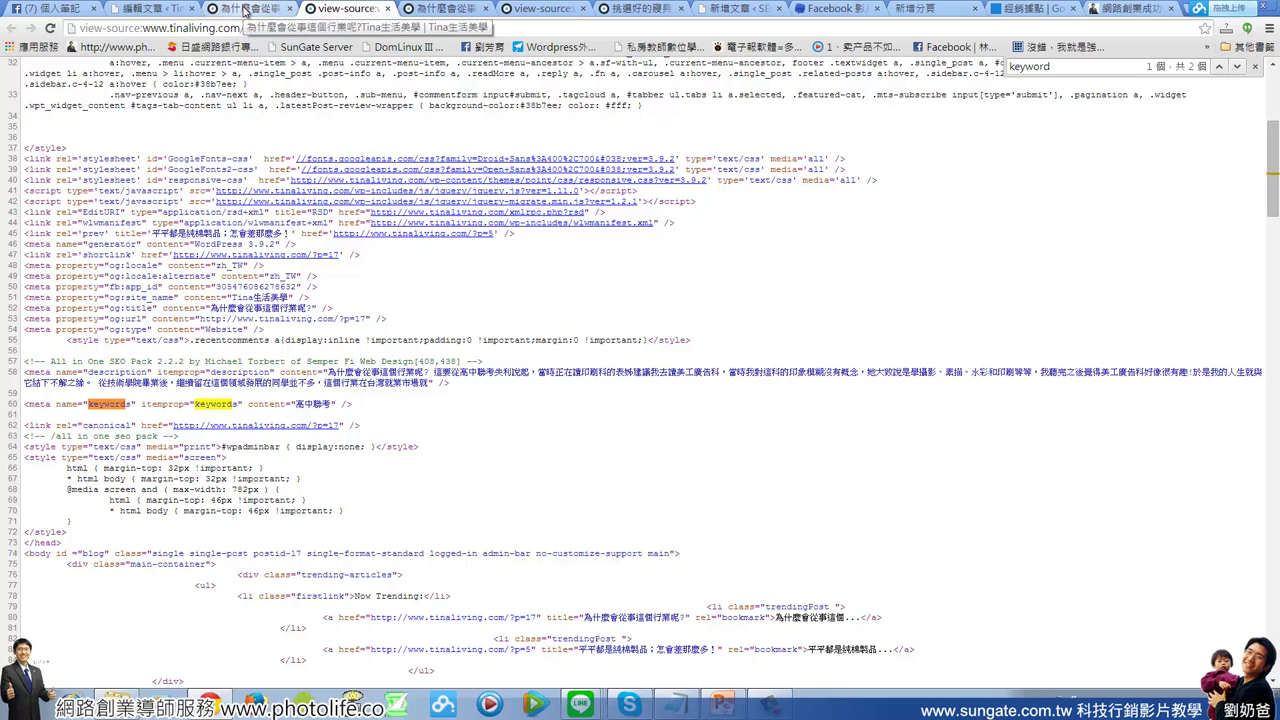
- In the post editor, add a half-width comma after 高中聯考 in the SEO Keywords field
click(136, 10)
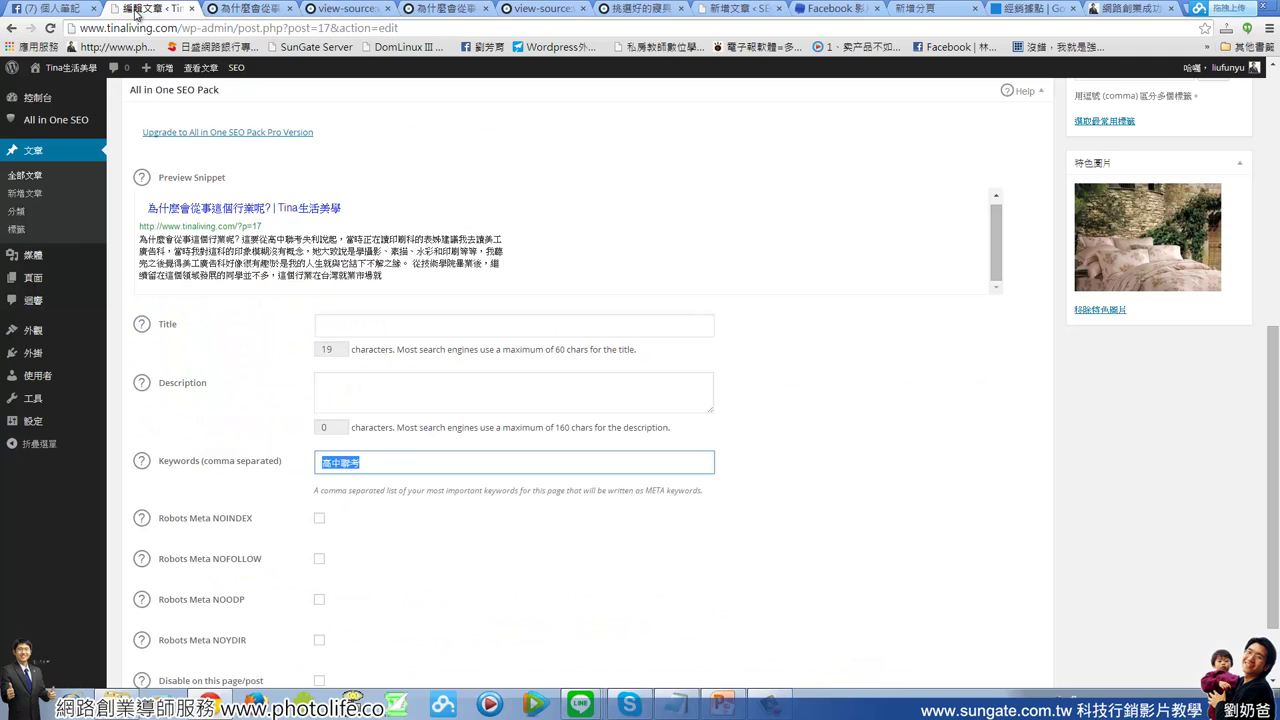
click(403, 465)
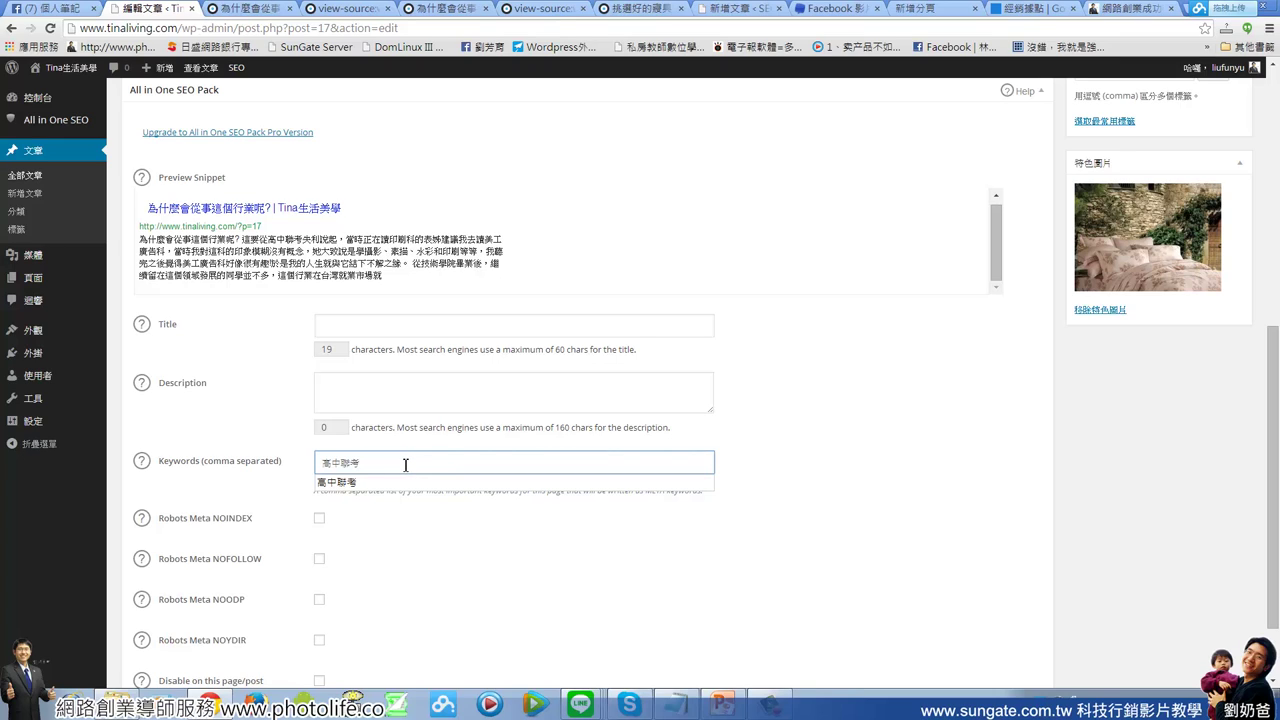
text(,)
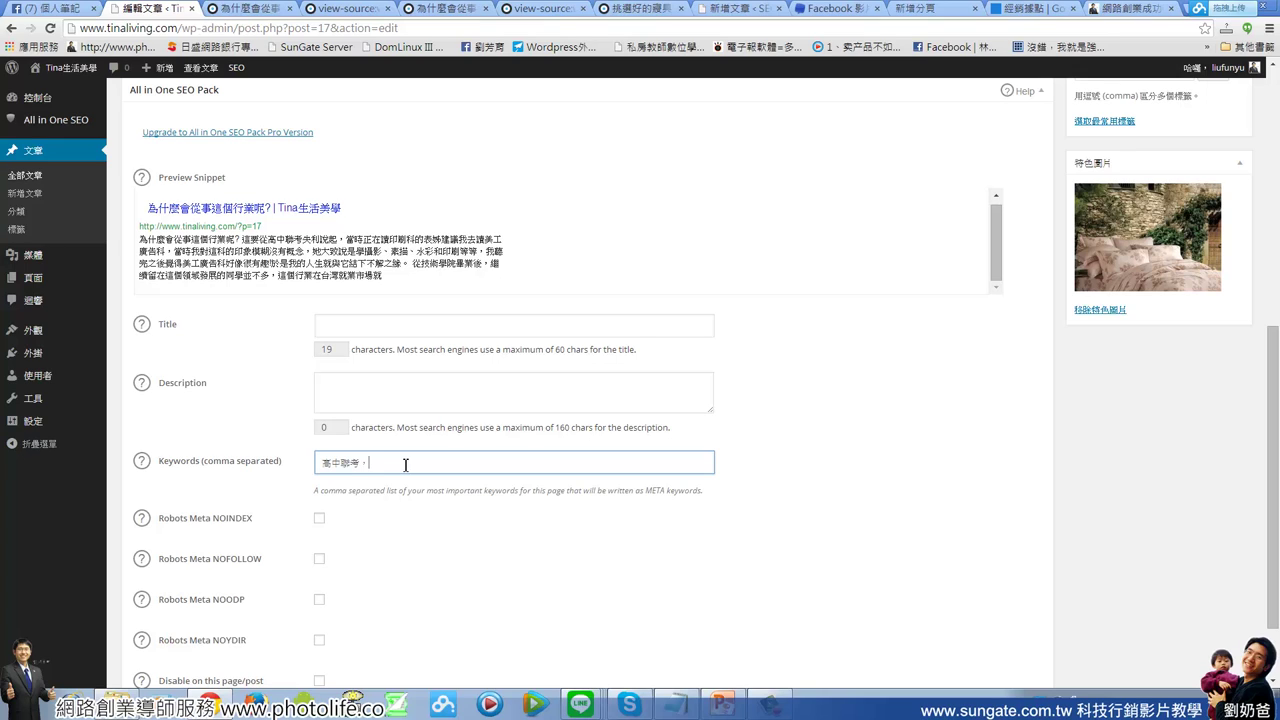
key(BackSpace)
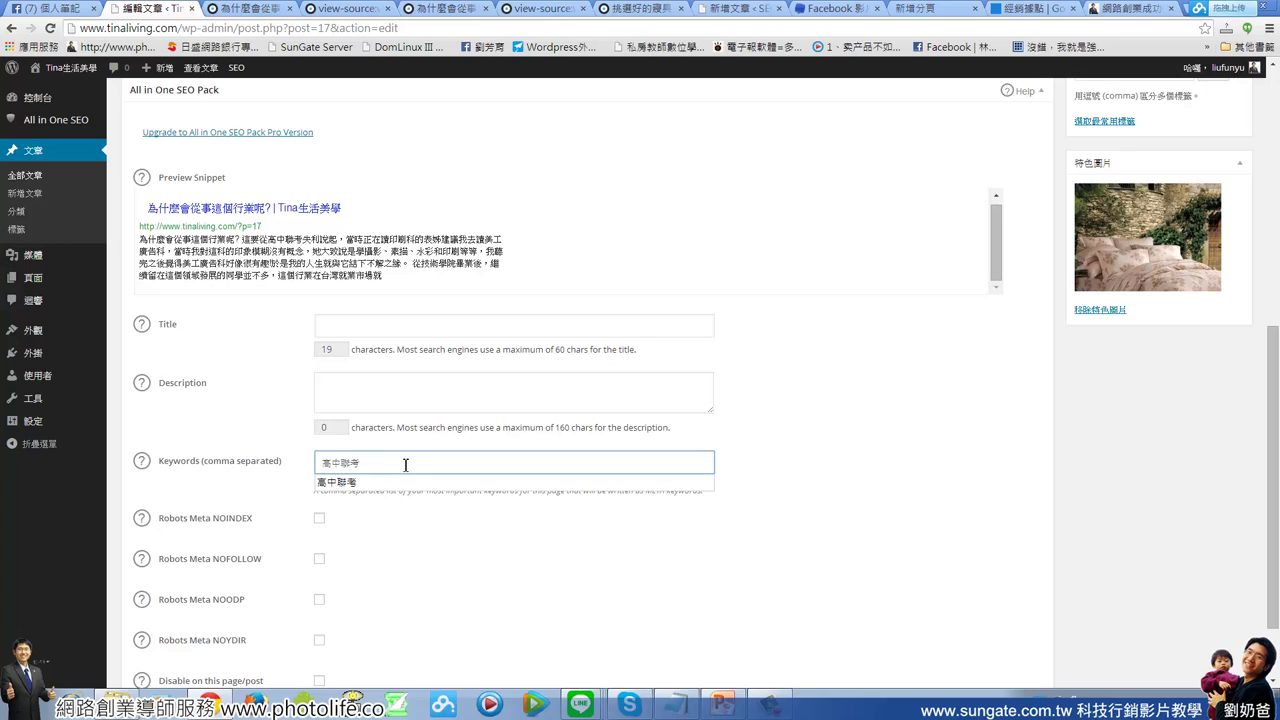
text(,)
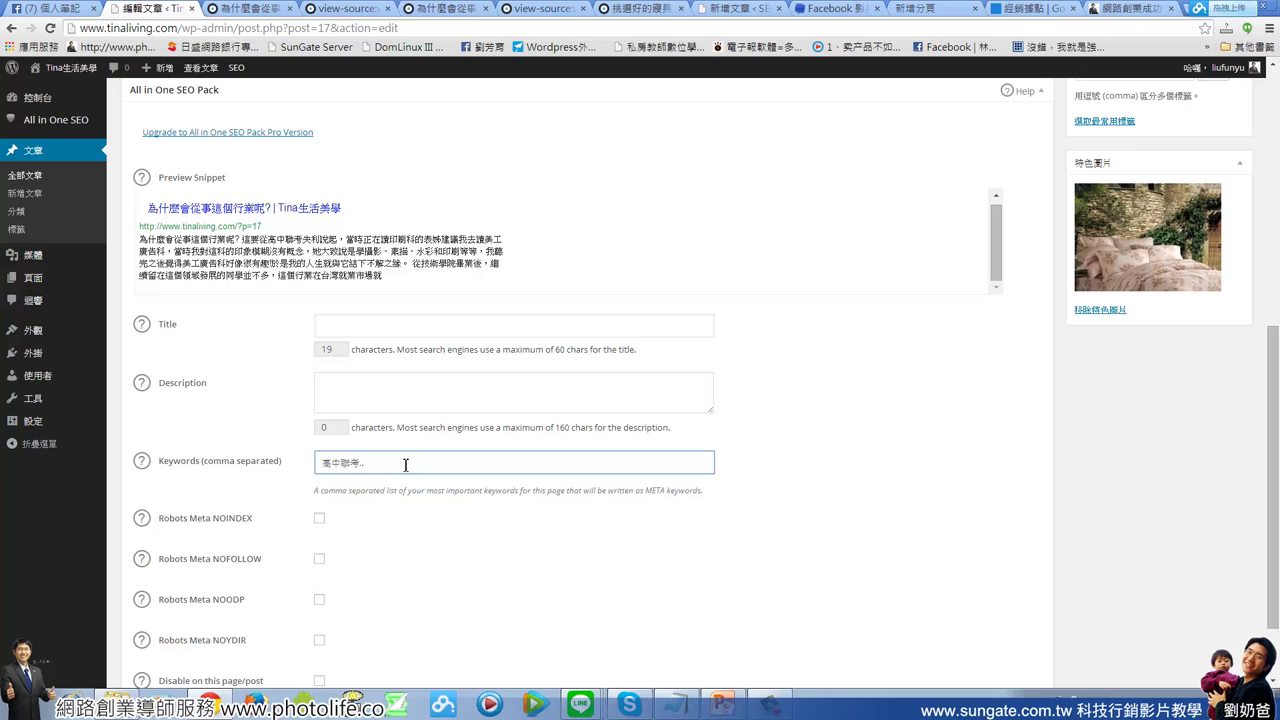
key(BackSpace)
- Copy 寢具設計 from the post text into the Keywords field as the second keyword and update the post
scroll(463, 234, up, 1)
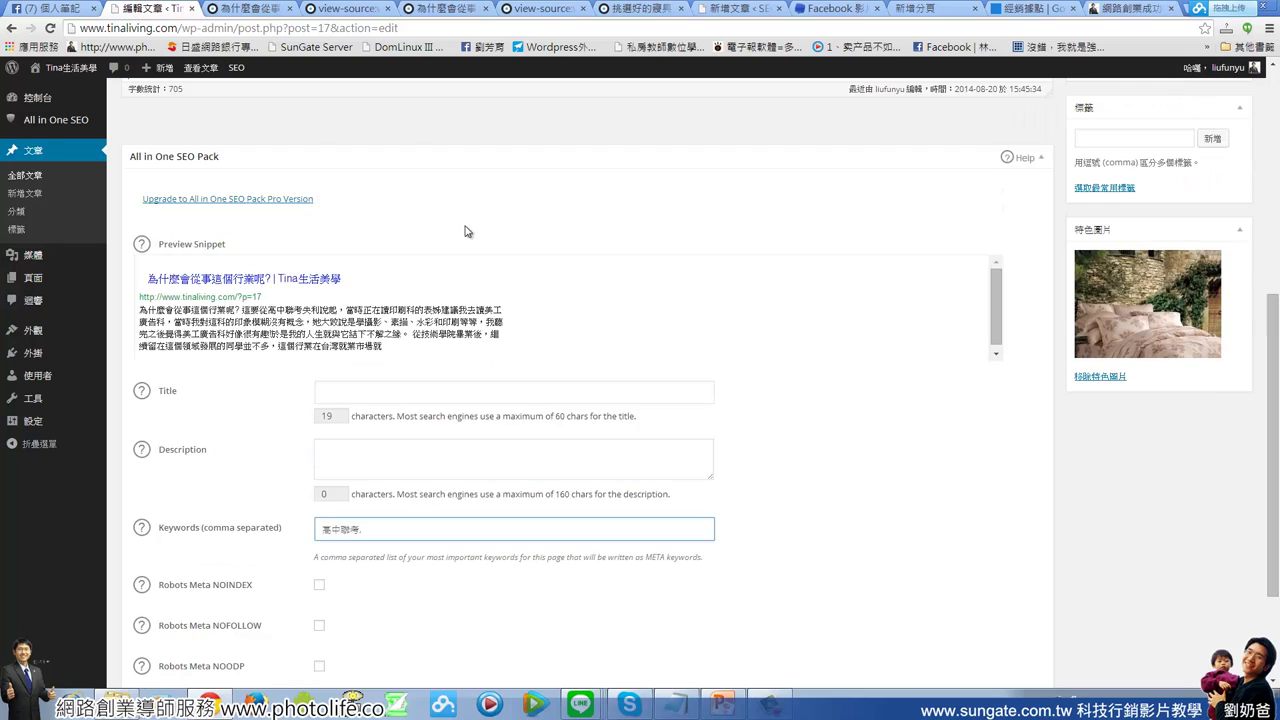
scroll(464, 231, up, 4)
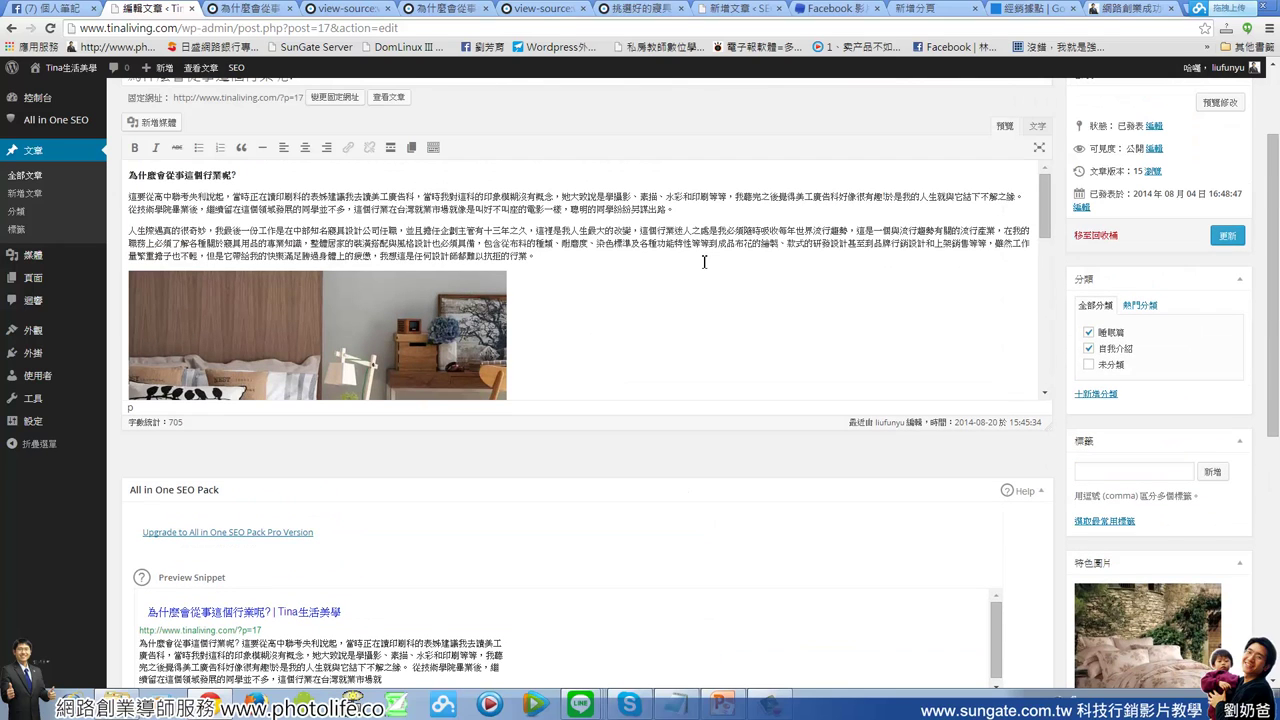
drag(330, 233, 366, 231)
key(ctrl+c)
scroll(543, 358, down, 6)
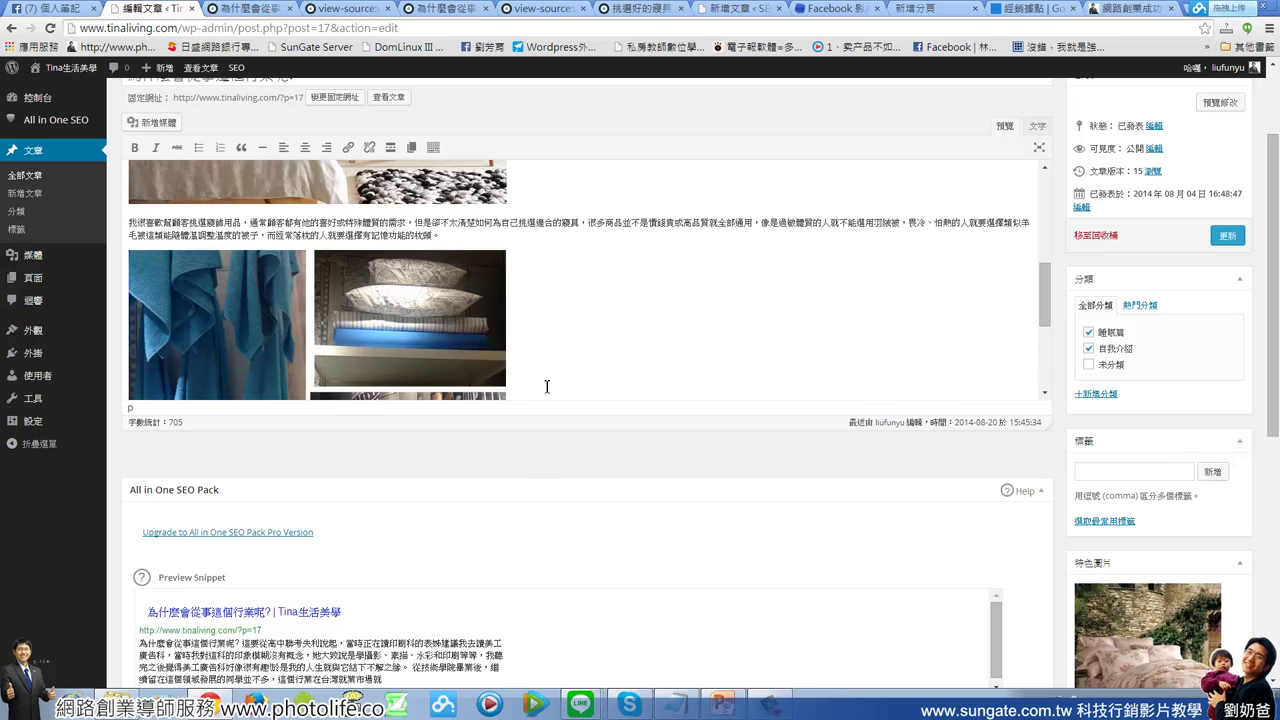
click(417, 465)
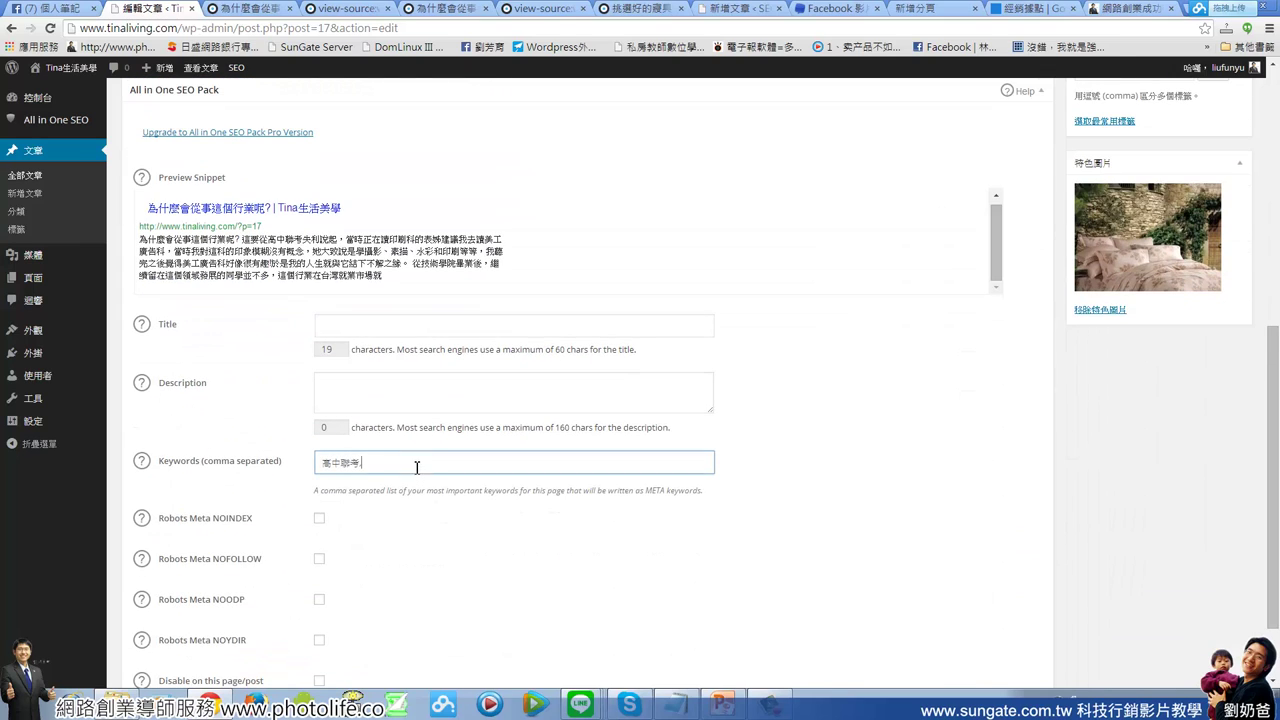
key(ctrl+v)
scroll(717, 531, down, 1)
scroll(777, 528, up, 4)
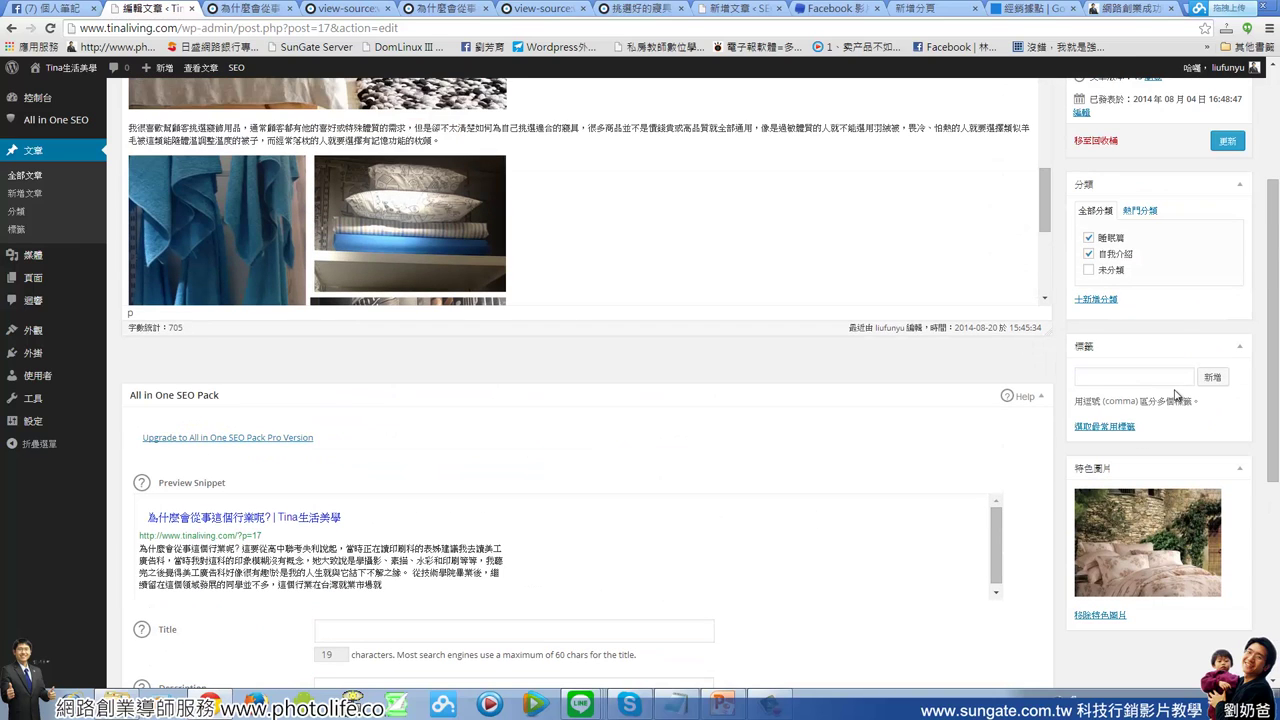
click(1224, 143)
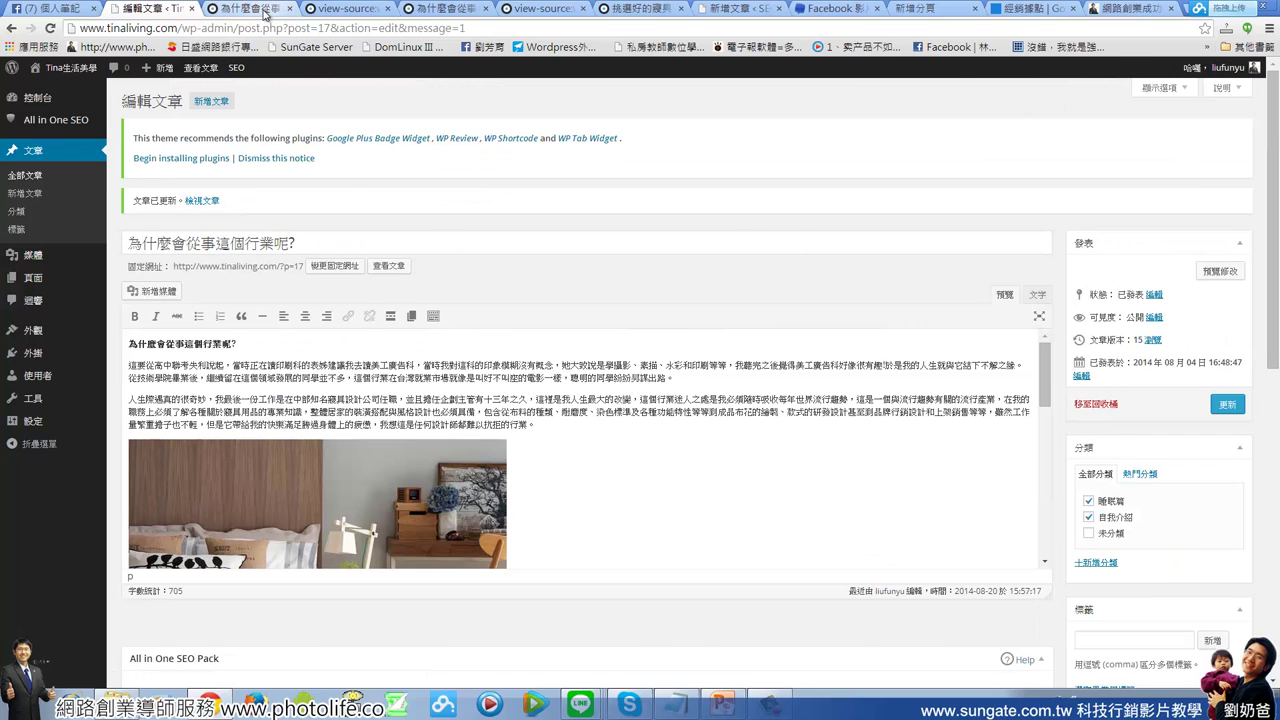
- Reload the published post page and open its refreshed page source
click(265, 12)
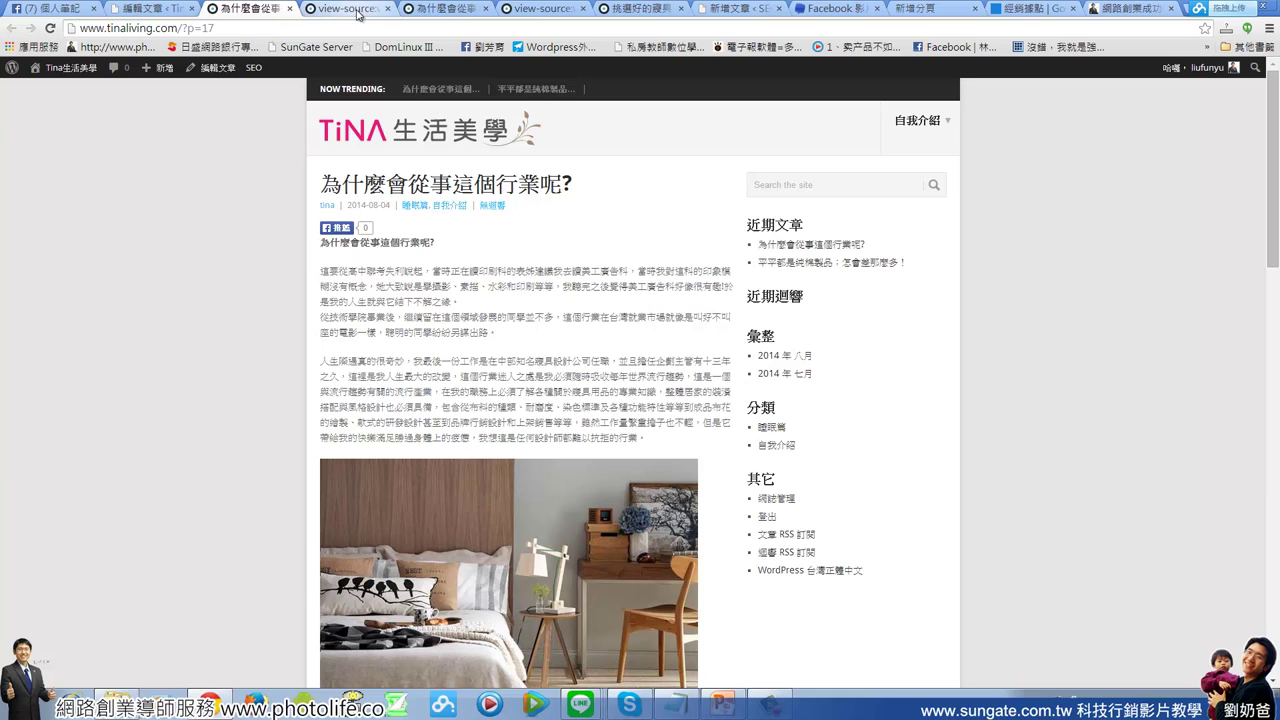
right_click(166, 156)
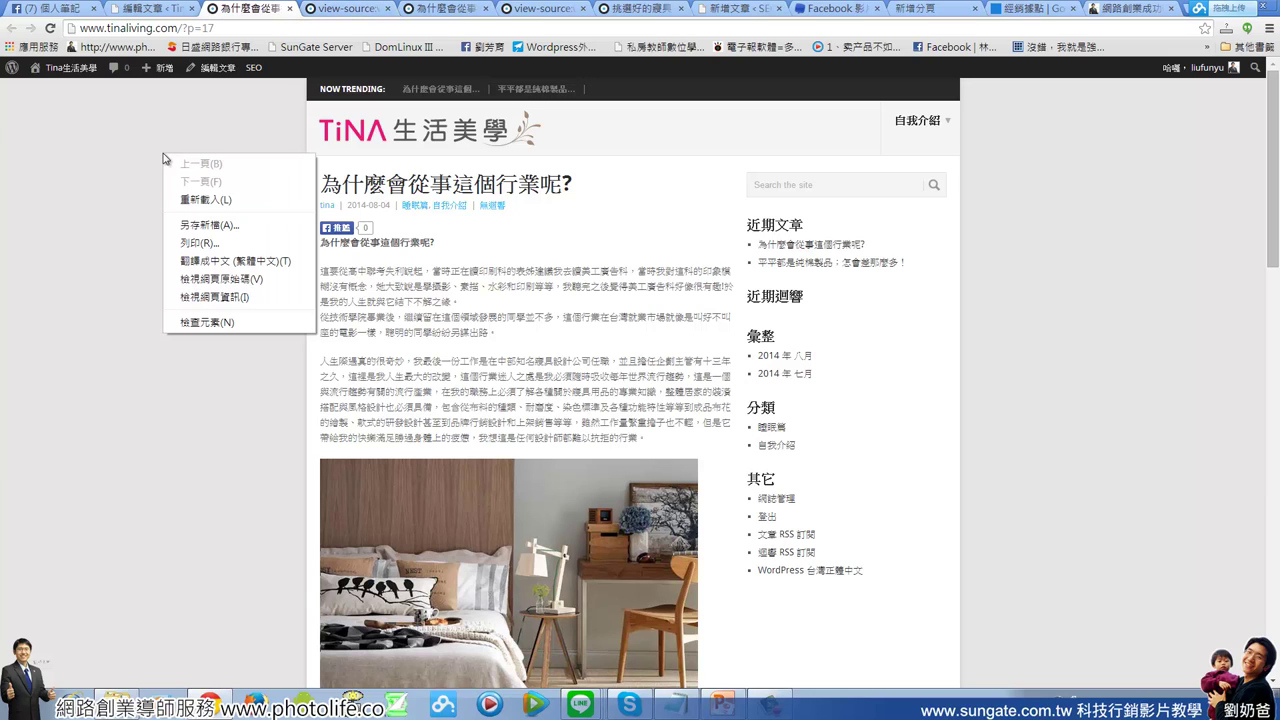
click(204, 200)
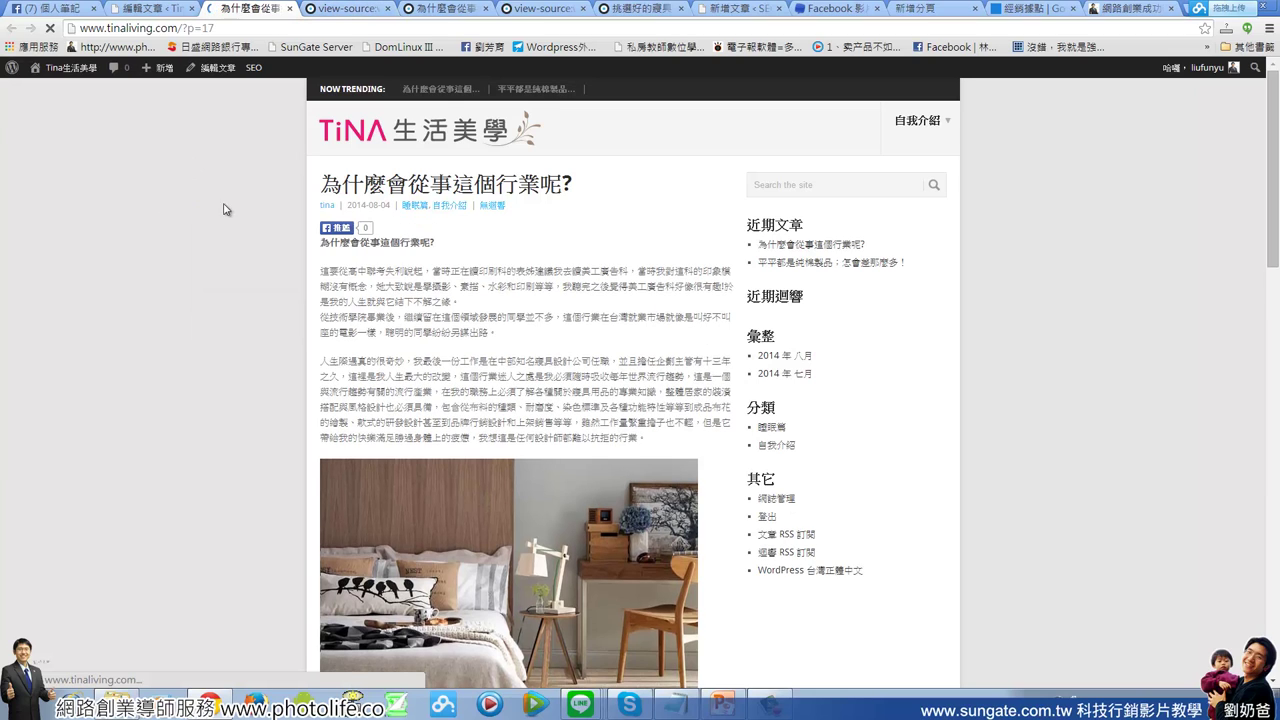
right_click(143, 211)
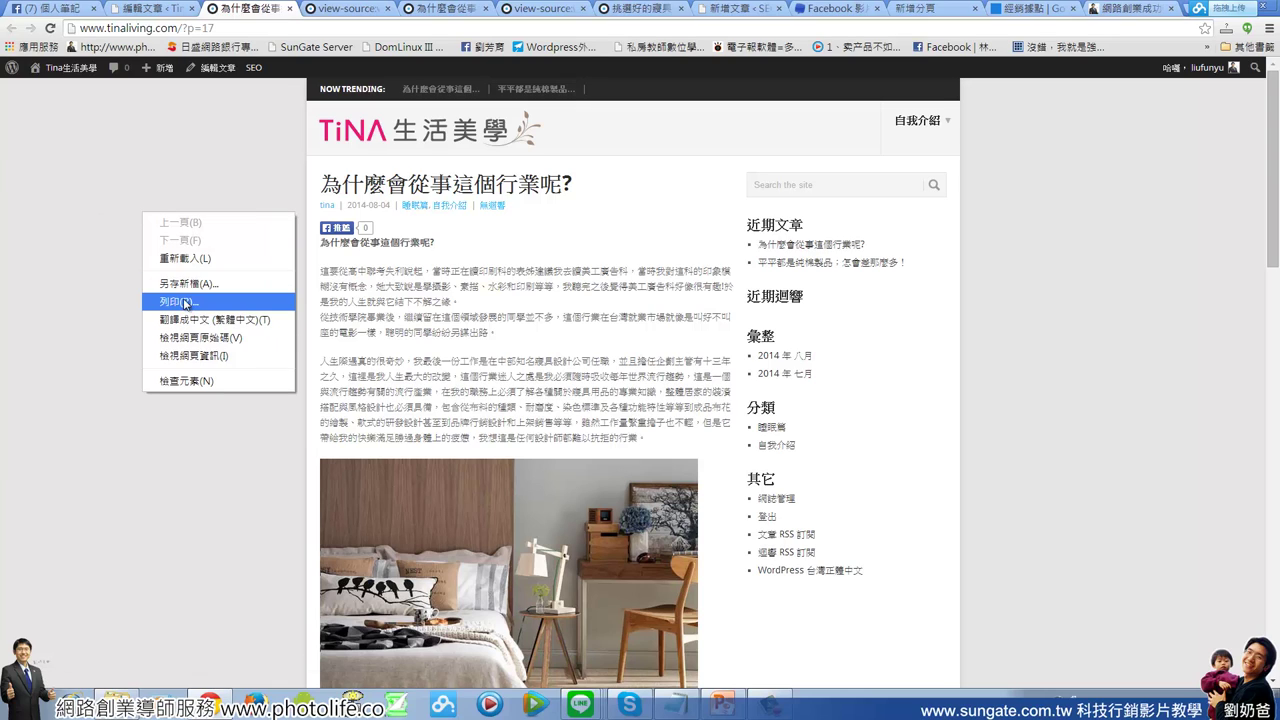
click(240, 338)
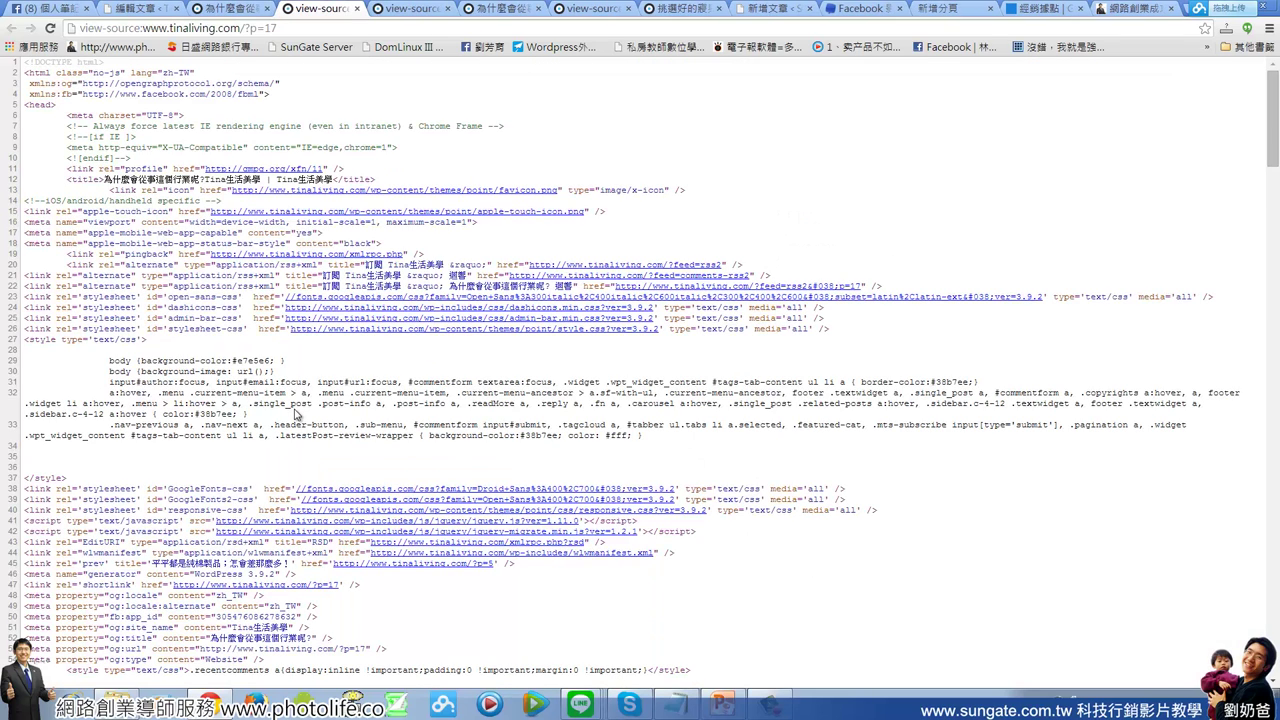
- Search the refreshed page source for "keyword" and examine the comma-separated content of the keywords meta tag
key(ctrl+f)
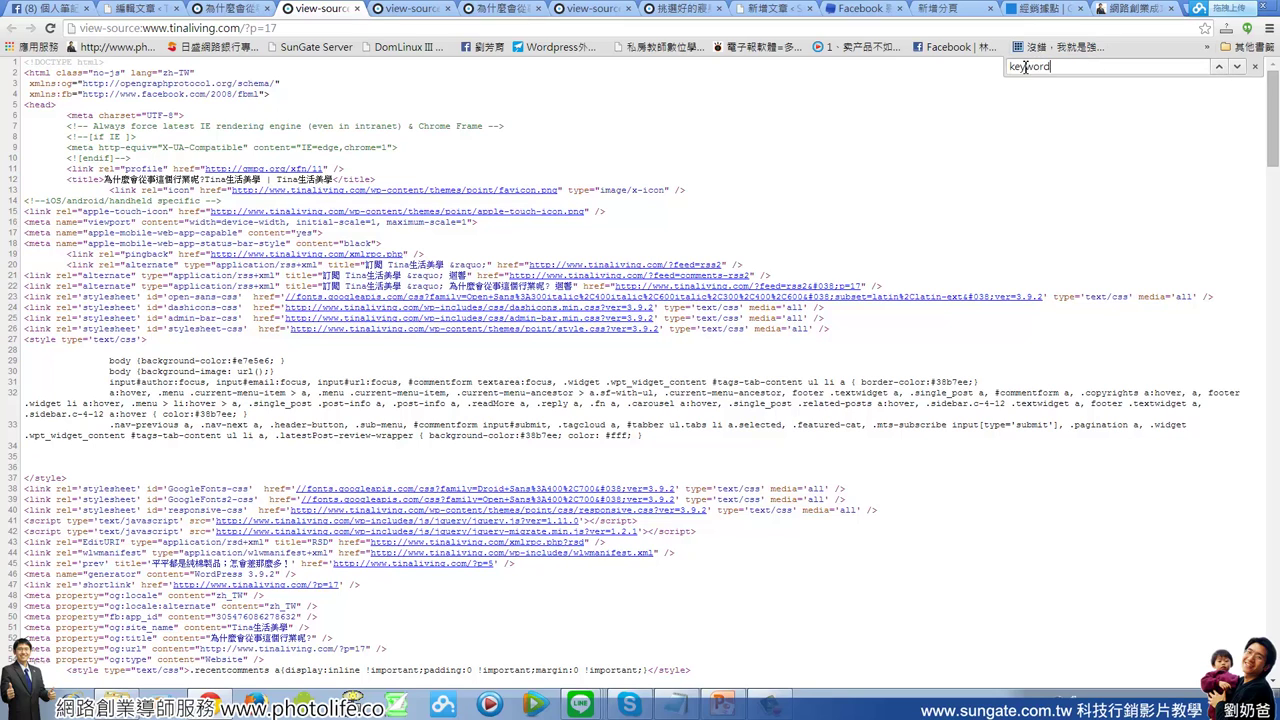
text(keyword)
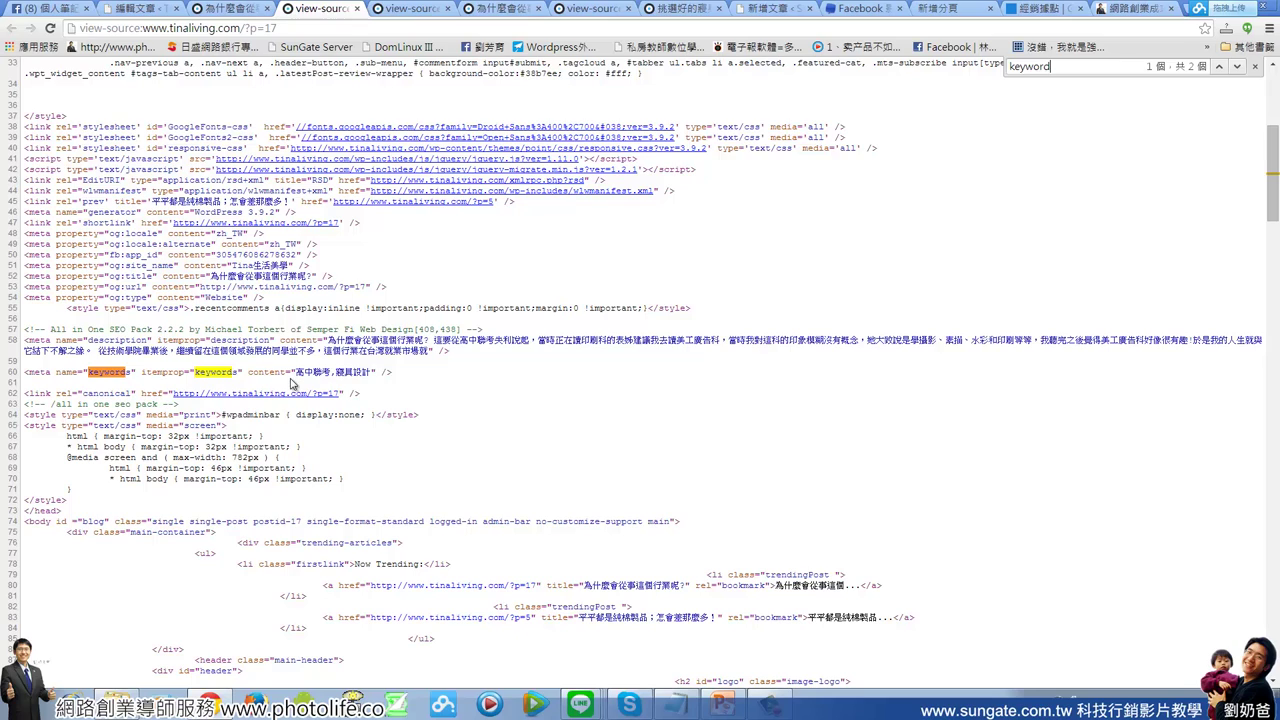
drag(299, 376, 370, 376)
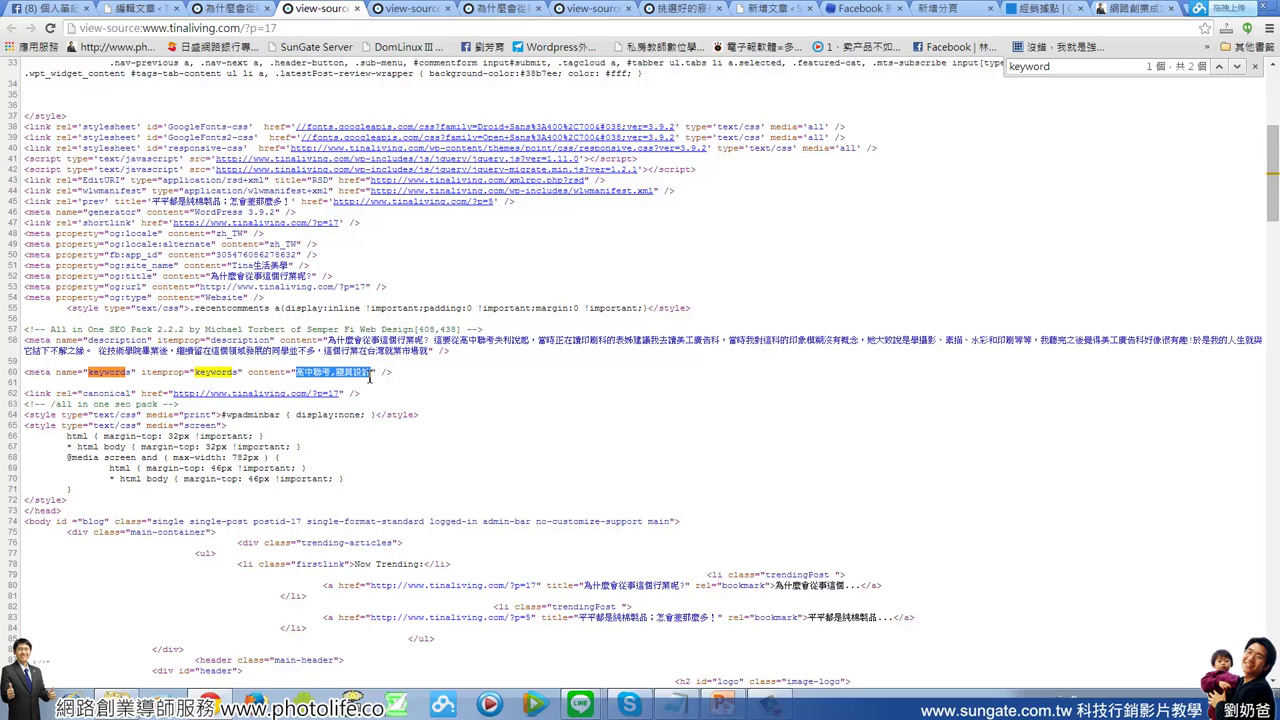
click(558, 405)
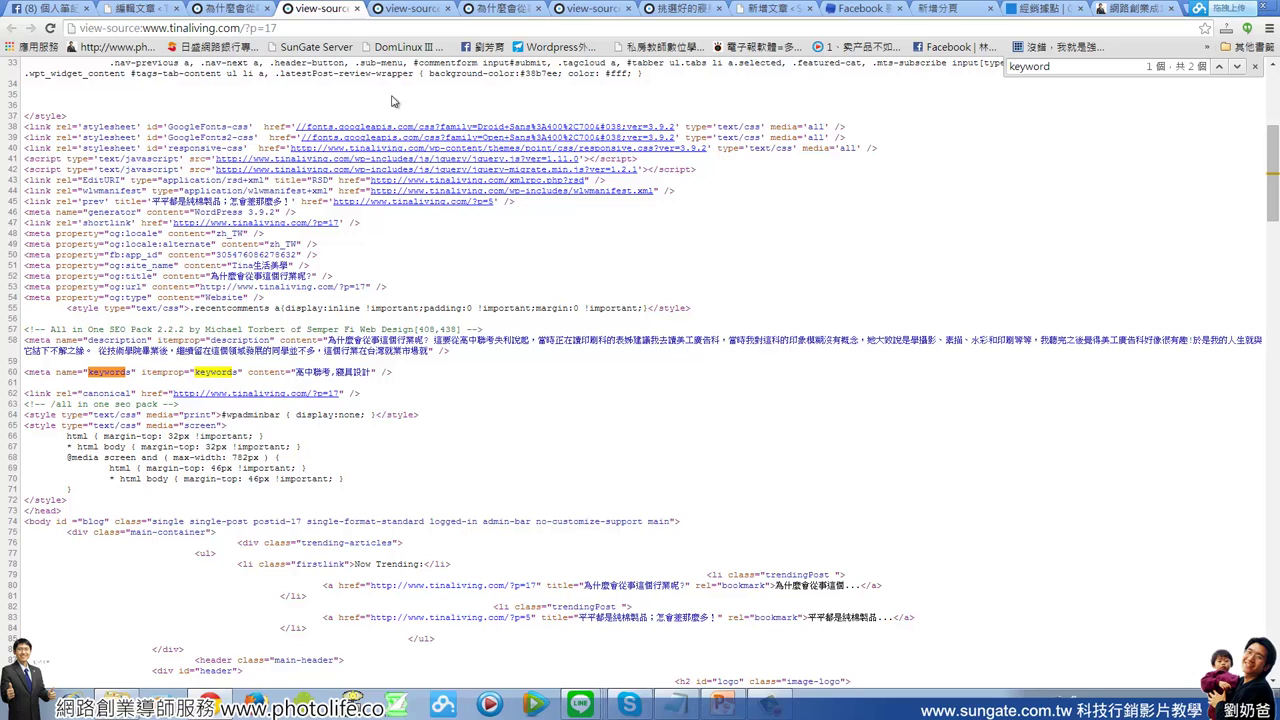
- Return to the post editor and inspect the Preview Snippet and the Title and Description fields of All in One SEO Pack
click(238, 10)
click(145, 10)
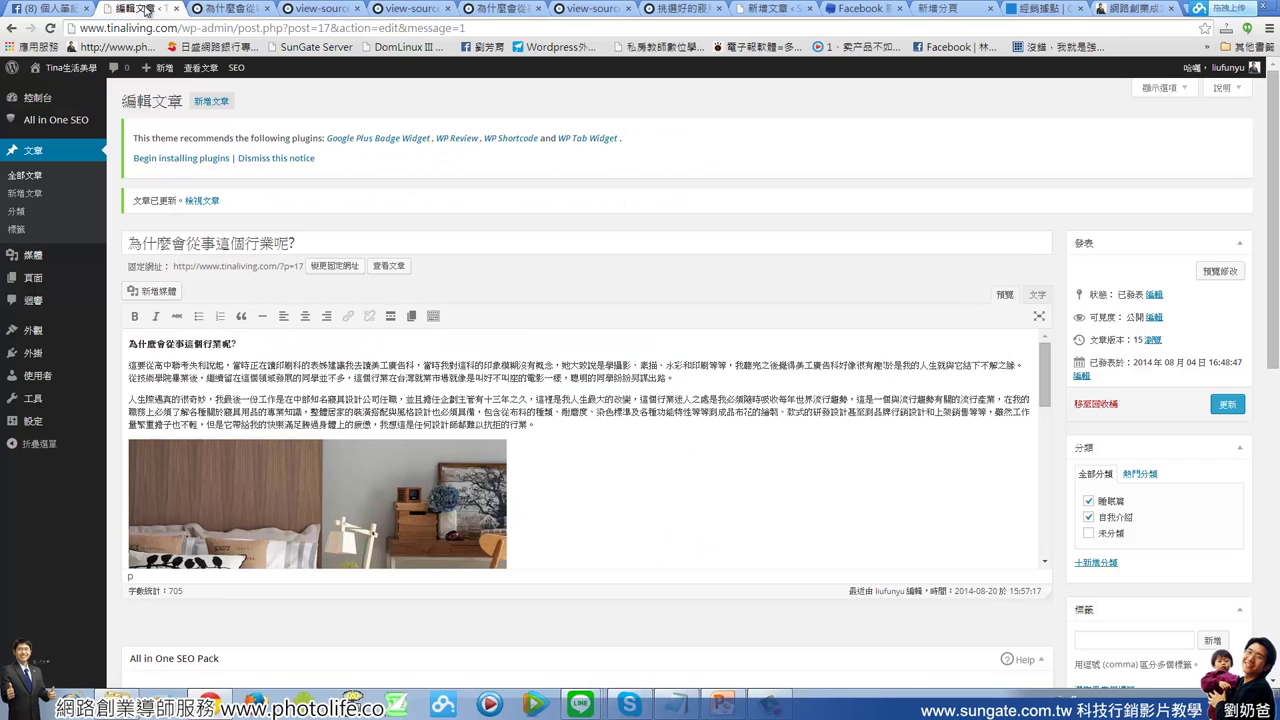
click(666, 480)
scroll(666, 480, down, 5)
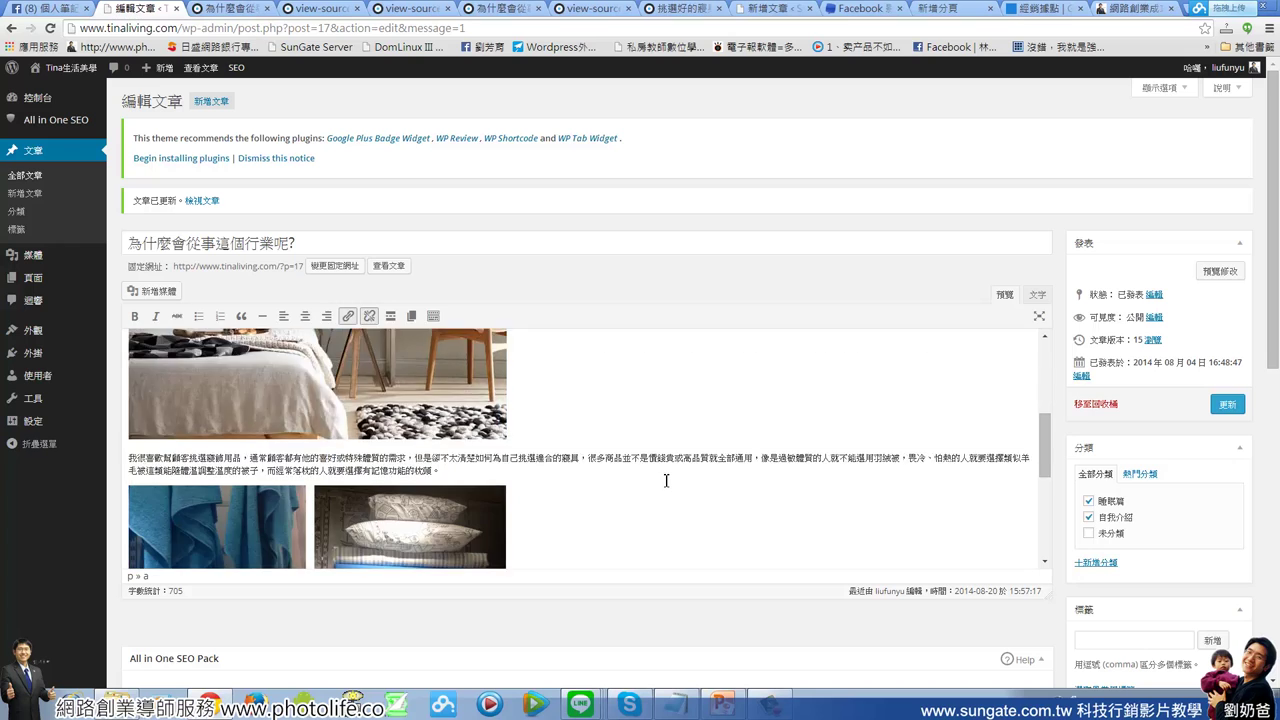
scroll(383, 610, down, 2)
scroll(383, 610, down, 3)
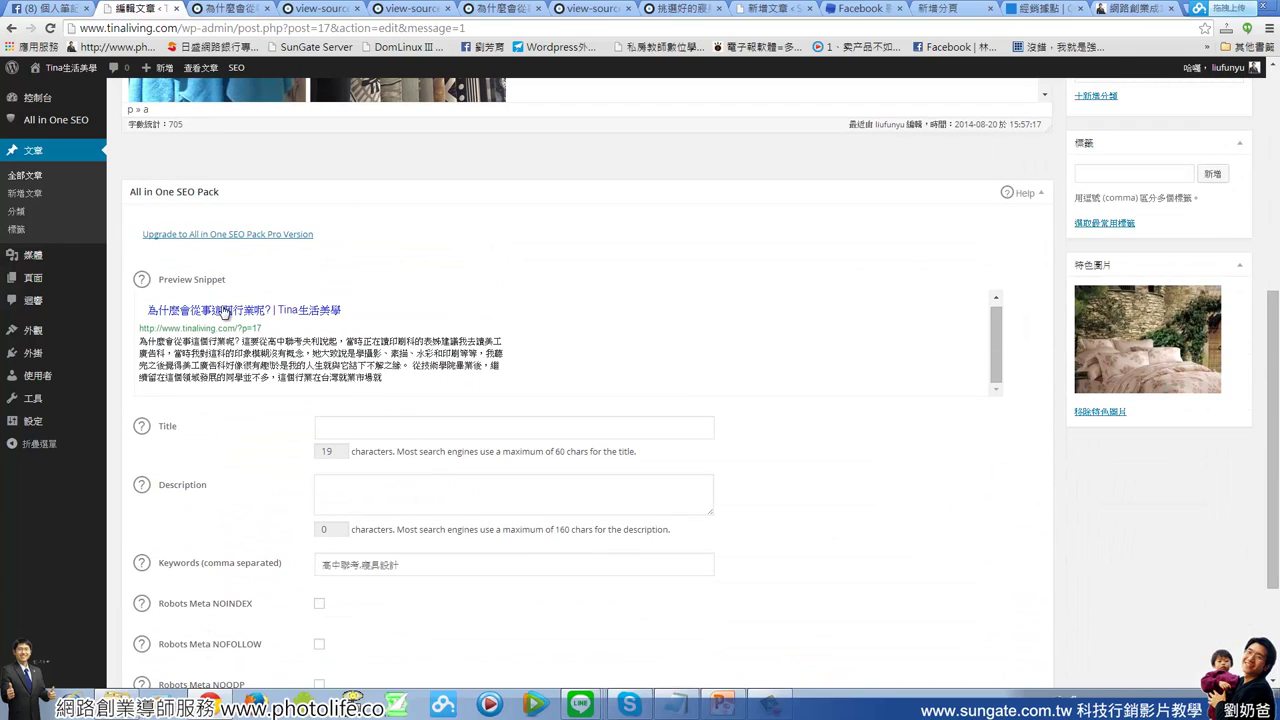
click(356, 433)
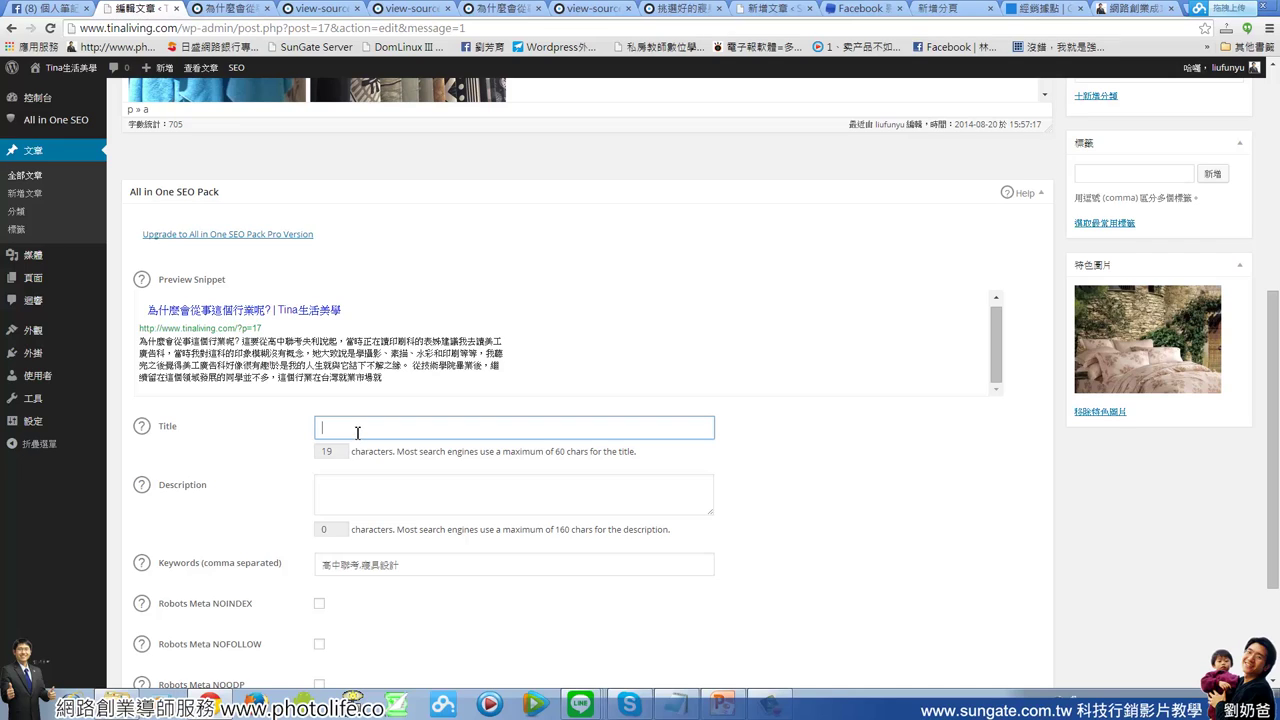
click(344, 492)
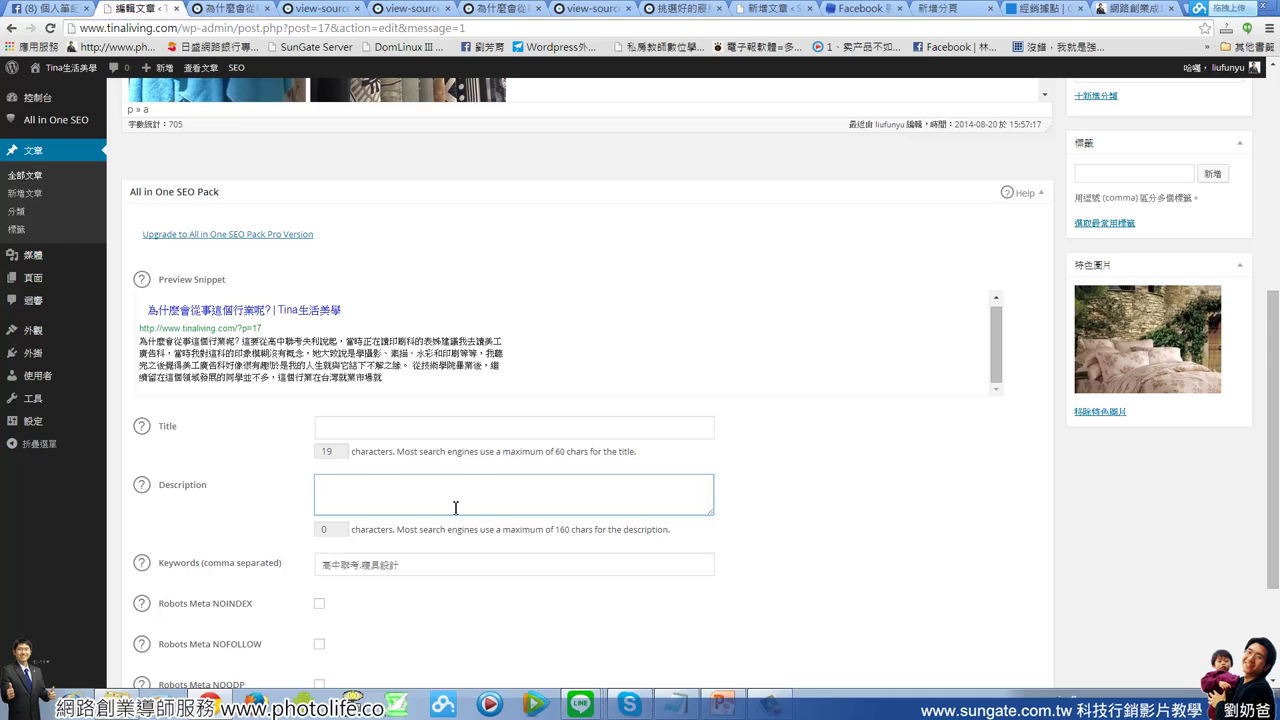
- Examine the Keywords field and the Robots Meta and disable options in the post's All in One SEO Pack settings
scroll(438, 512, down, 1)
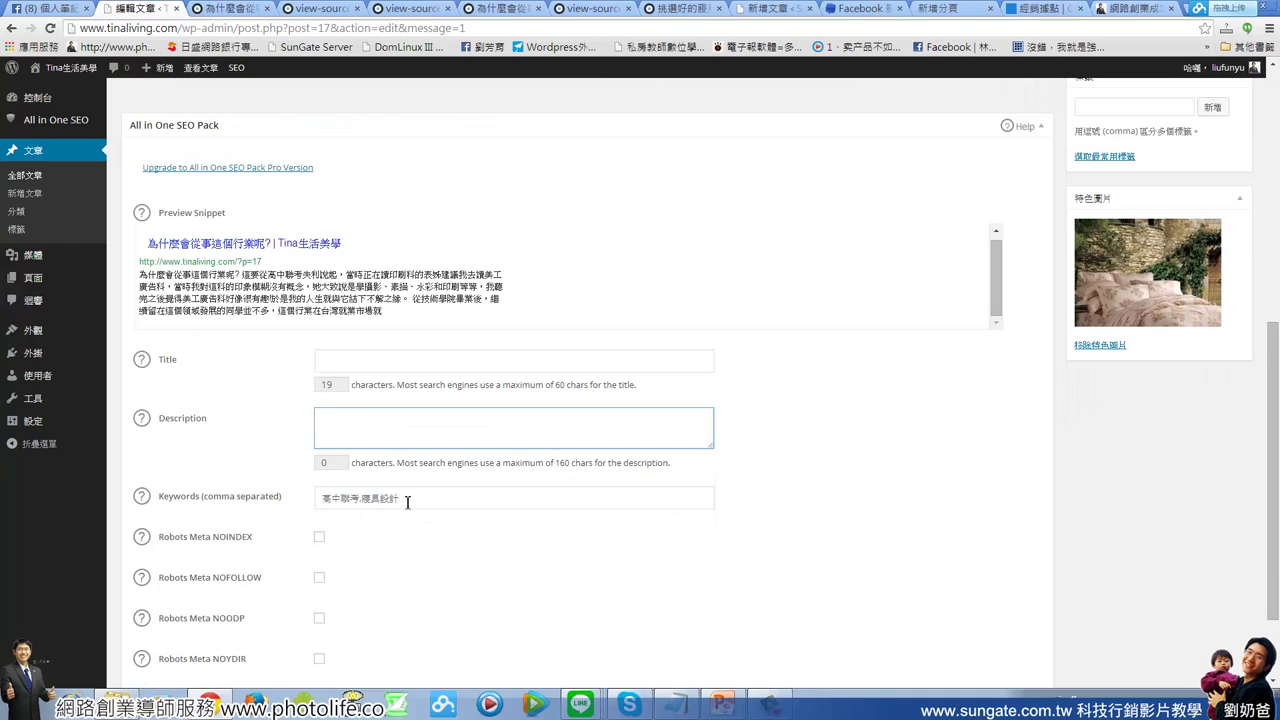
drag(407, 501, 311, 500)
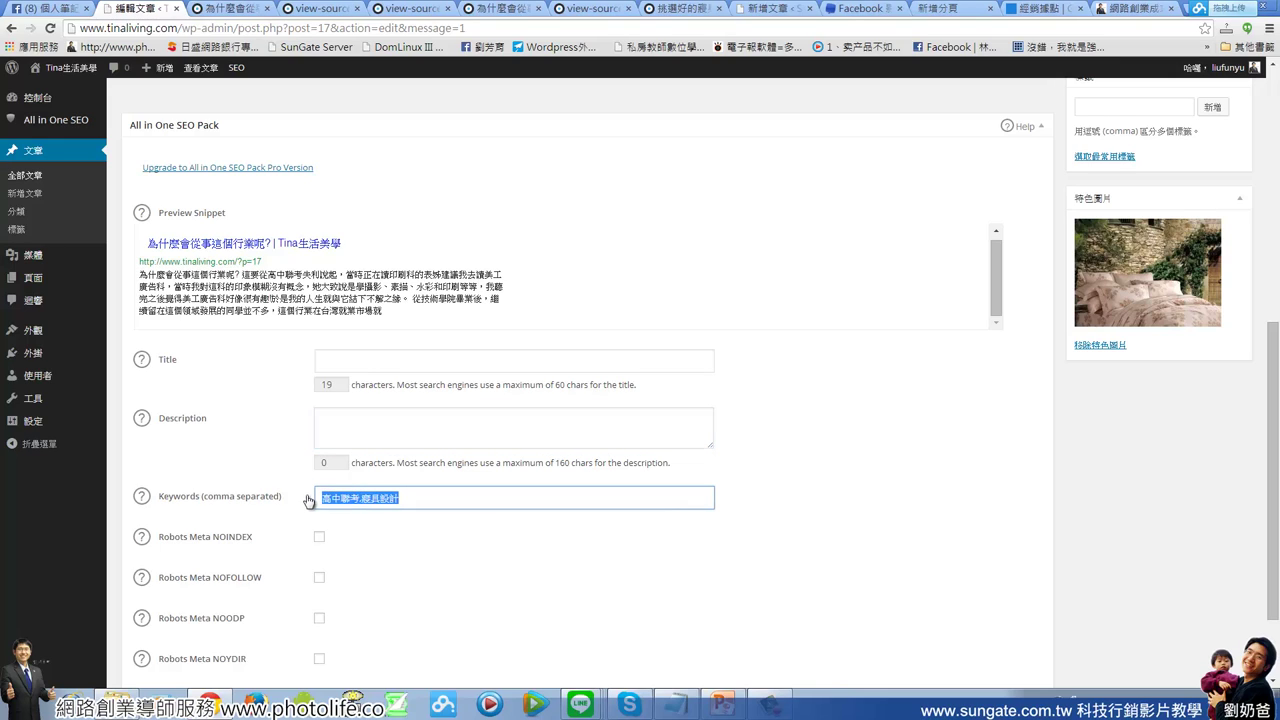
click(355, 501)
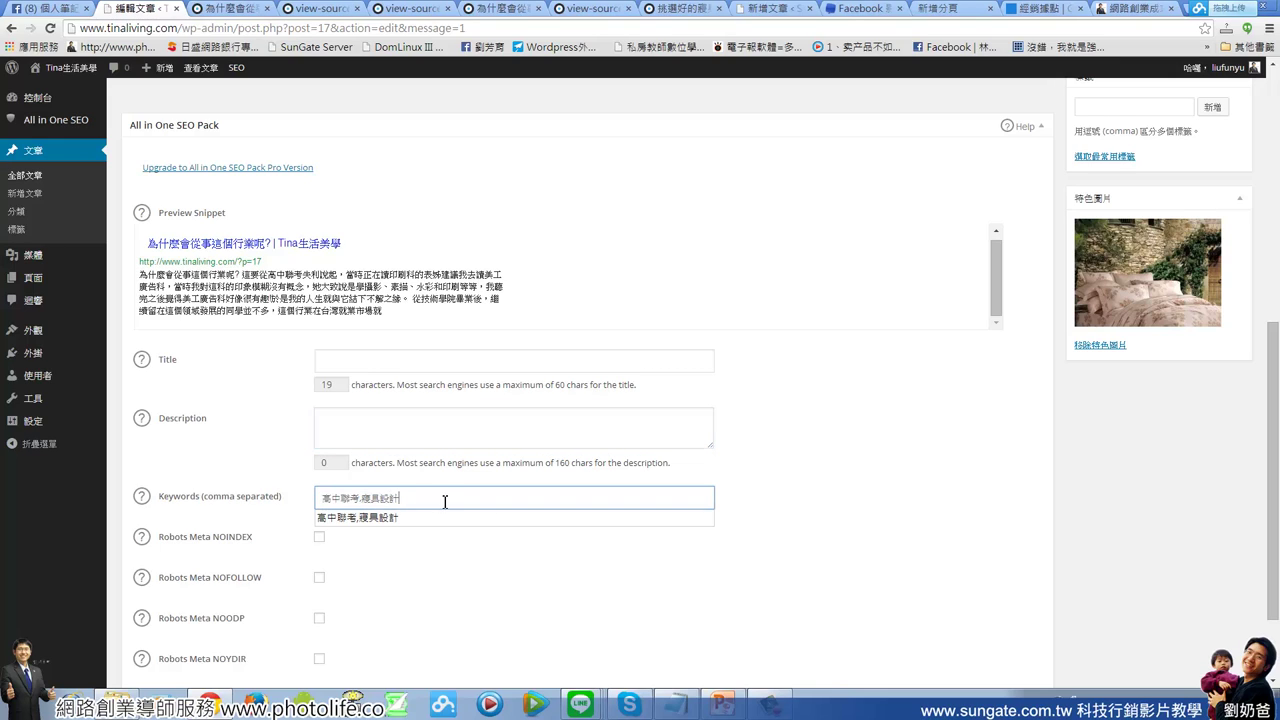
click(874, 530)
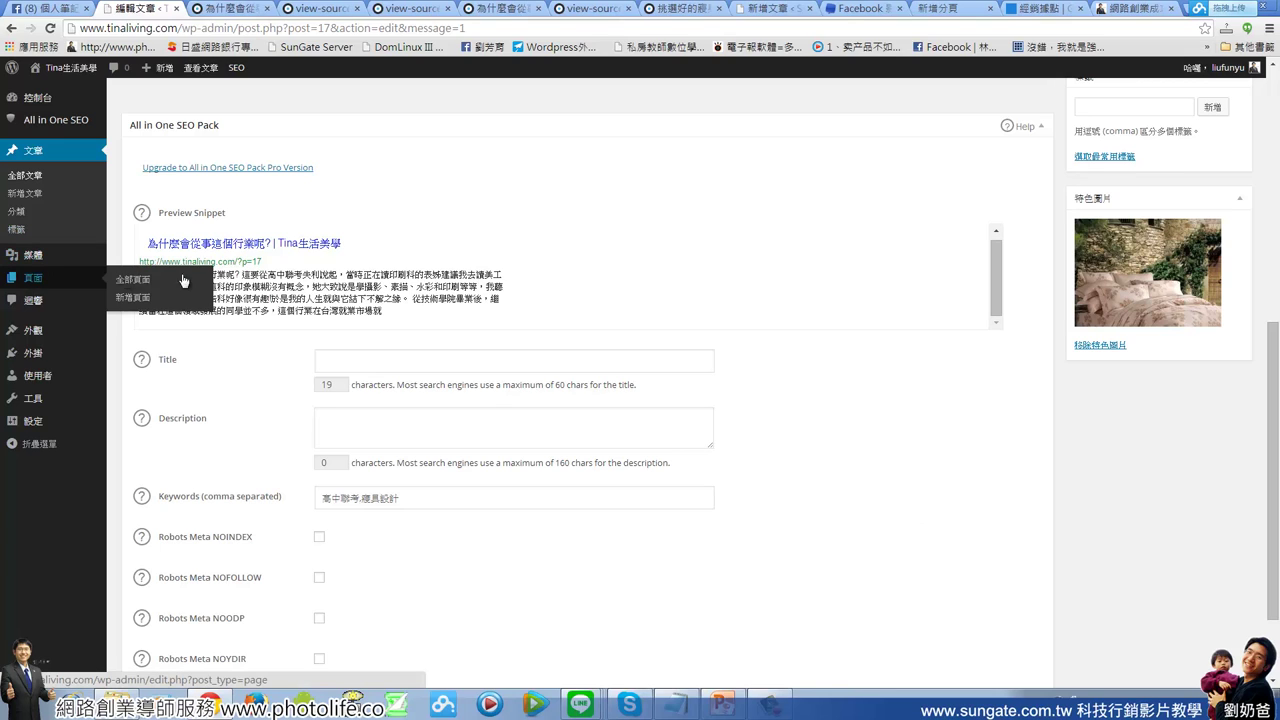
scroll(714, 435, down, 2)
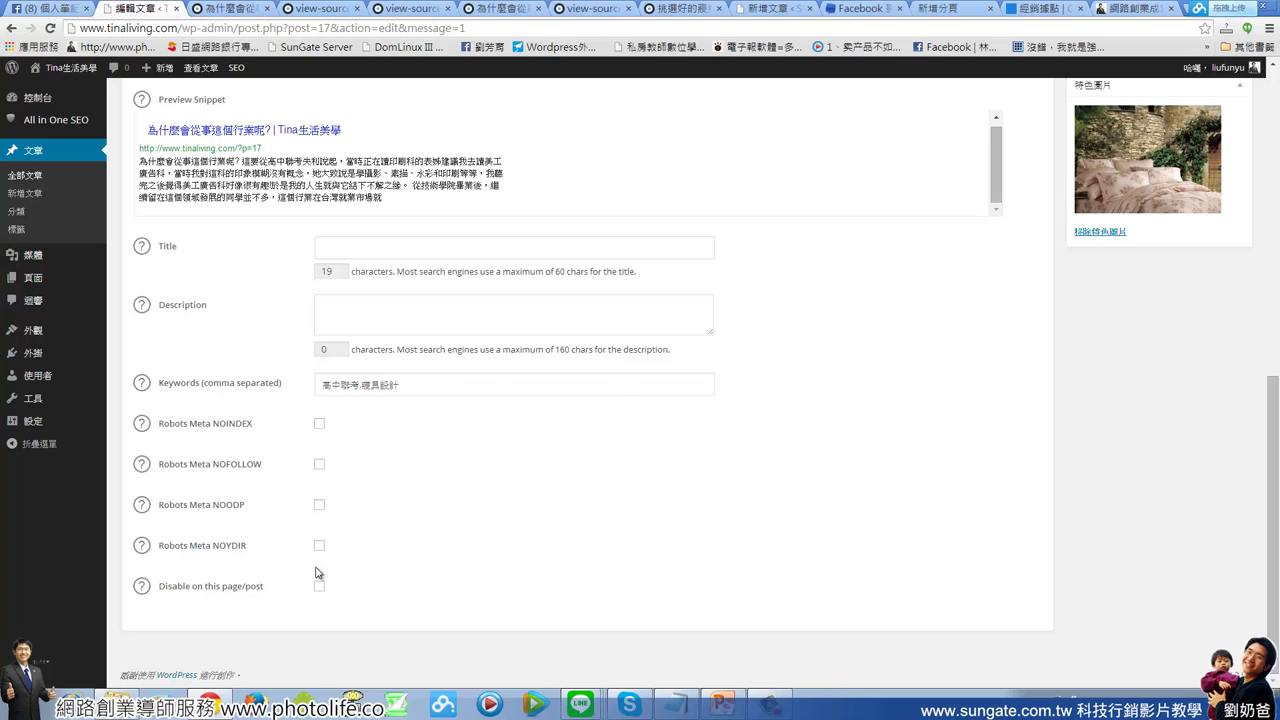
scroll(942, 480, up, 3)
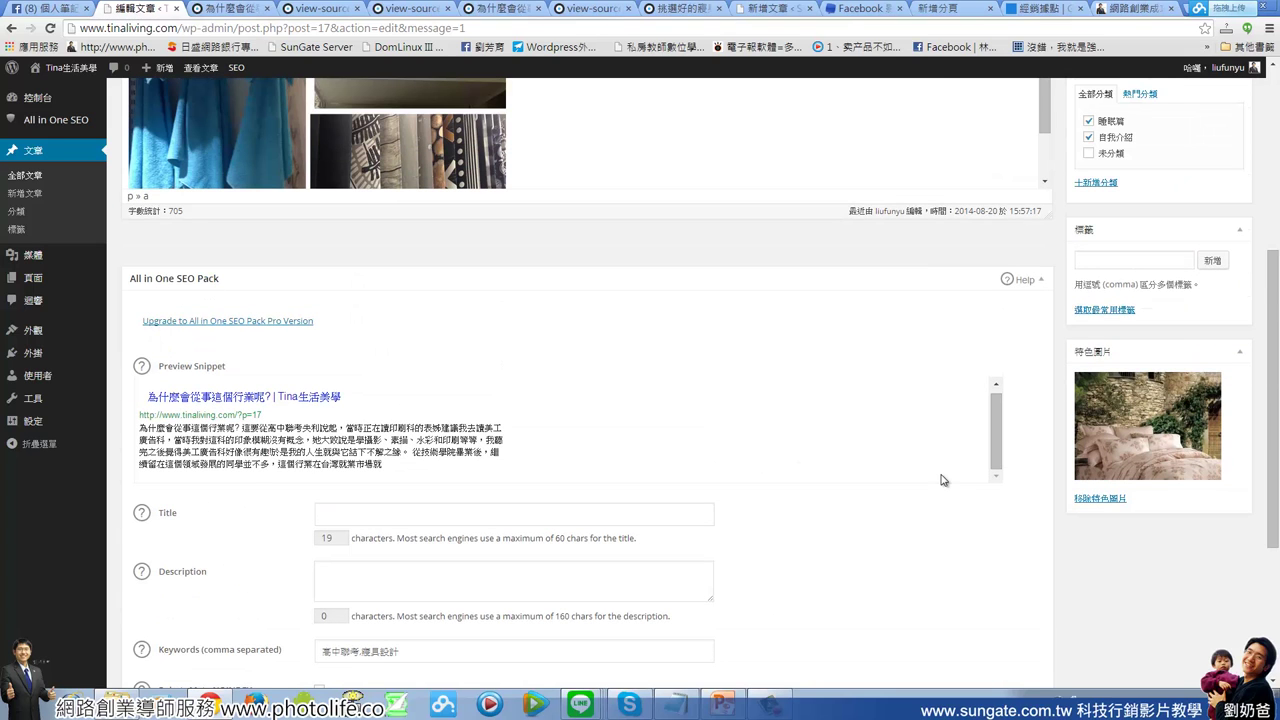
scroll(902, 473, up, 1)
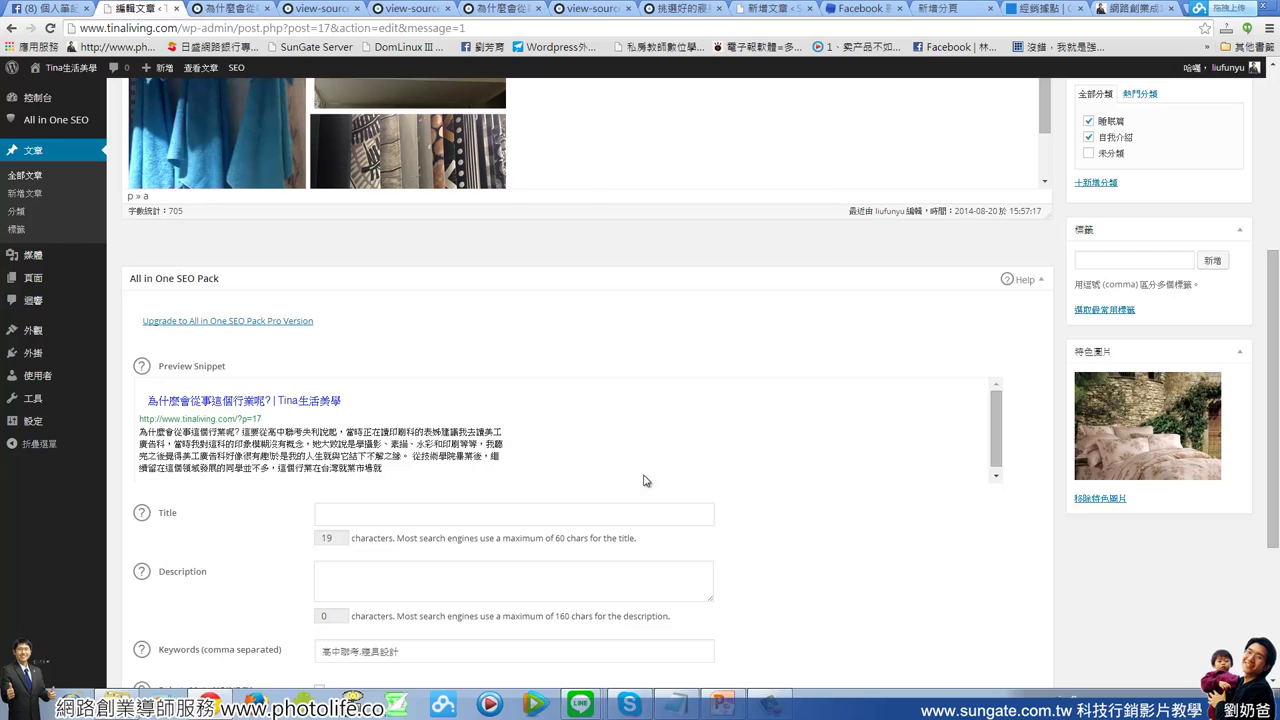
- Review the Title, Description and Keywords fields of All in One SEO Pack and return to the post's content
scroll(392, 507, down, 1)
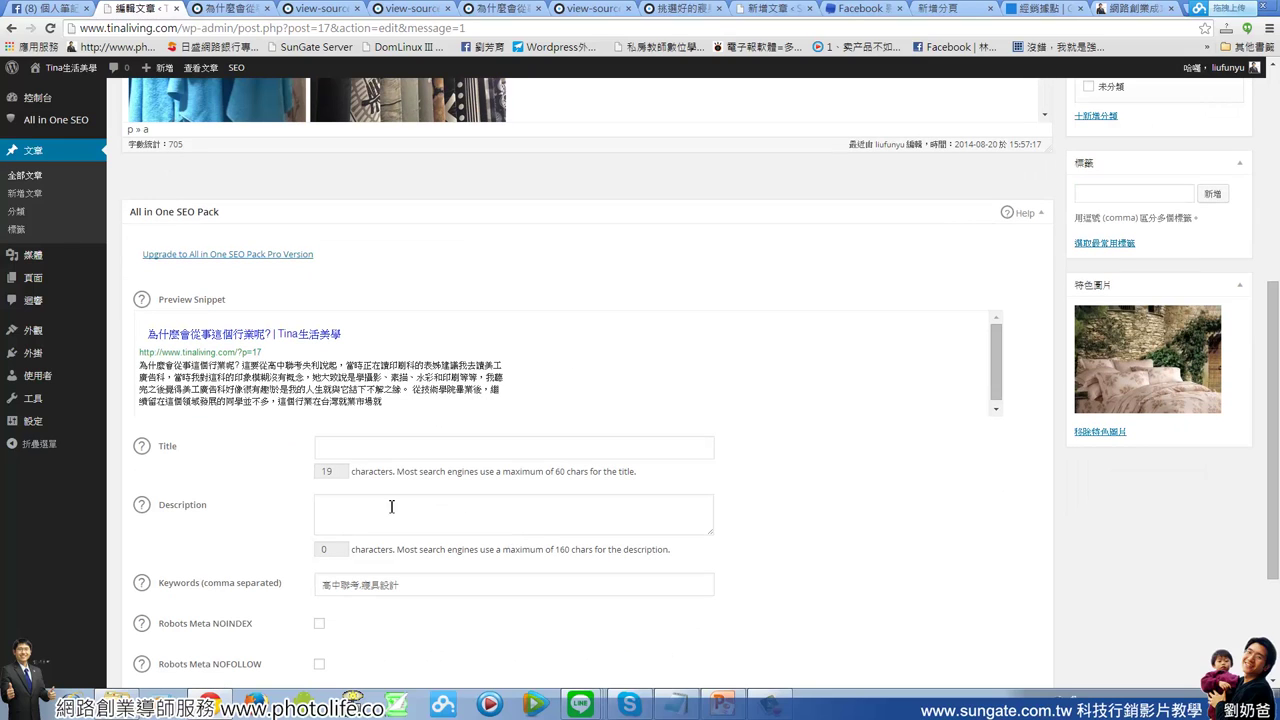
click(374, 447)
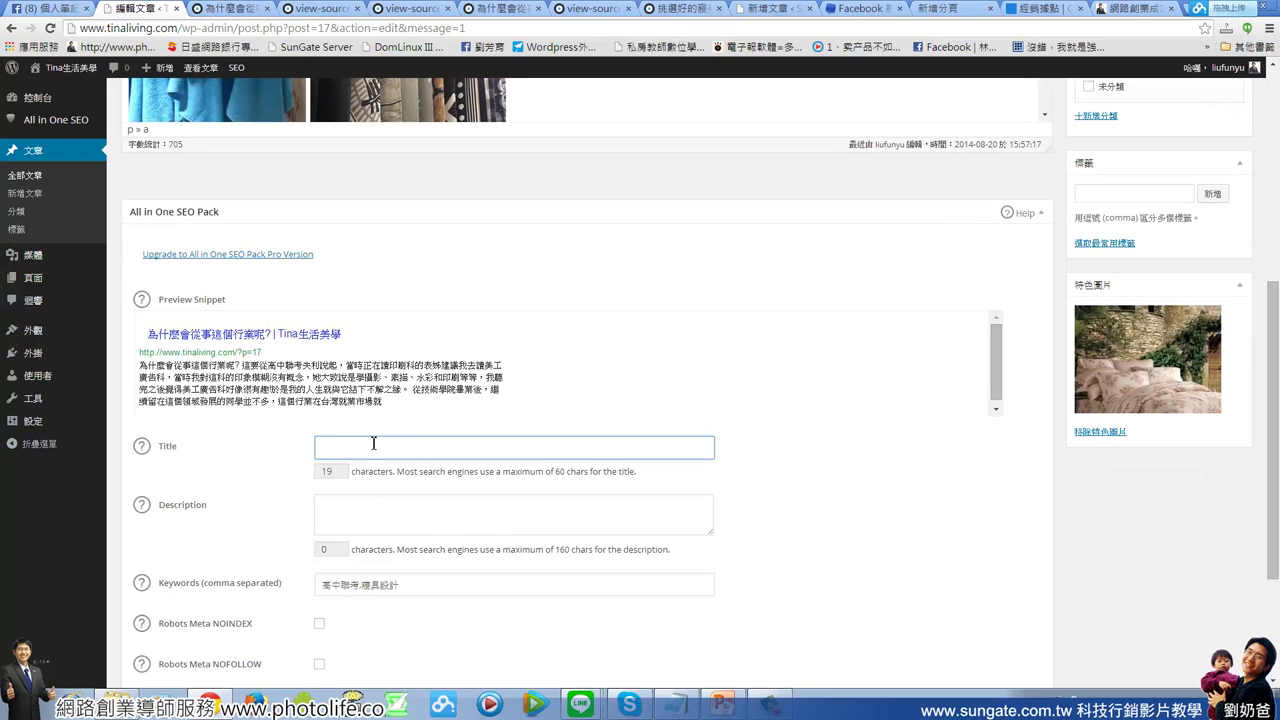
click(337, 509)
click(361, 584)
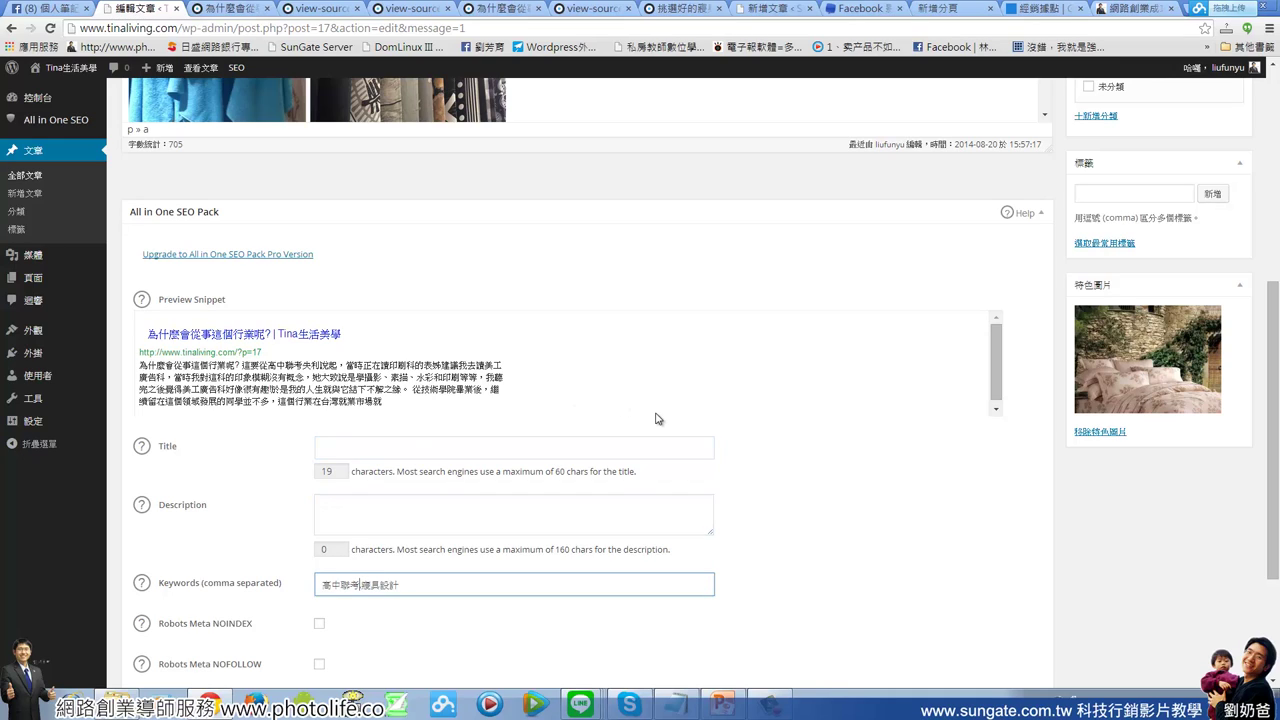
scroll(836, 492, up, 3)
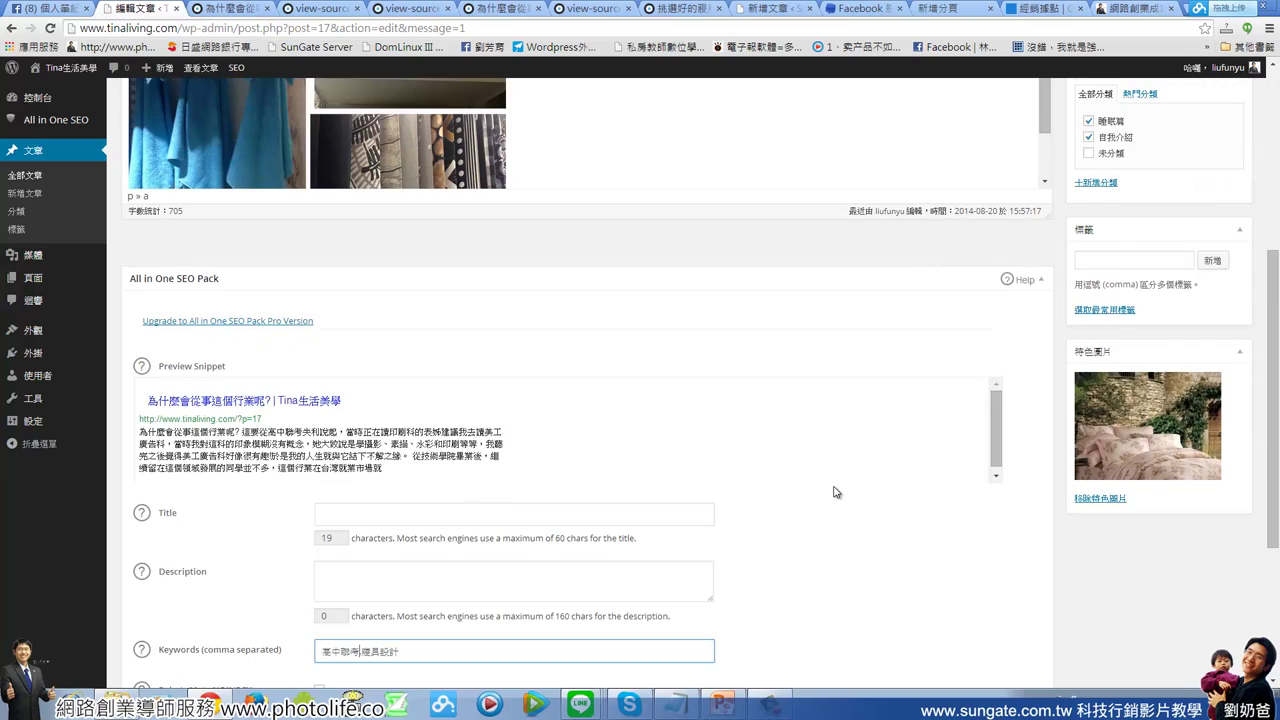
scroll(836, 490, up, 3)
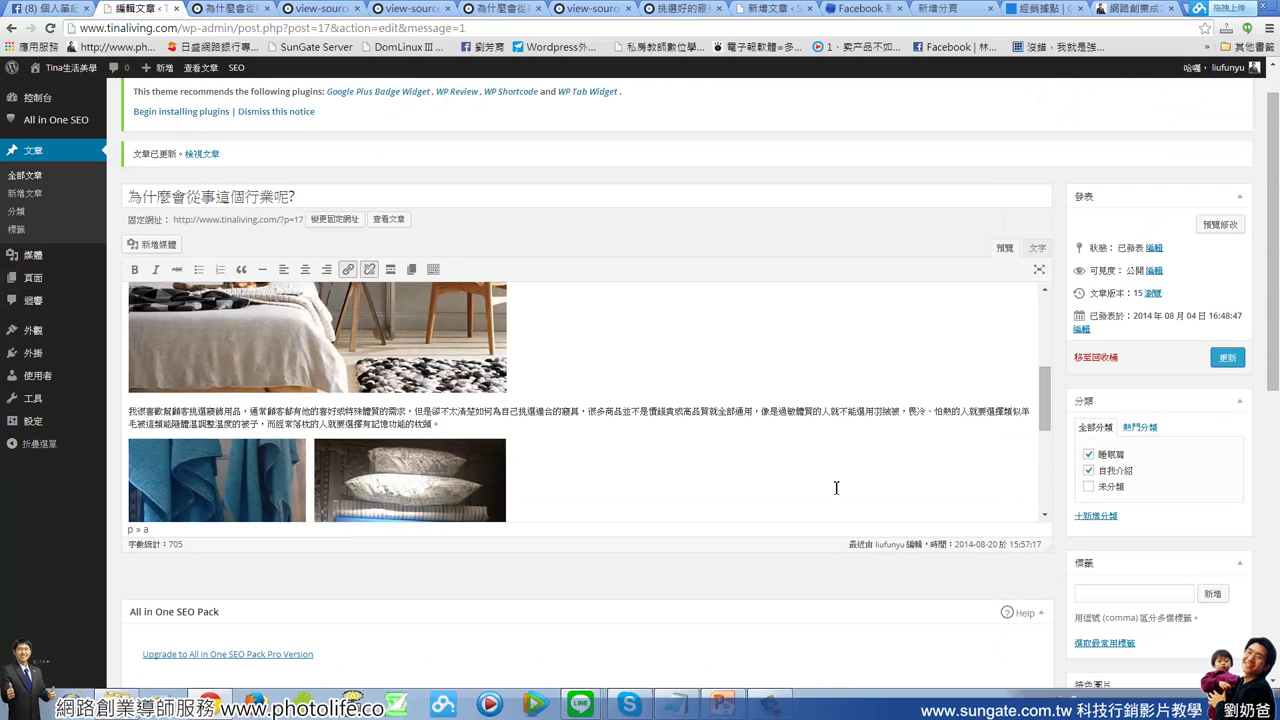